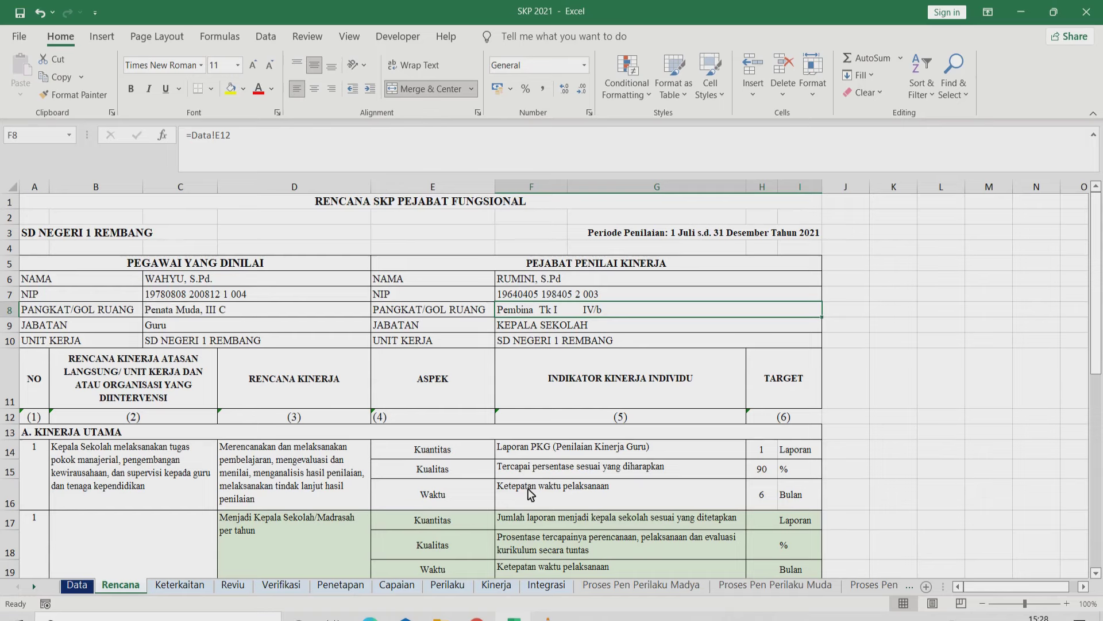
Switch to the Permen PANRB No. 8 Tahun 2021 PDF in Edge and read through to Pasal 4, 5 and 6 on performance planning.
key("alt+Tab")
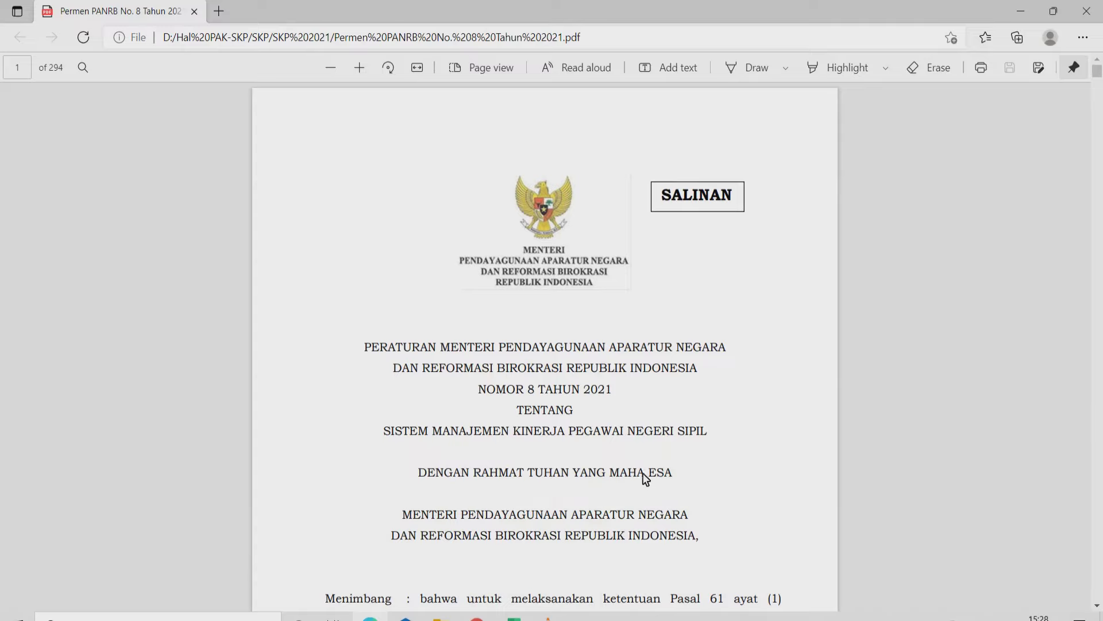
scroll(640, 471, "down", 15)
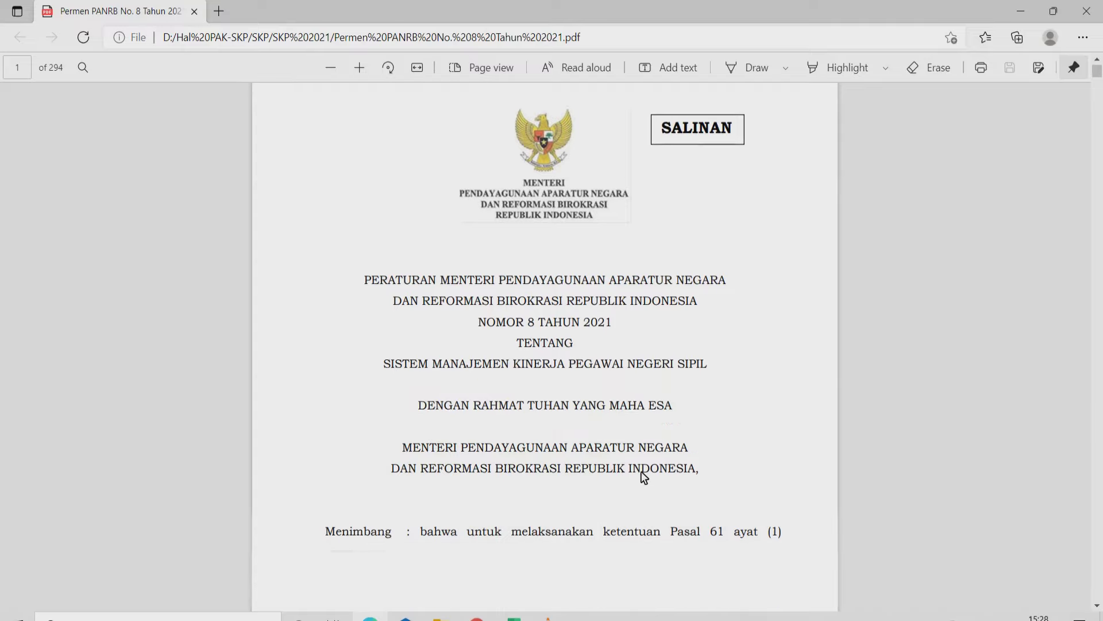
scroll(726, 537, "down", 20)
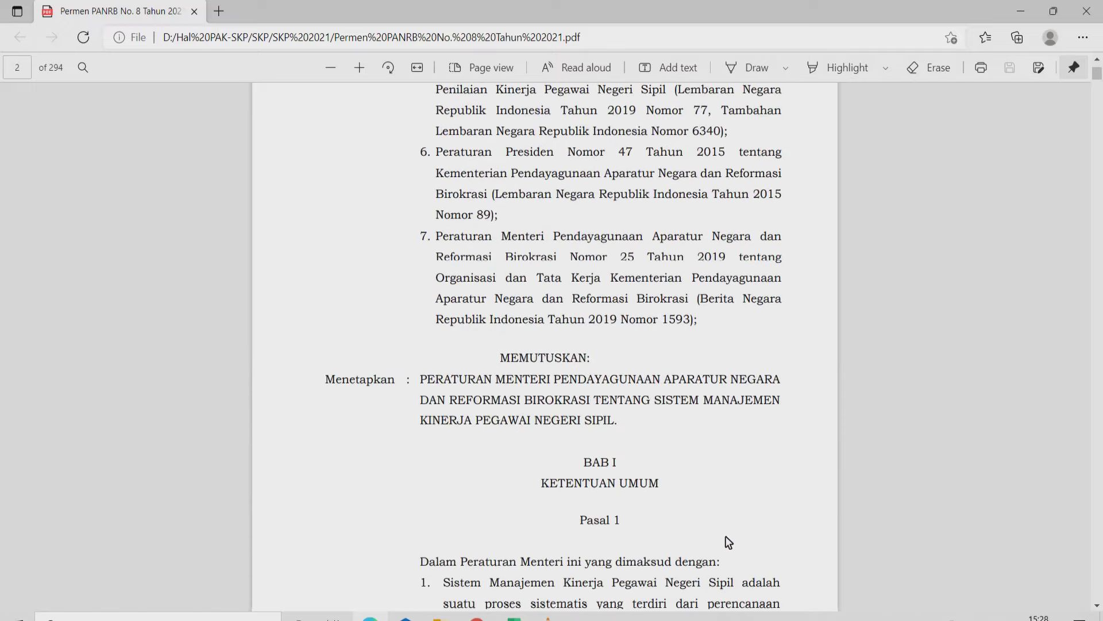
scroll(726, 537, "down", 15)
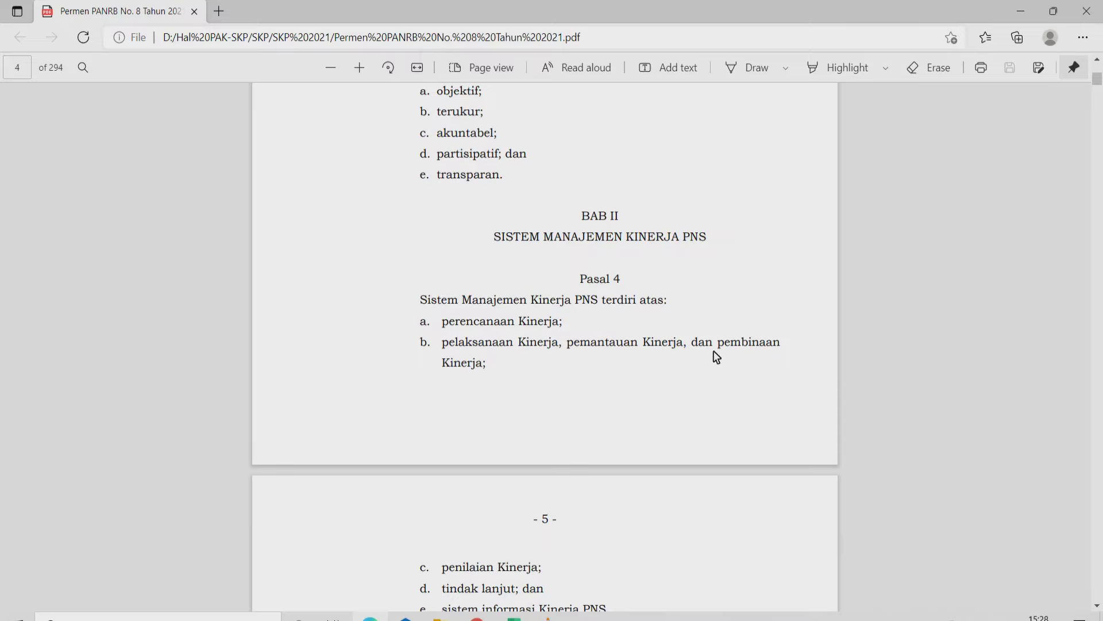
scroll(672, 399, "down", 3)
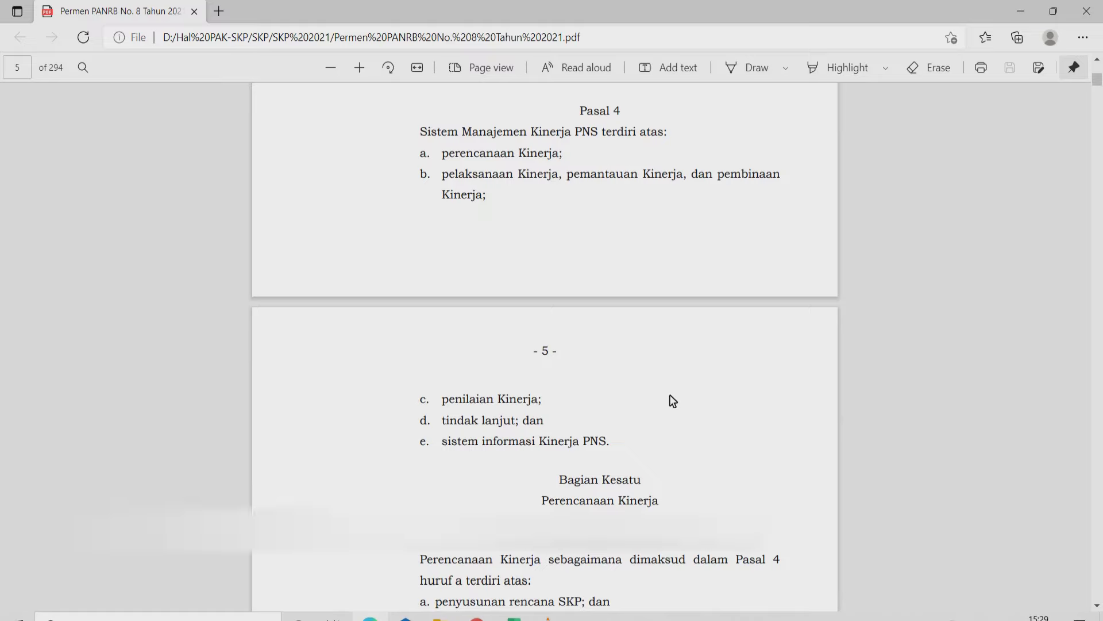
scroll(672, 400, "down", 3)
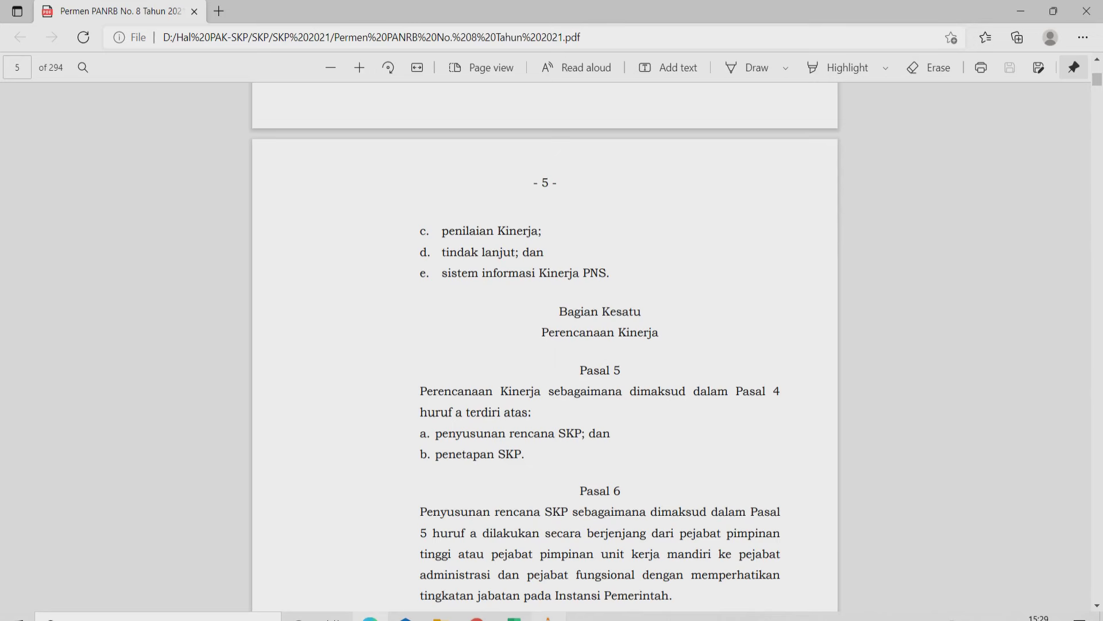
Return to the SKP 2021 workbook in Excel and review the Kinerja Utama and Kinerja Tambahan sections of the Rencana sheet.
left_click(515, 617)
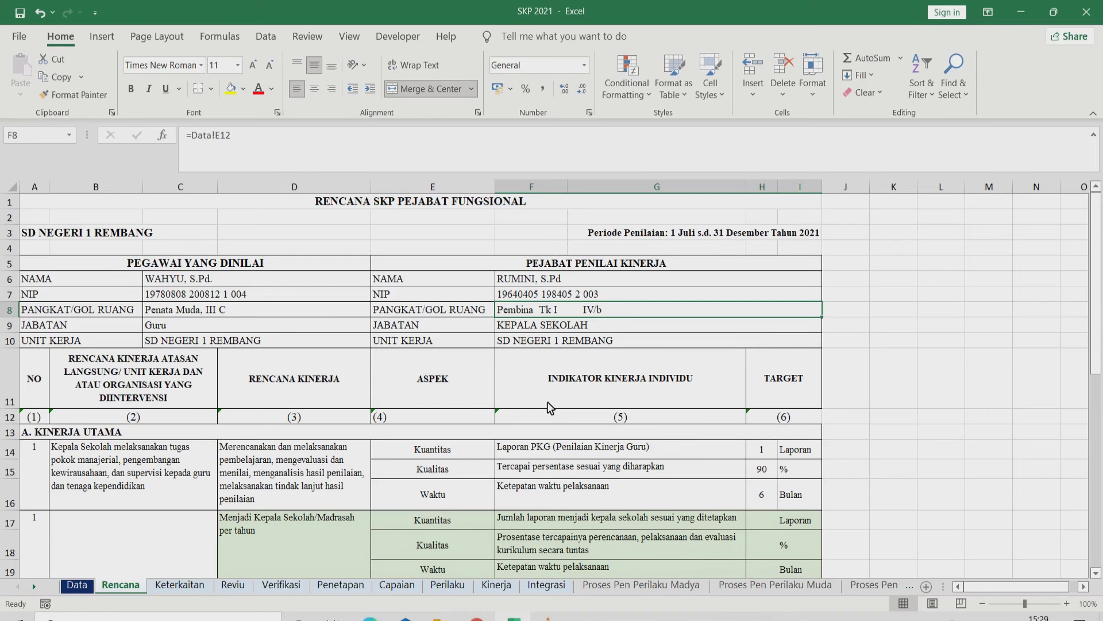
scroll(351, 460, "down", 4)
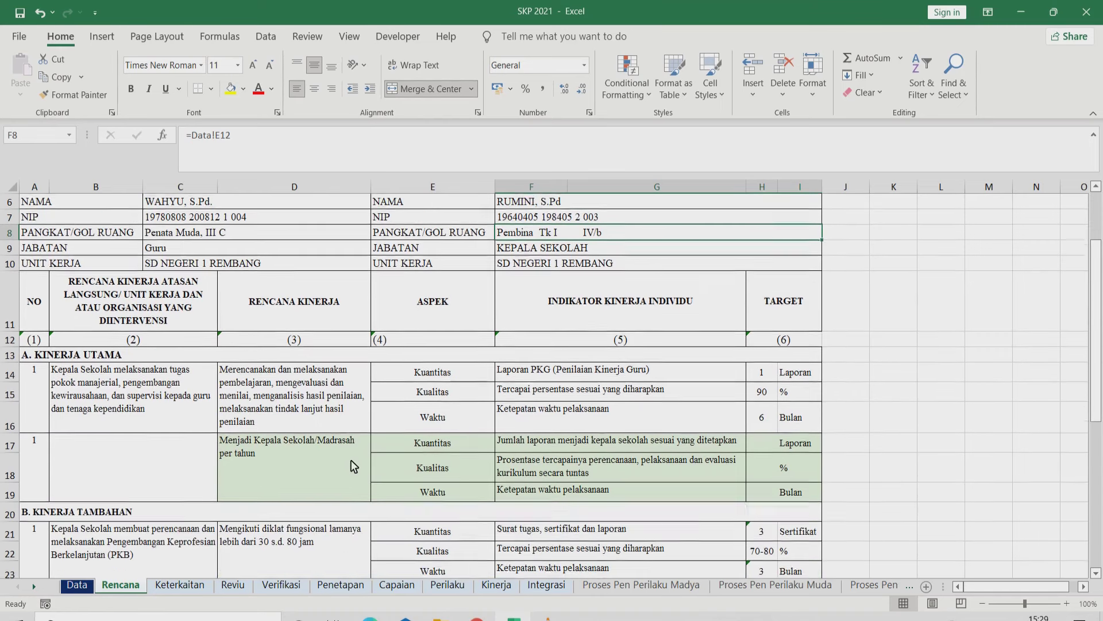
scroll(352, 460, "down", 2)
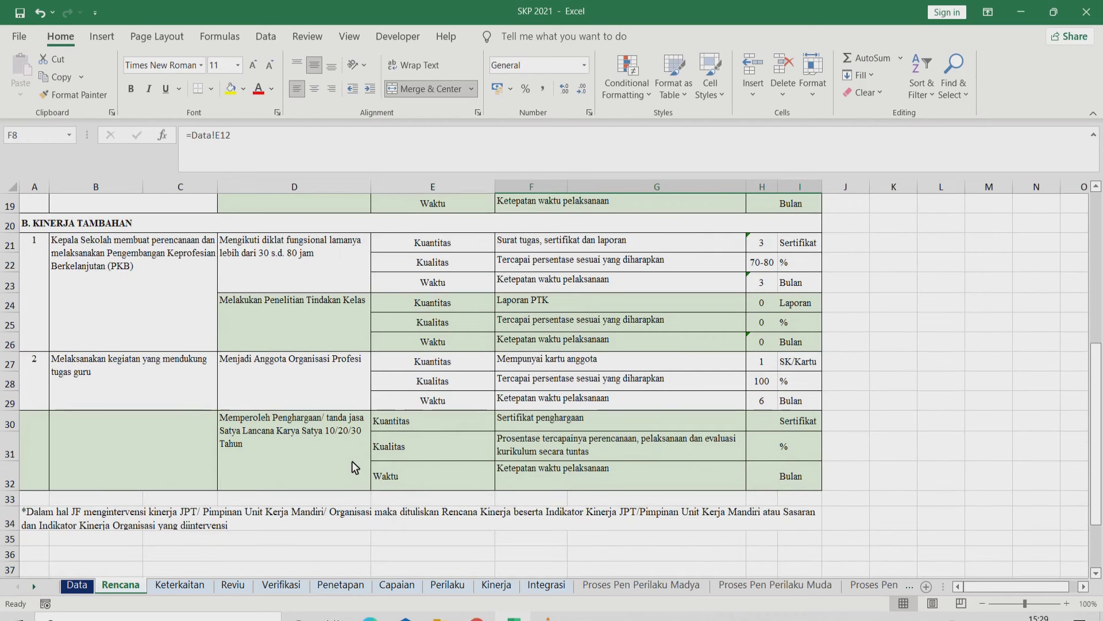
scroll(351, 461, "up", 2)
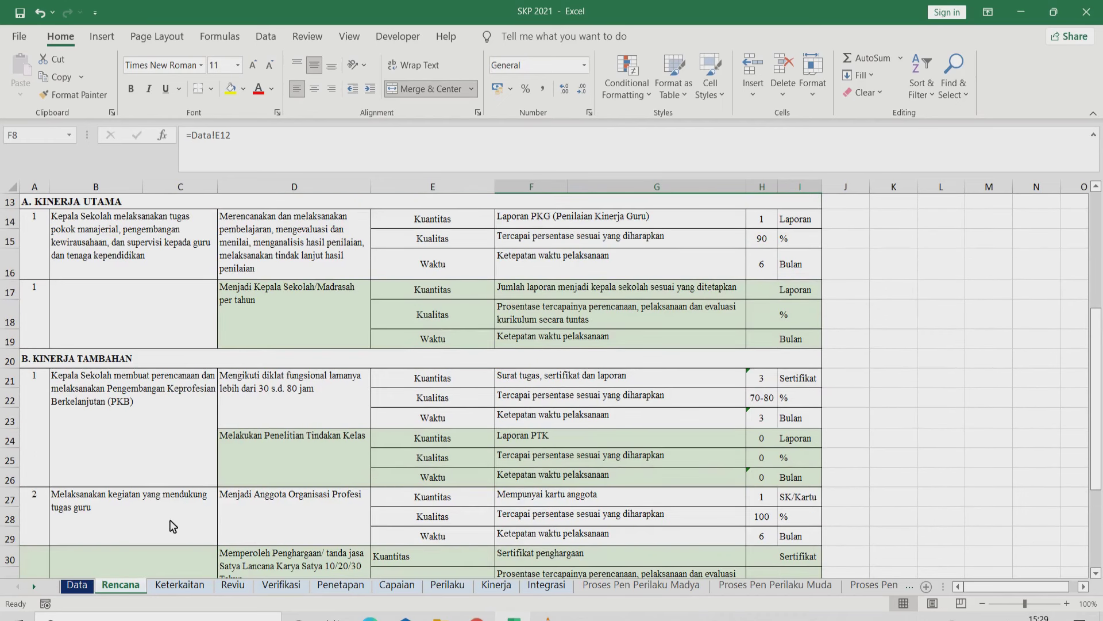
Look over the Data, Rencana and Keterkaitan sheets in turn, viewing the latter two from their headings.
left_click(90, 585)
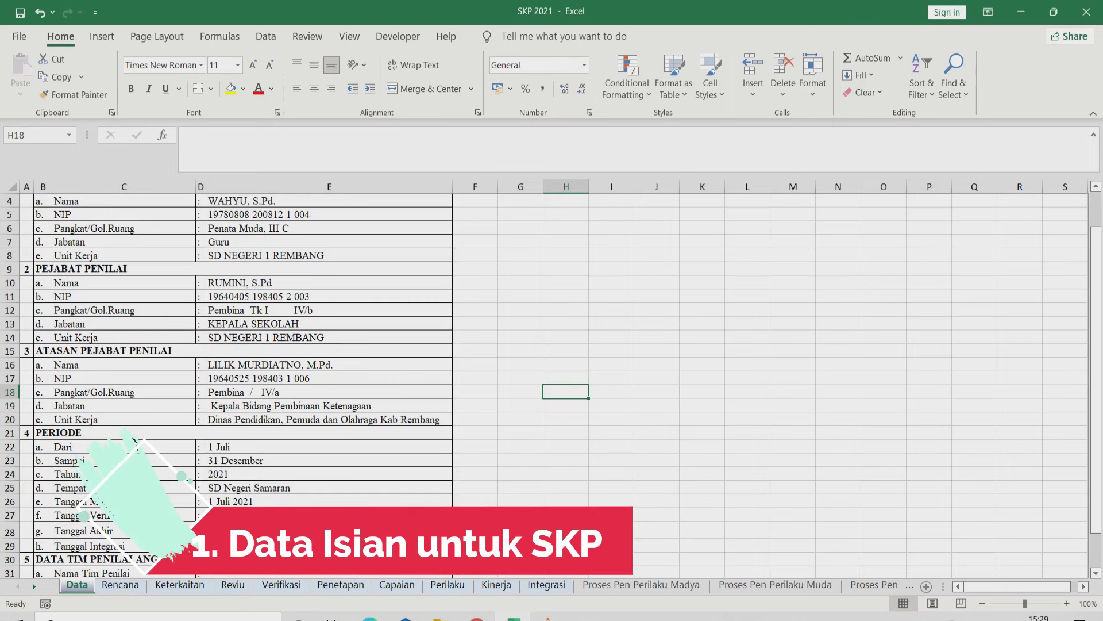
left_click(72, 453)
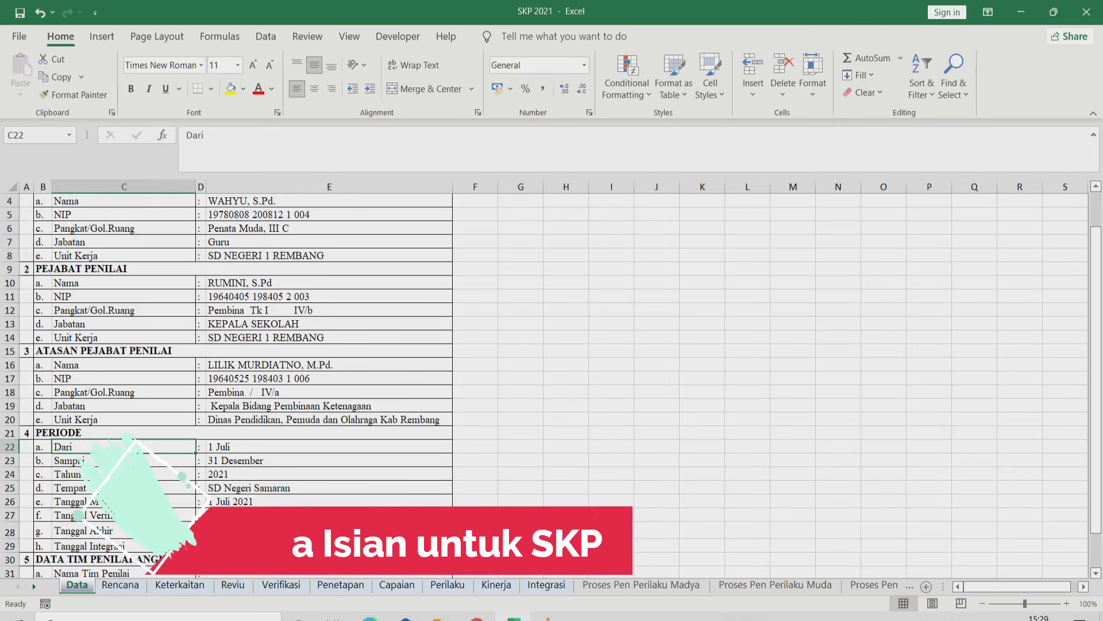
left_click(124, 588)
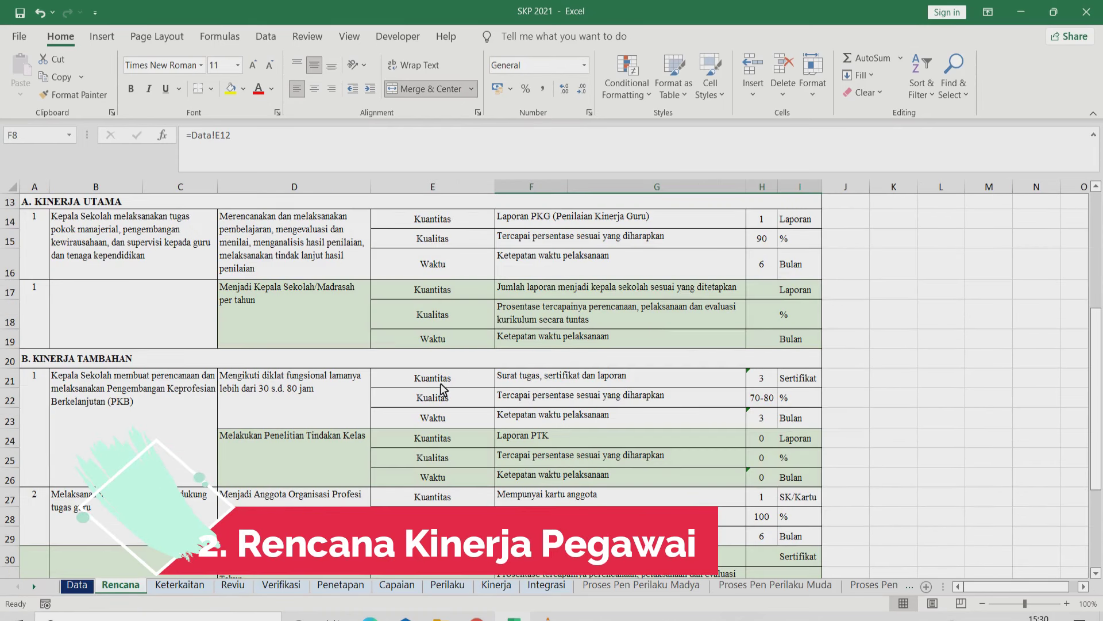
scroll(441, 382, "up", 4)
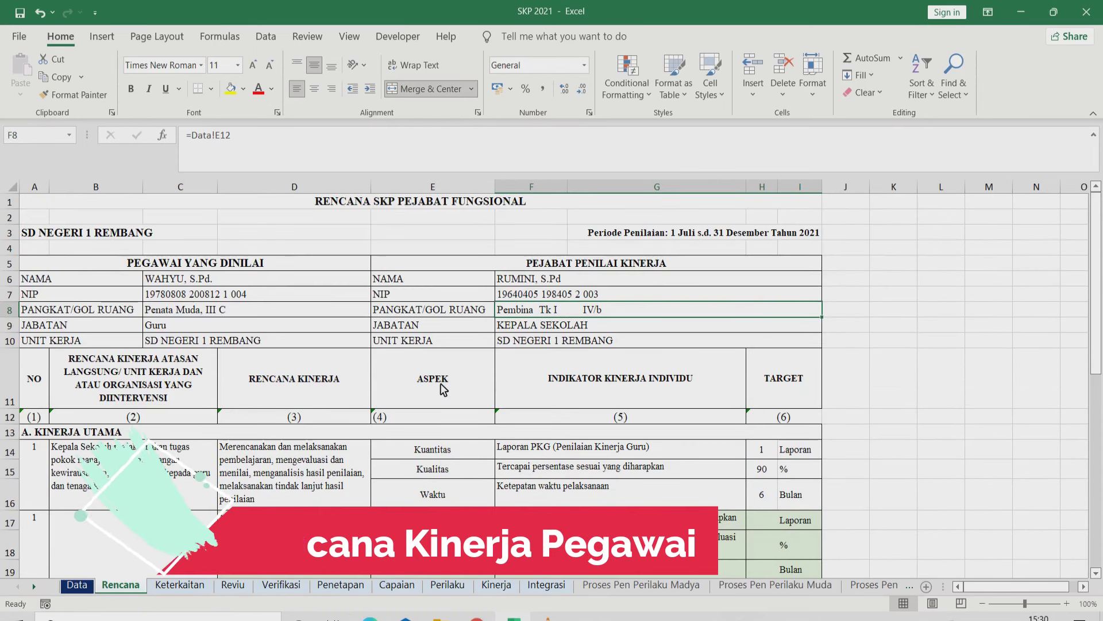
left_click(180, 585)
scroll(384, 479, "up", 4)
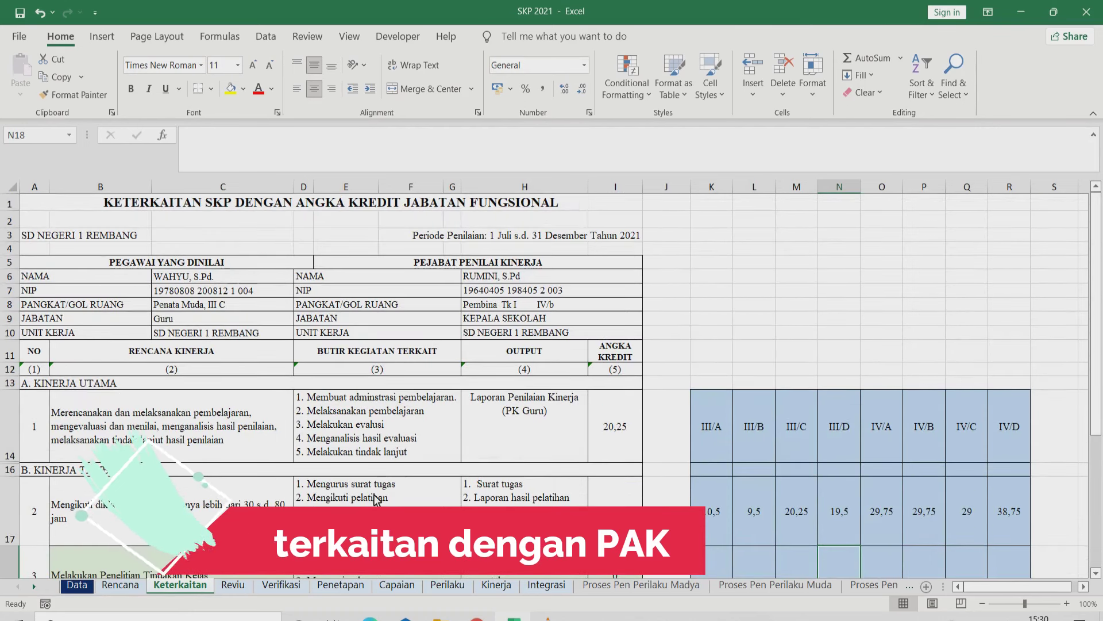
Look over the Reviu, Verifikasi and Penetapan sheets in turn, viewing each form from its heading.
left_click(233, 585)
scroll(435, 460, "up", 5)
scroll(437, 460, "up", 1)
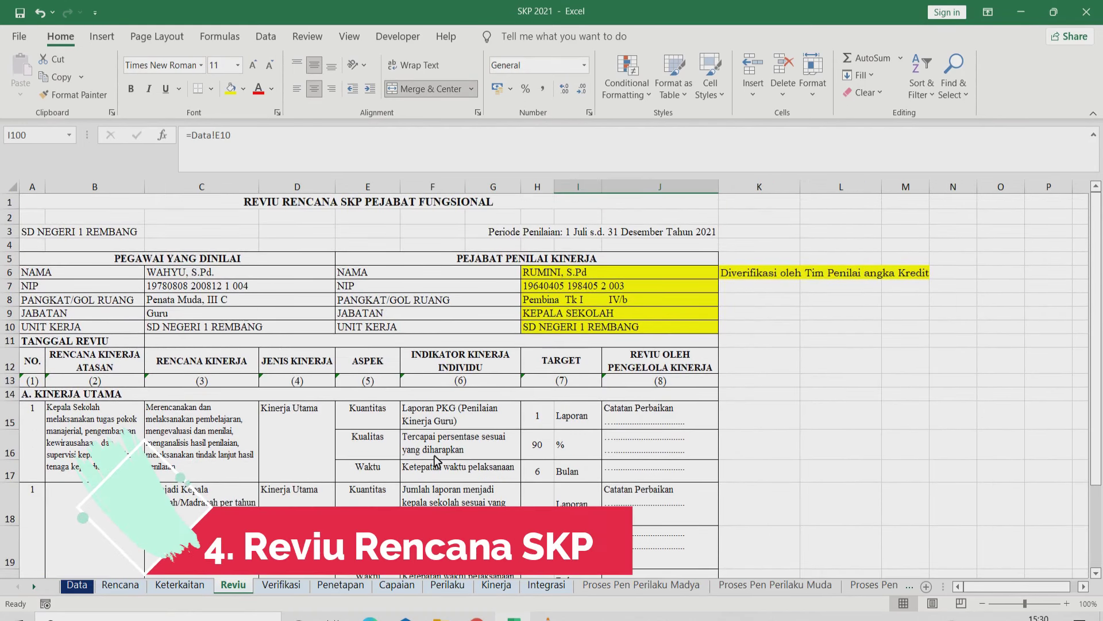
left_click(298, 586)
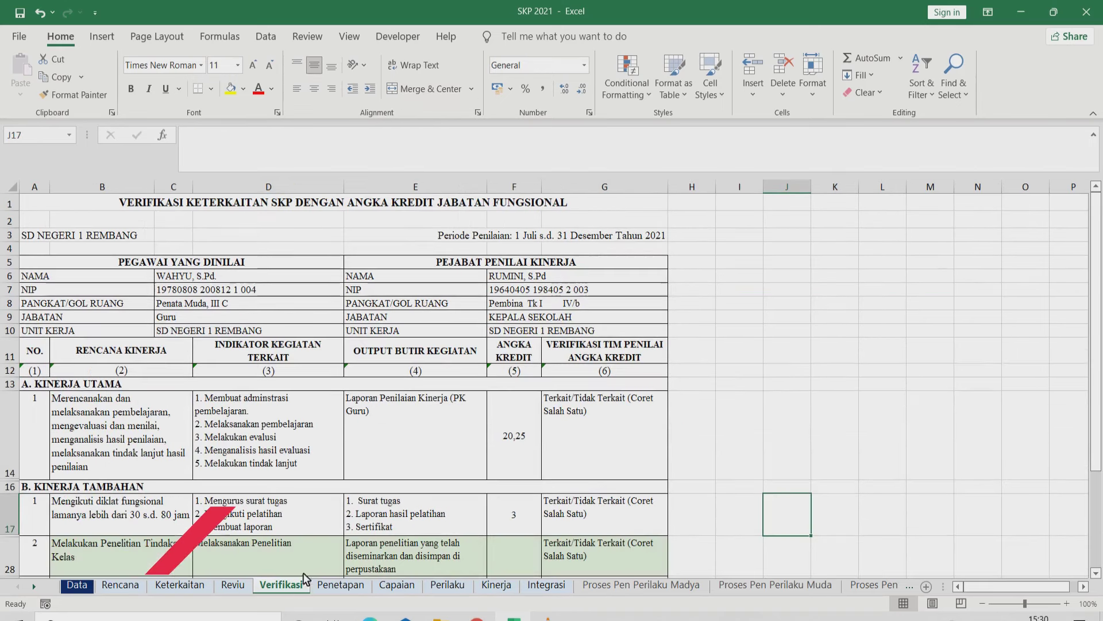
left_click(357, 587)
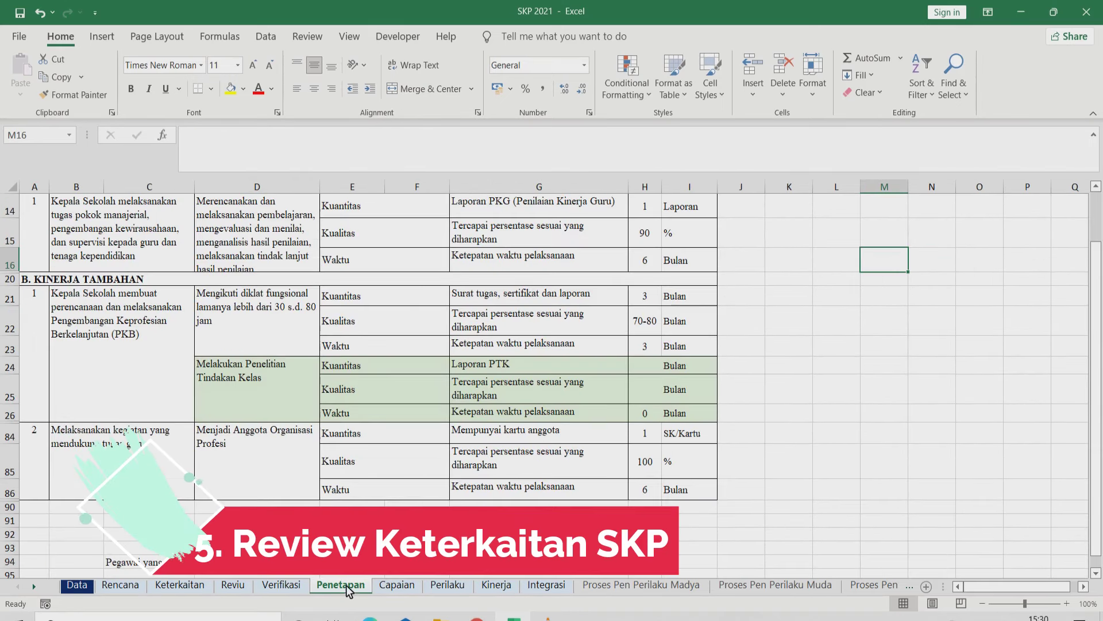
scroll(426, 505, "up", 4)
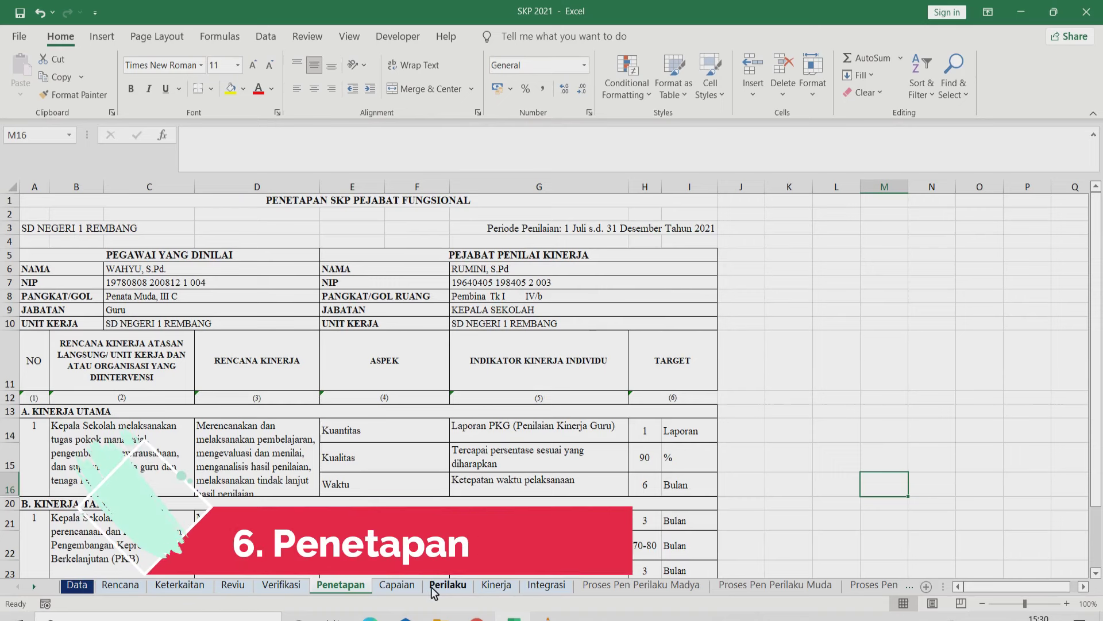
Look over the Capaian, Perilaku, Kinerja and Integrasi sheets, ending at the heading of the Integrasi form.
left_click(405, 585)
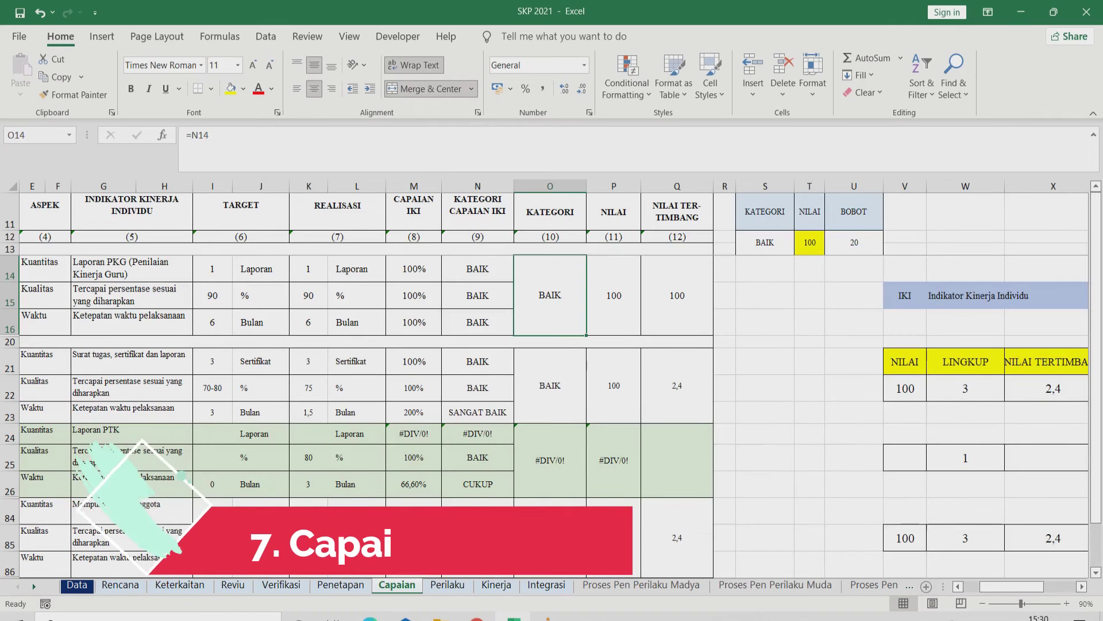
left_click(454, 585)
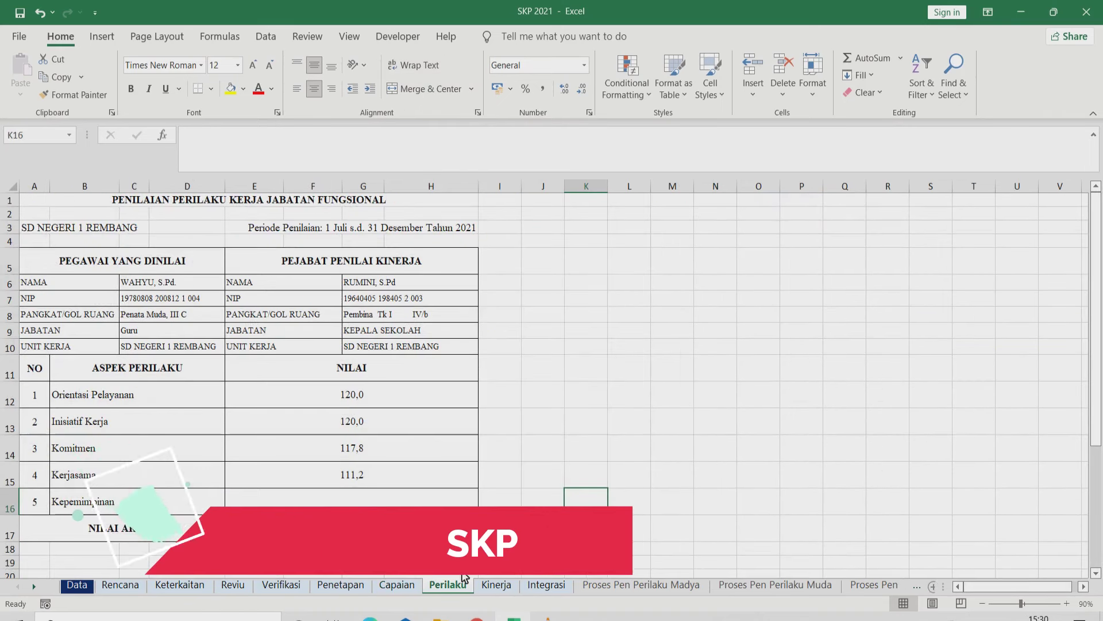
left_click(497, 586)
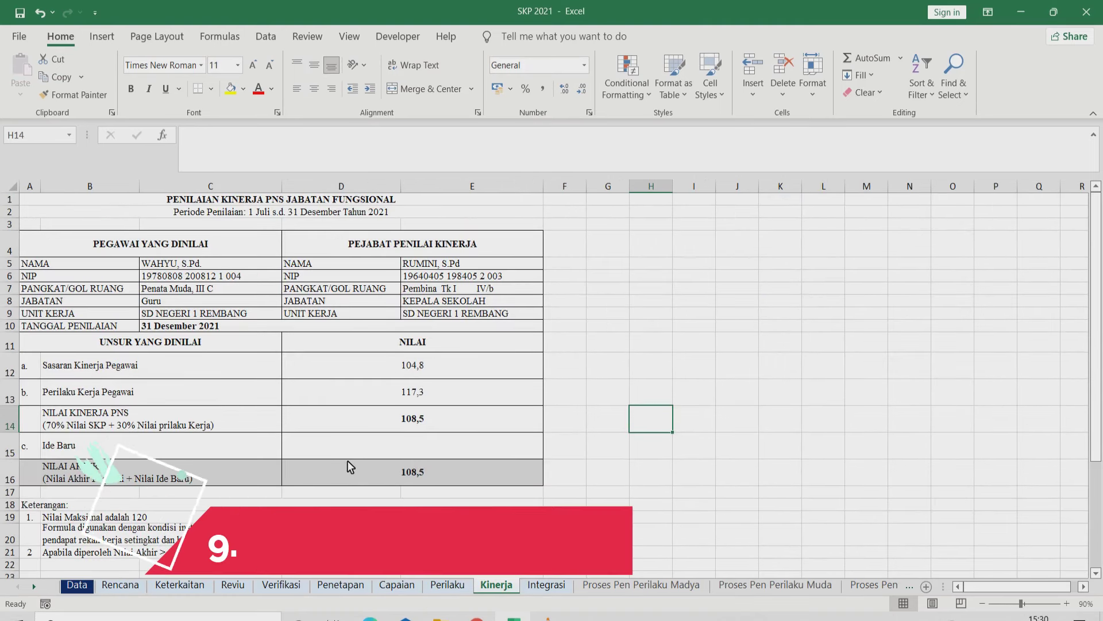
left_click(556, 585)
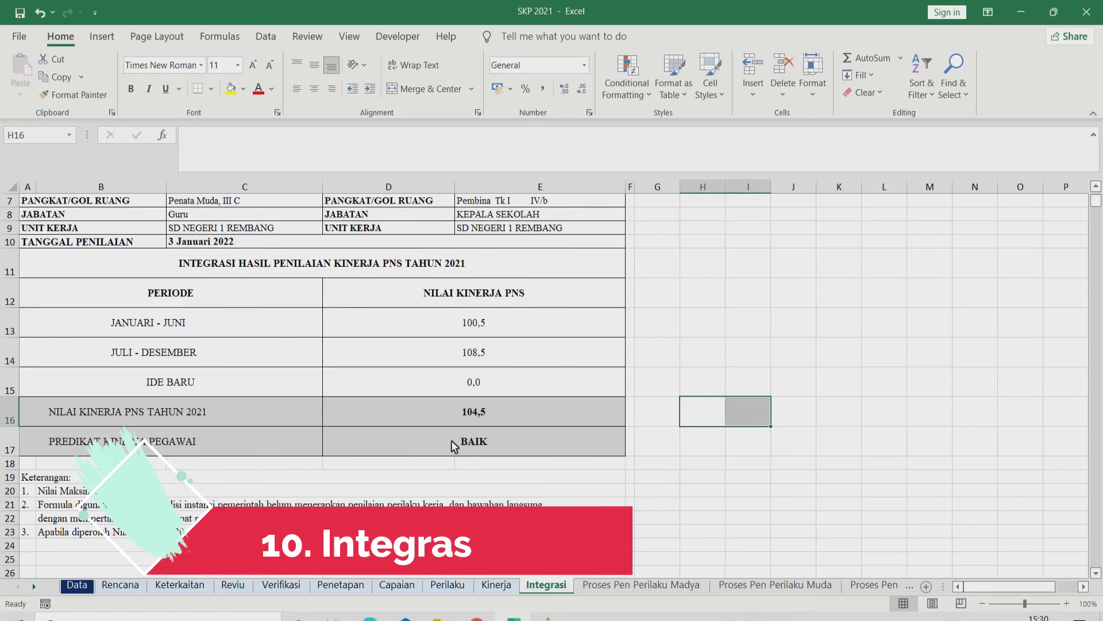
scroll(450, 441, "up", 2)
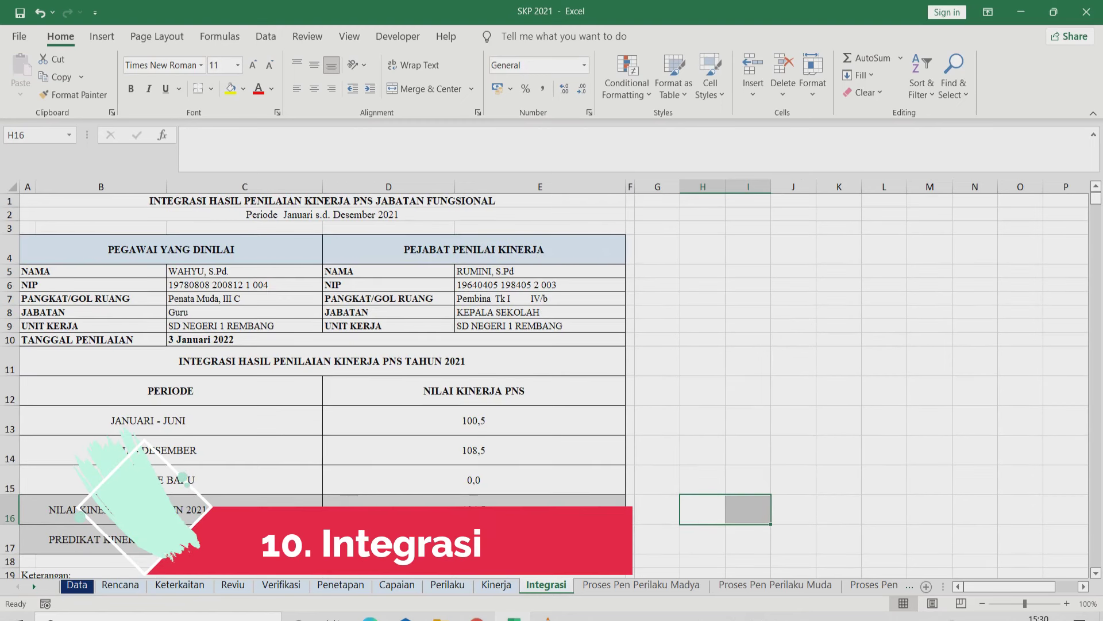
On the Data sheet, examine the Yang Dinilai, Pejabat Penilai and Atasan Pejabat Penilai blocks, including the last one's Unit Kerja.
left_click(87, 586)
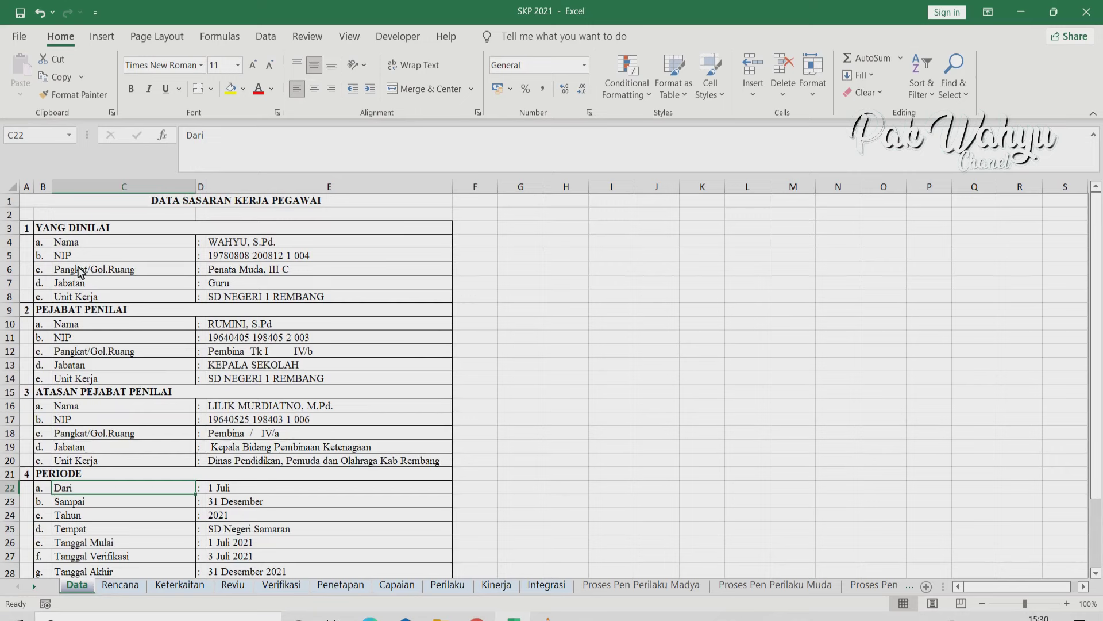
left_click_drag(65, 240, 364, 306)
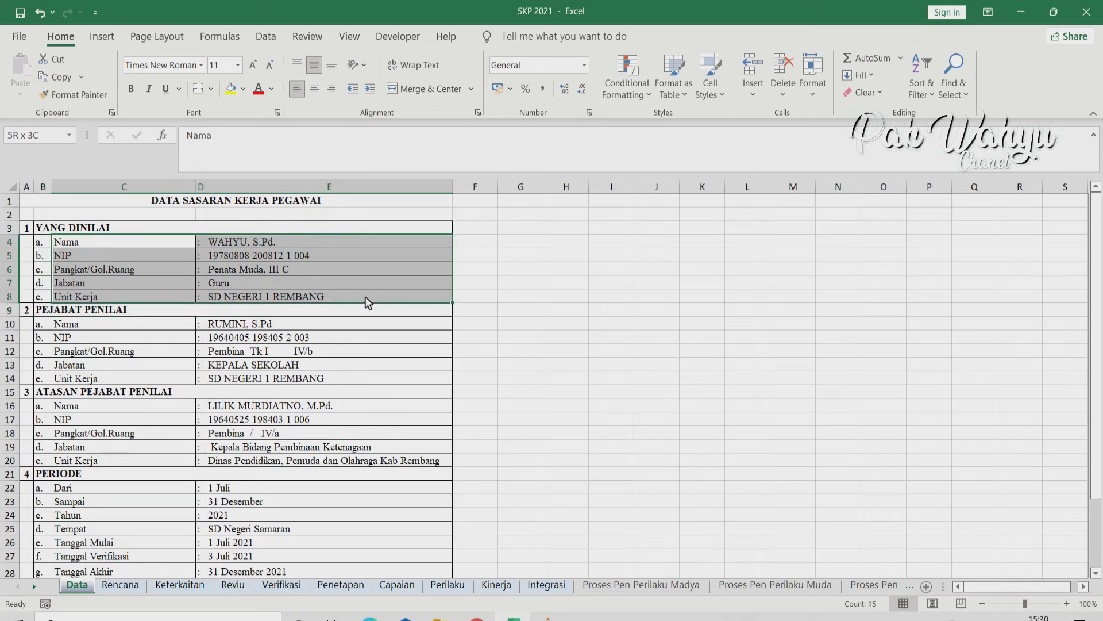
left_click_drag(46, 324, 384, 381)
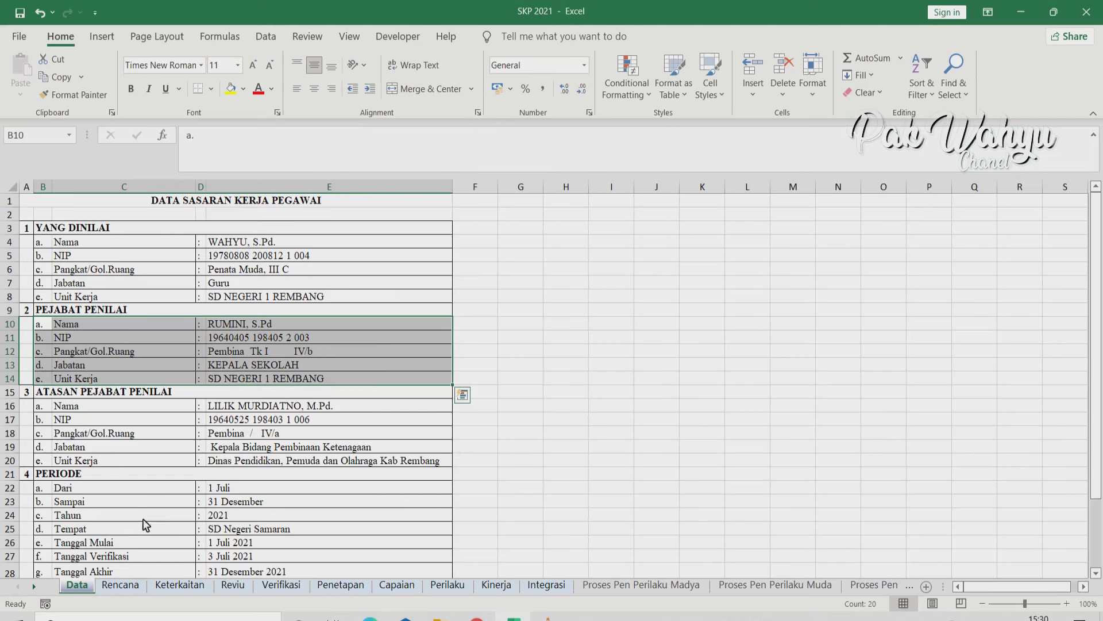
left_click_drag(52, 393, 367, 457)
scroll(340, 503, "down", 2)
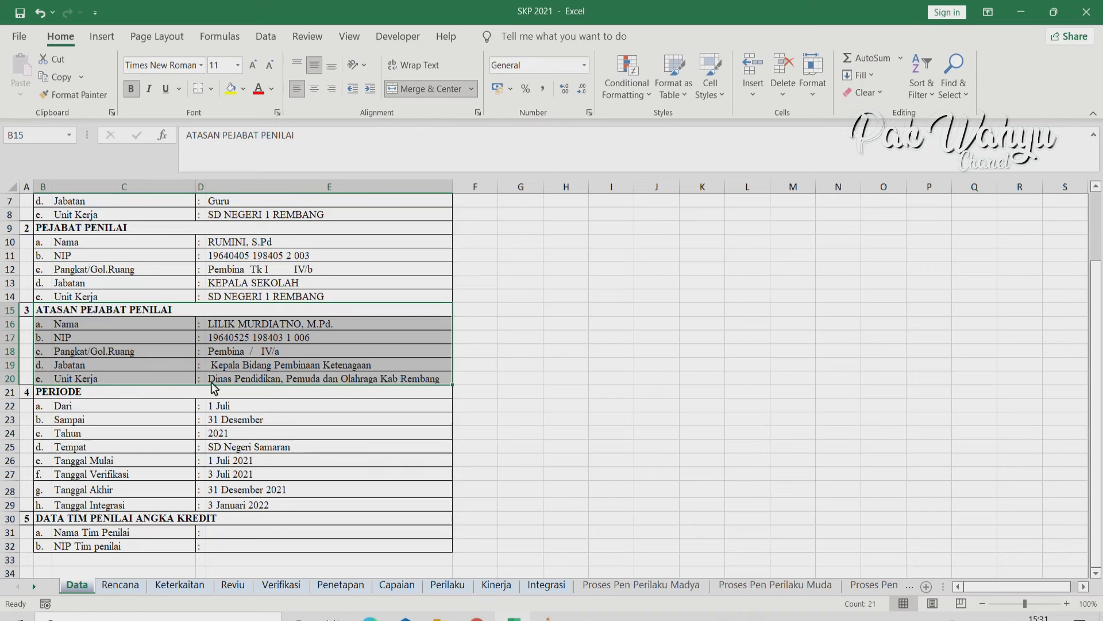
left_click(282, 378)
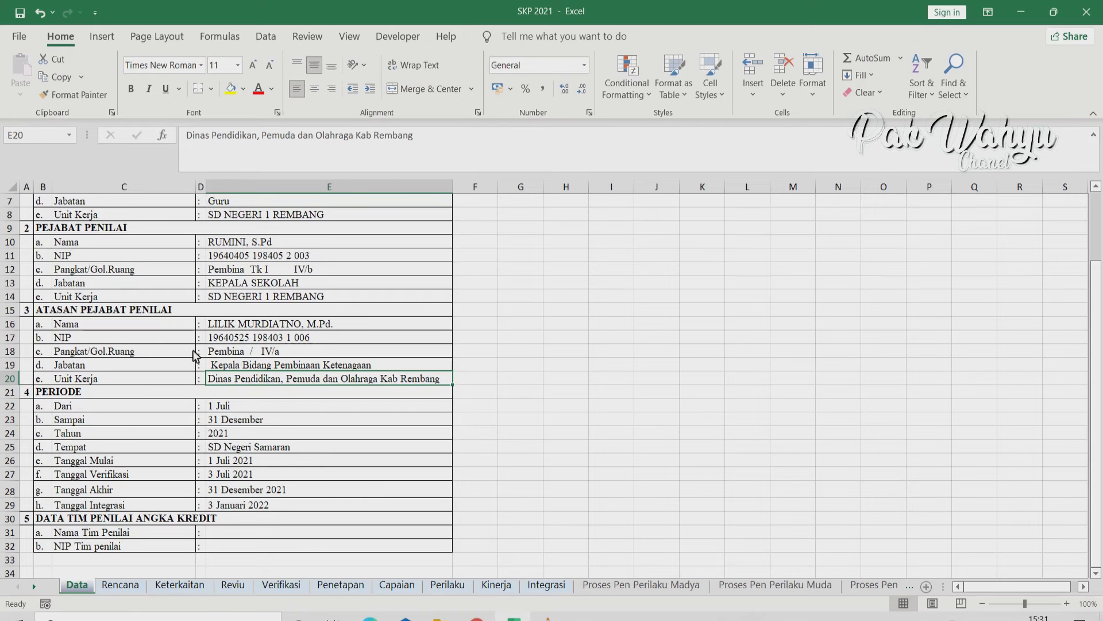
Examine the Periode block's Tahun, Tanggal Verifikasi, Tanggal Akhir and Tanggal Integrasi entries on the Data sheet.
left_click(228, 432)
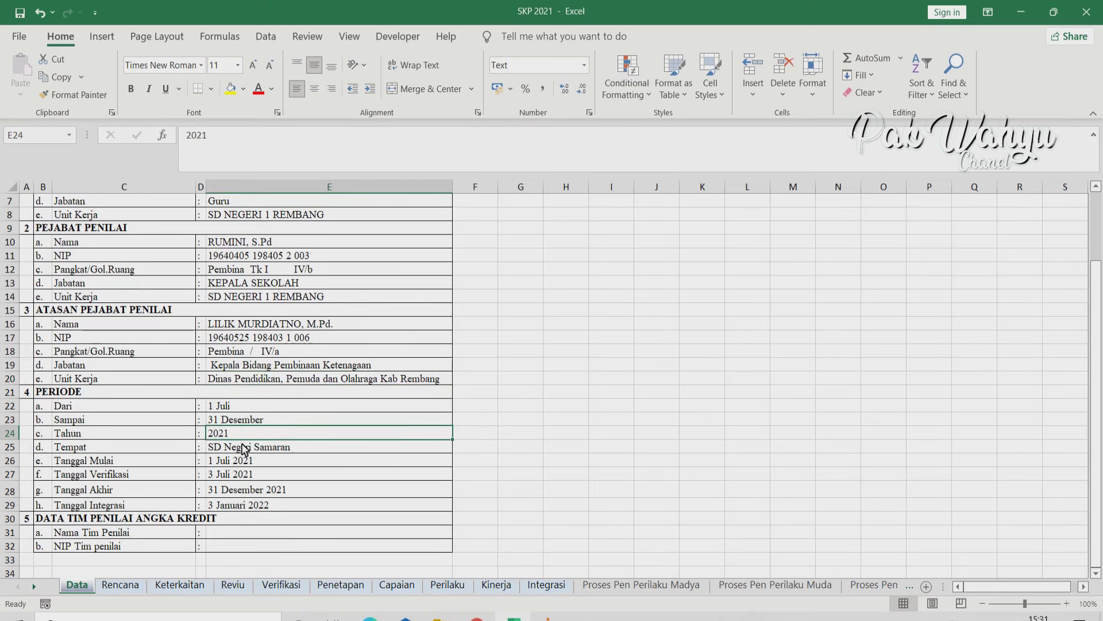
scroll(200, 468, "down", 2)
scroll(200, 468, "down", 1)
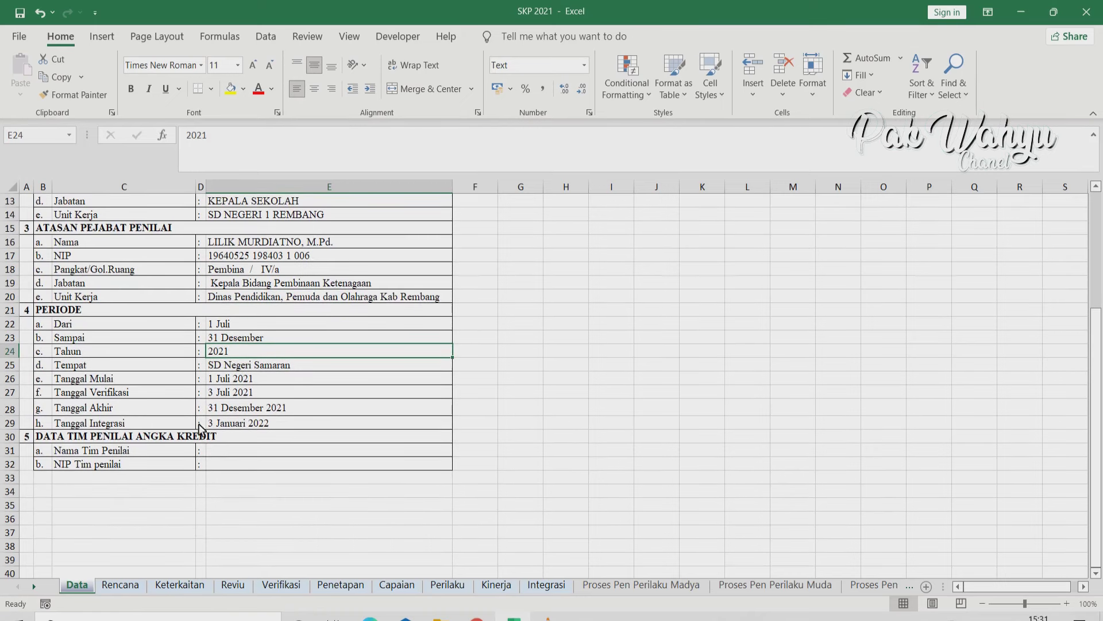
left_click(225, 396)
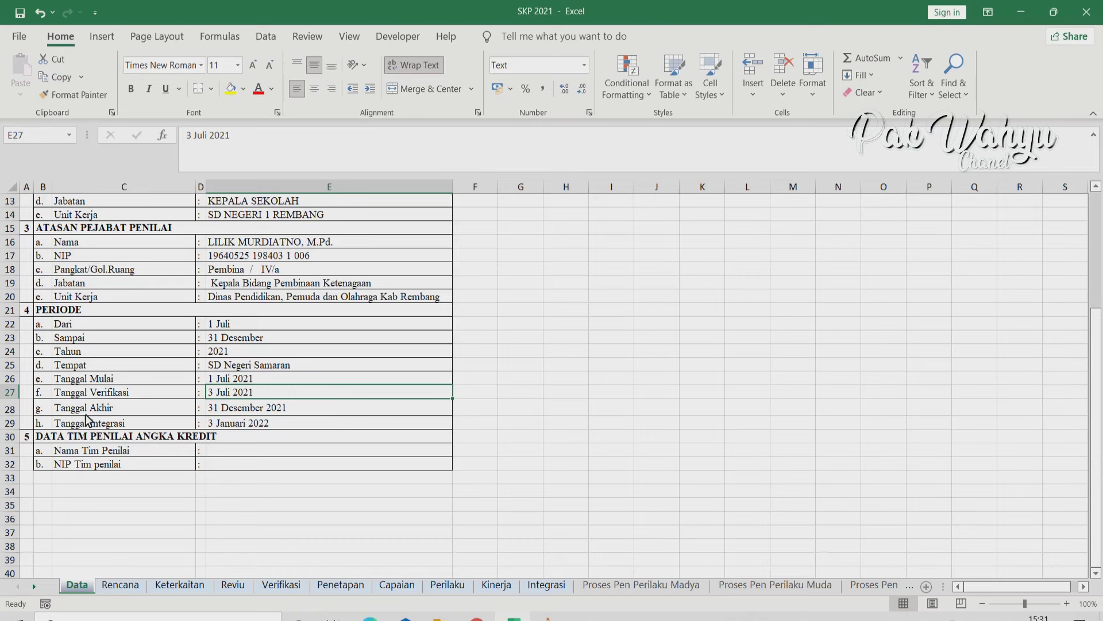
left_click(248, 411)
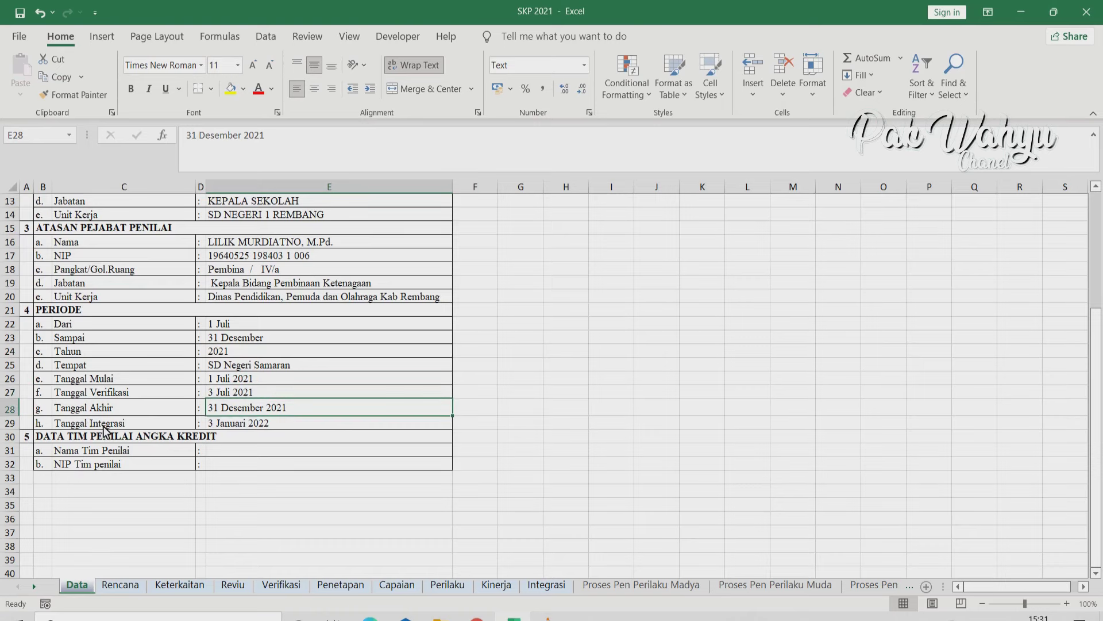
left_click(235, 426)
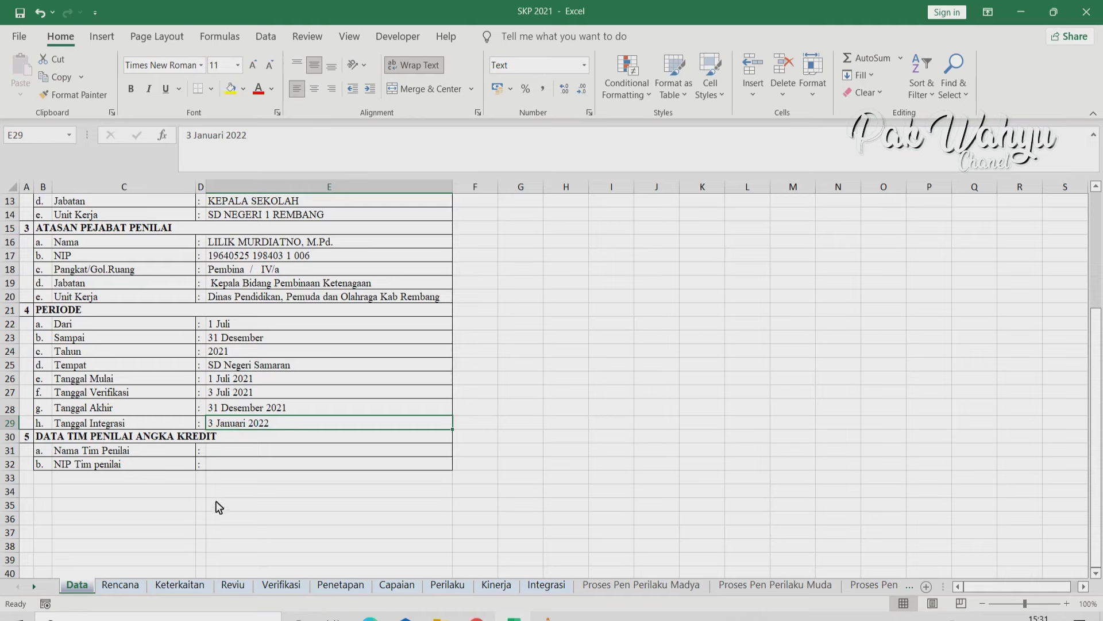
On the Rencana sheet, examine the Pegawai yang Dinilai and Pejabat Penilai Kinerja blocks, from Nama to Unit Kerja.
left_click(119, 584)
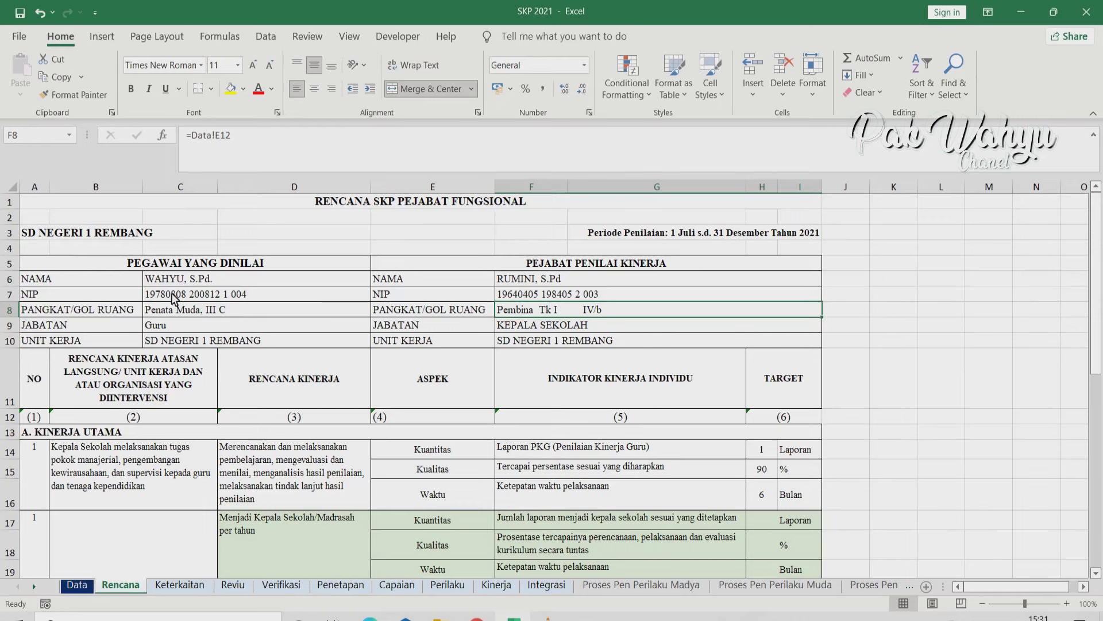
left_click(81, 263)
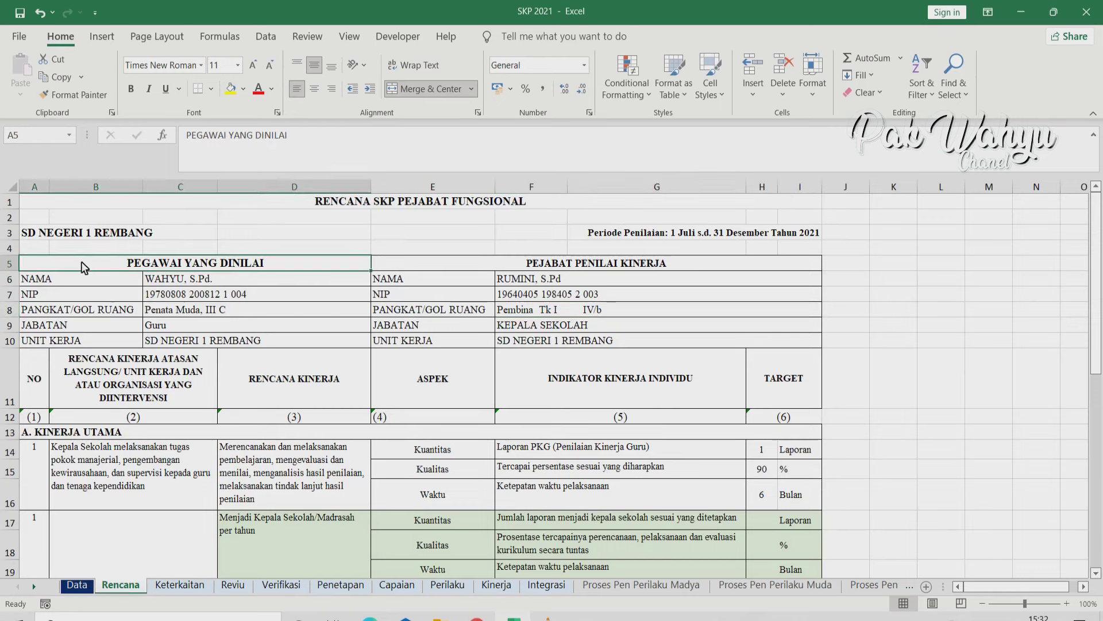
left_click_drag(81, 264, 321, 339)
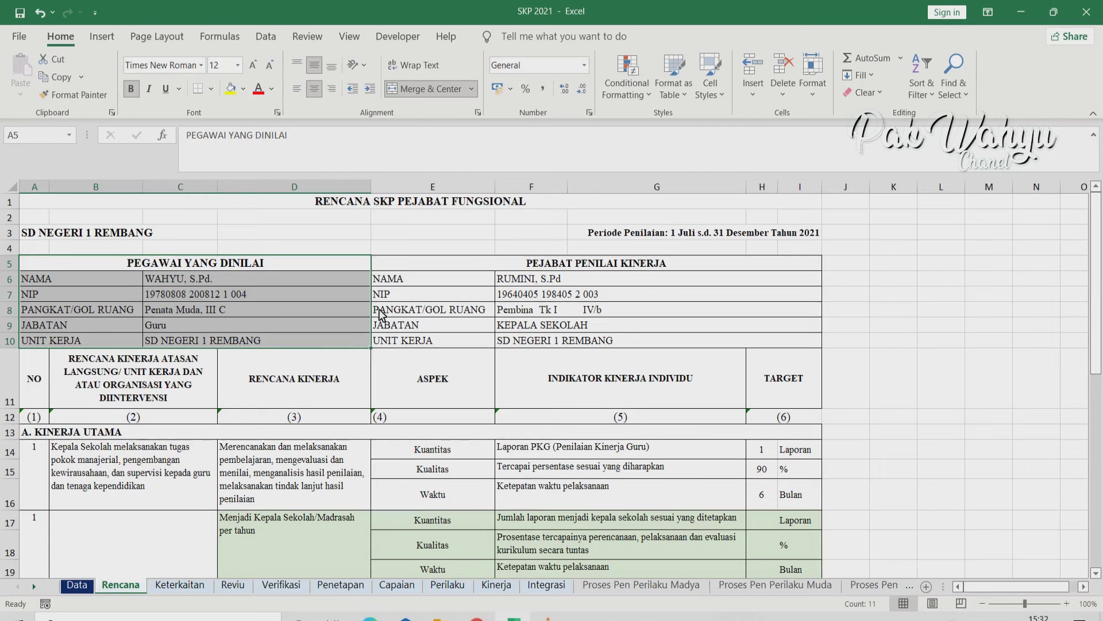
left_click_drag(398, 279, 747, 338)
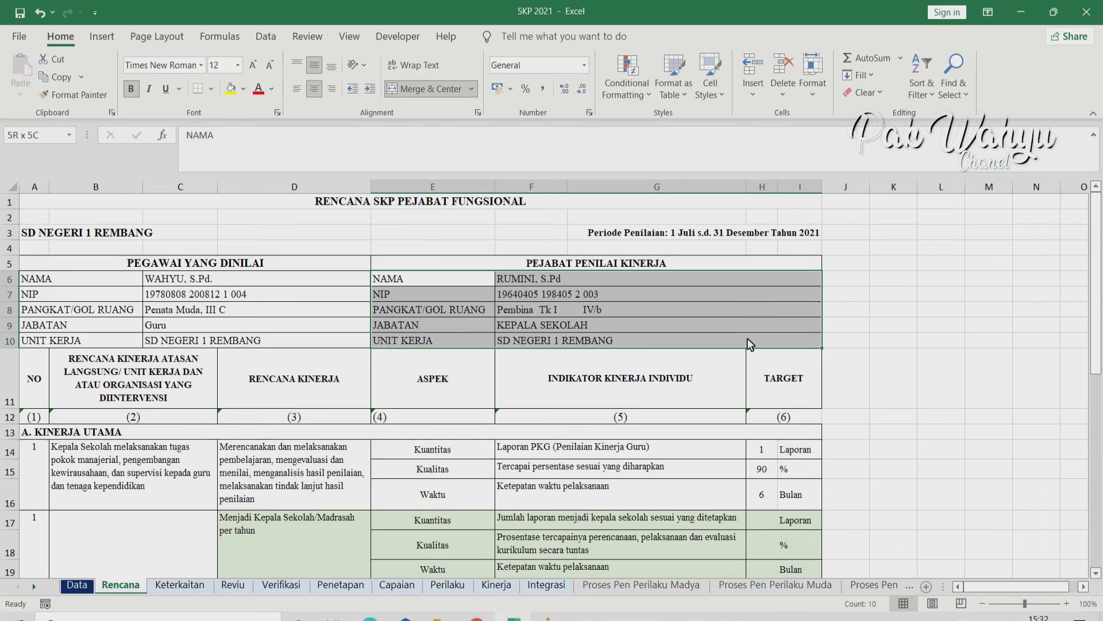
left_click_drag(747, 339, 747, 338)
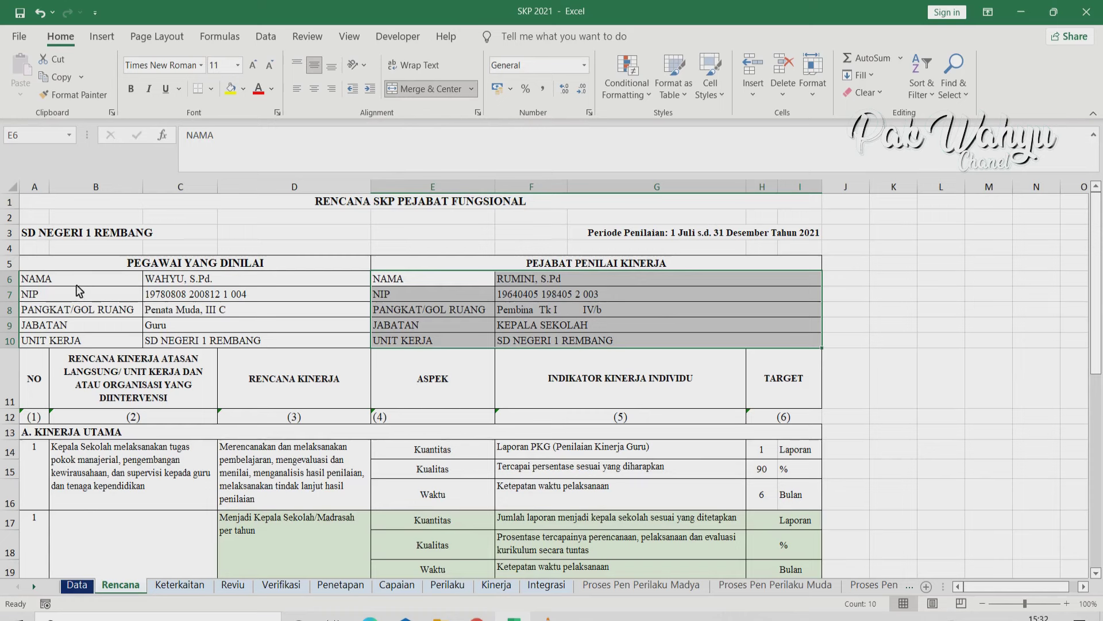
left_click_drag(59, 281, 274, 347)
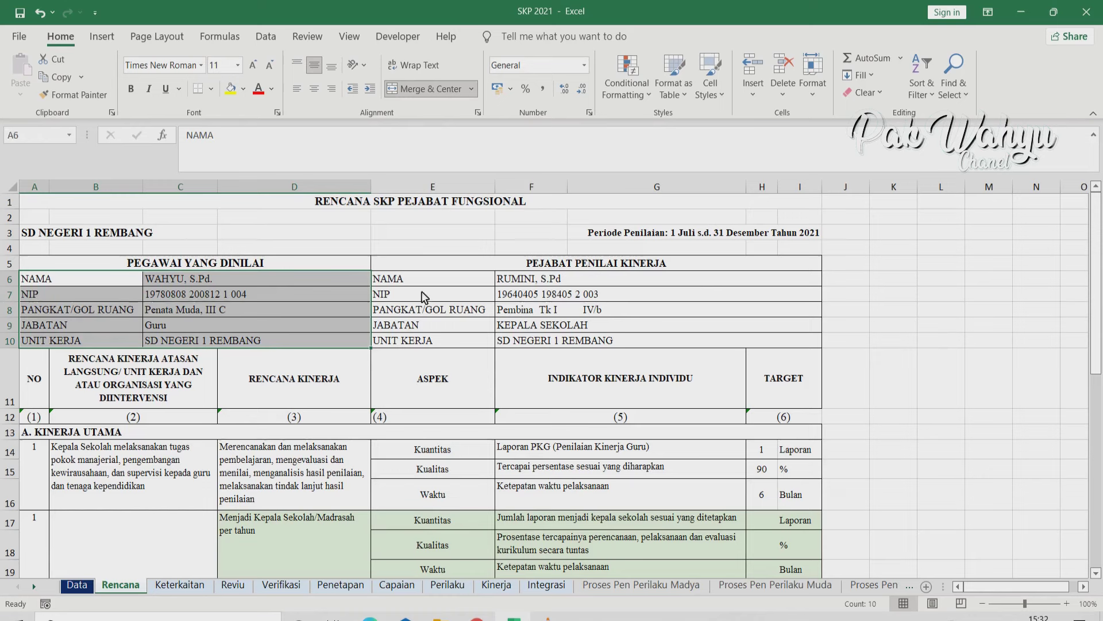
left_click(469, 283)
left_click_drag(469, 283, 684, 343)
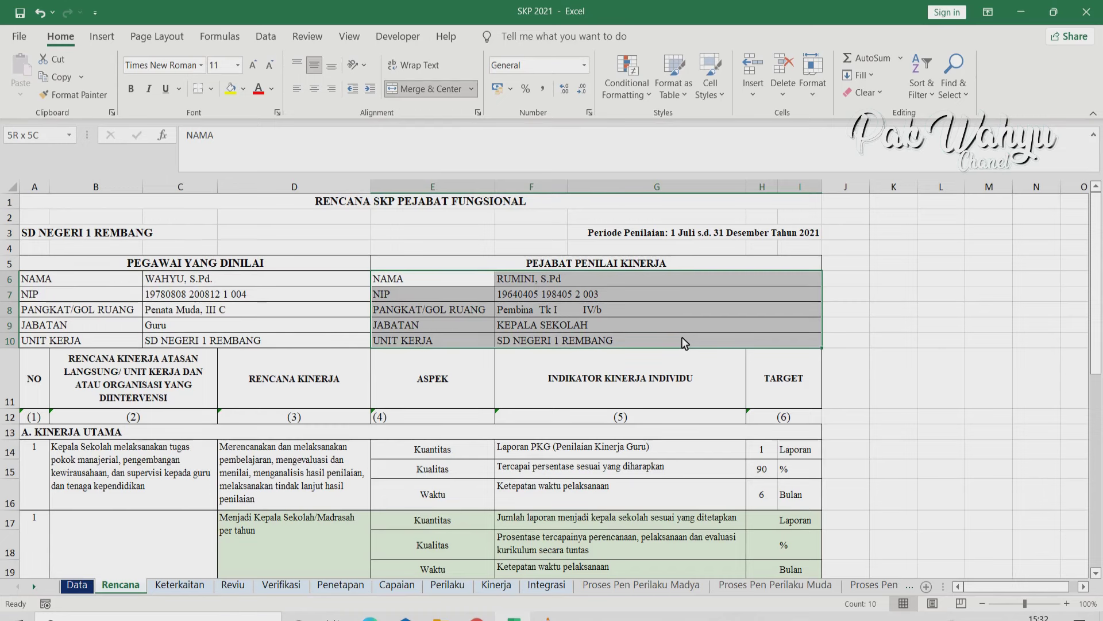
left_click(454, 419)
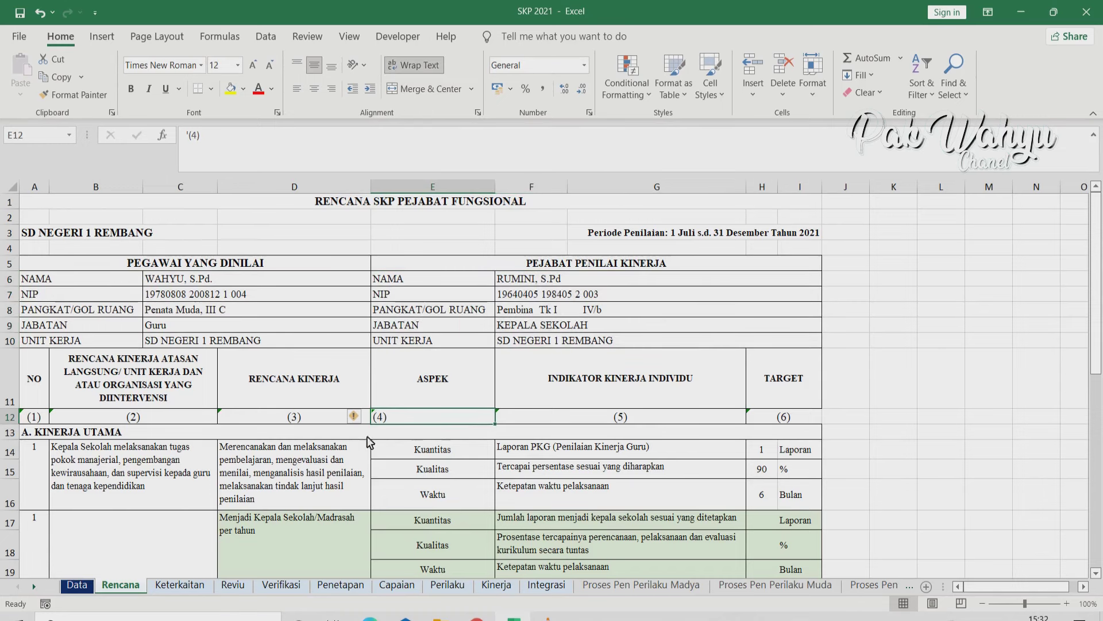
Look over the Kinerja Utama and Kinerja Tambahan sections, including the entry on activities supporting the teacher's duties.
scroll(368, 437, "down", 2)
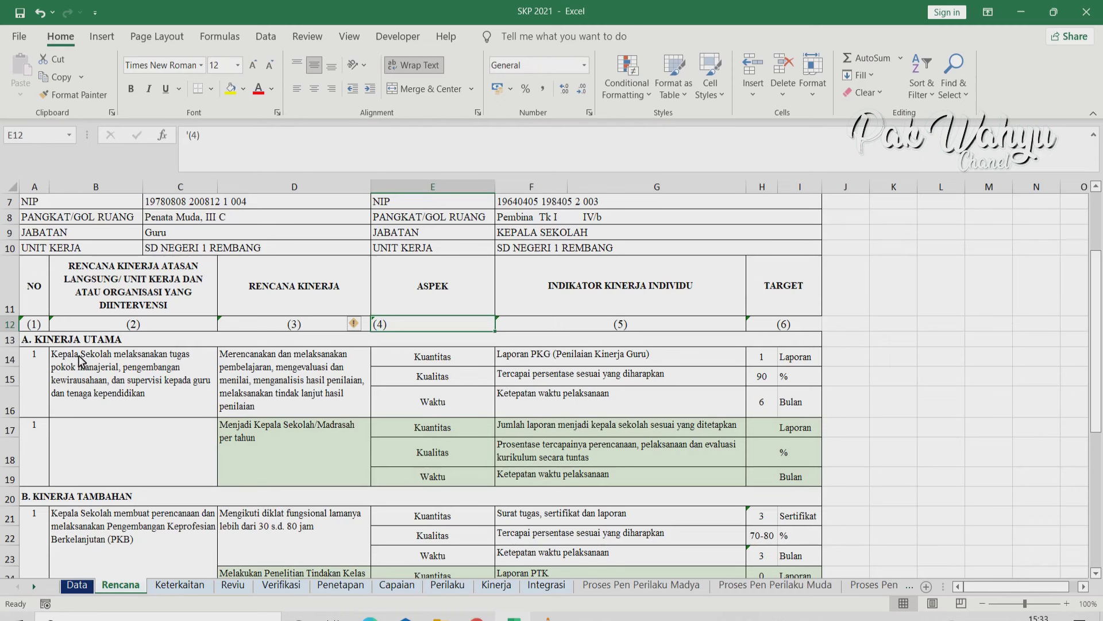
scroll(112, 381, "down", 2)
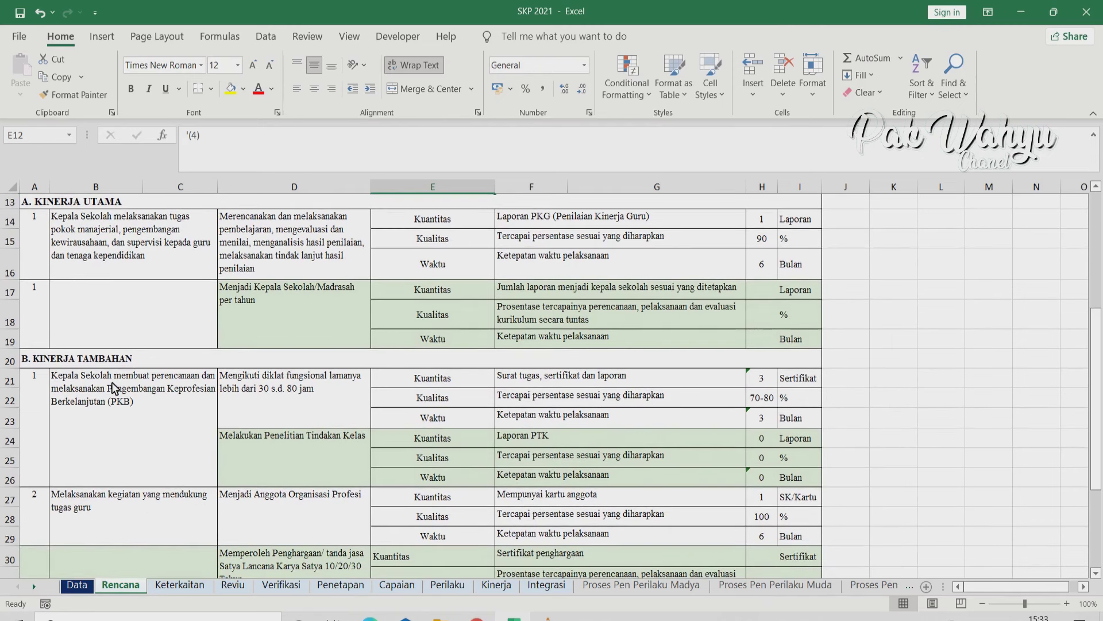
scroll(112, 381, "down", 2)
scroll(114, 383, "up", 3)
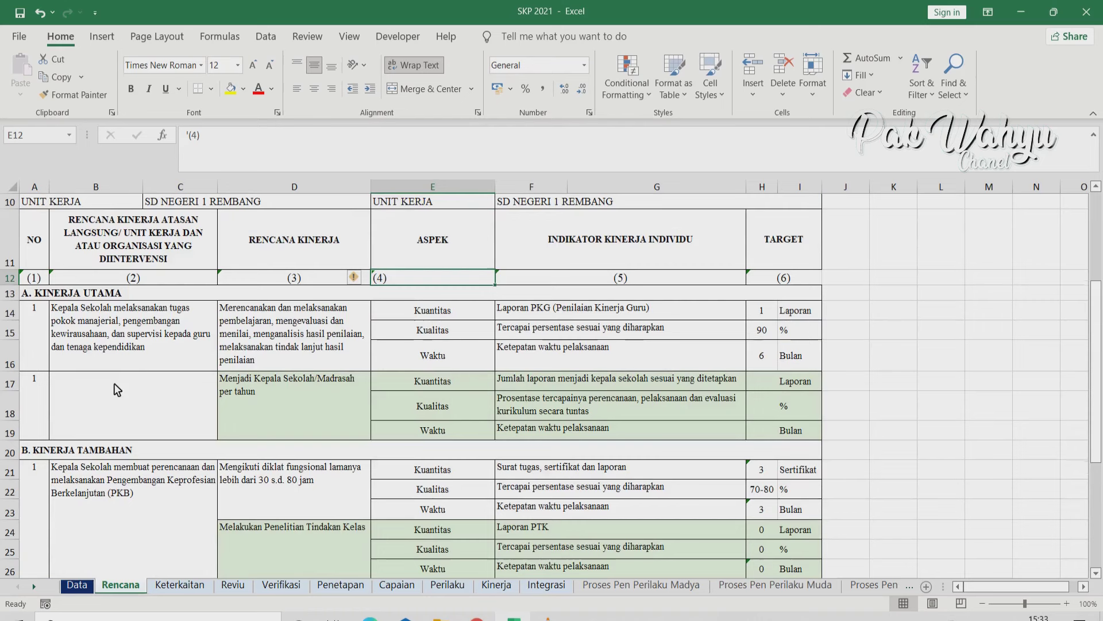
scroll(114, 383, "up", 2)
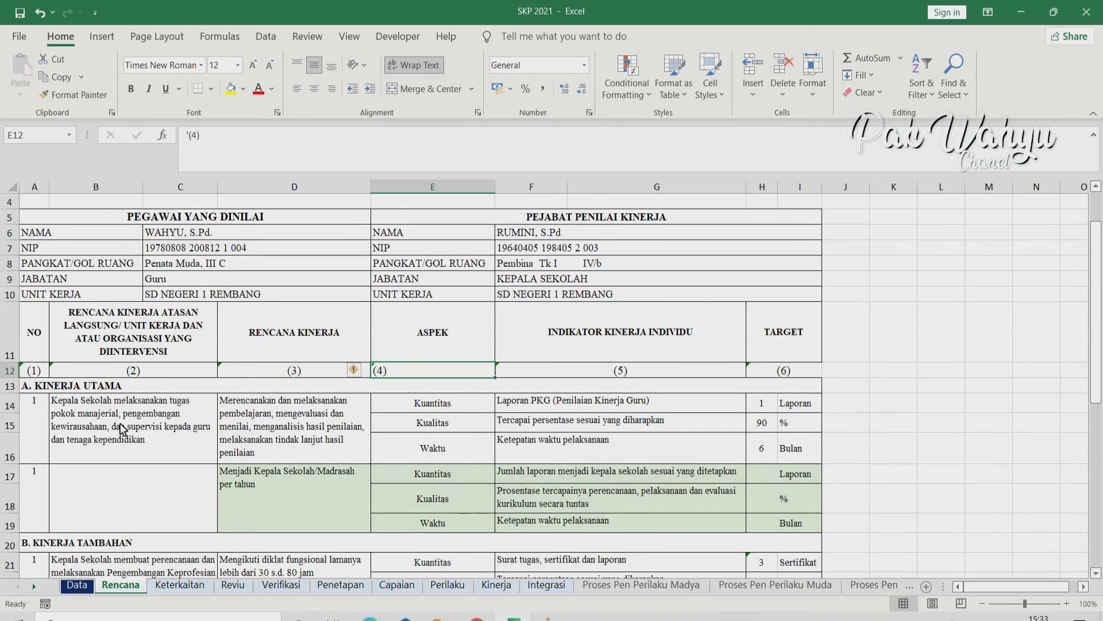
scroll(124, 431, "down", 2)
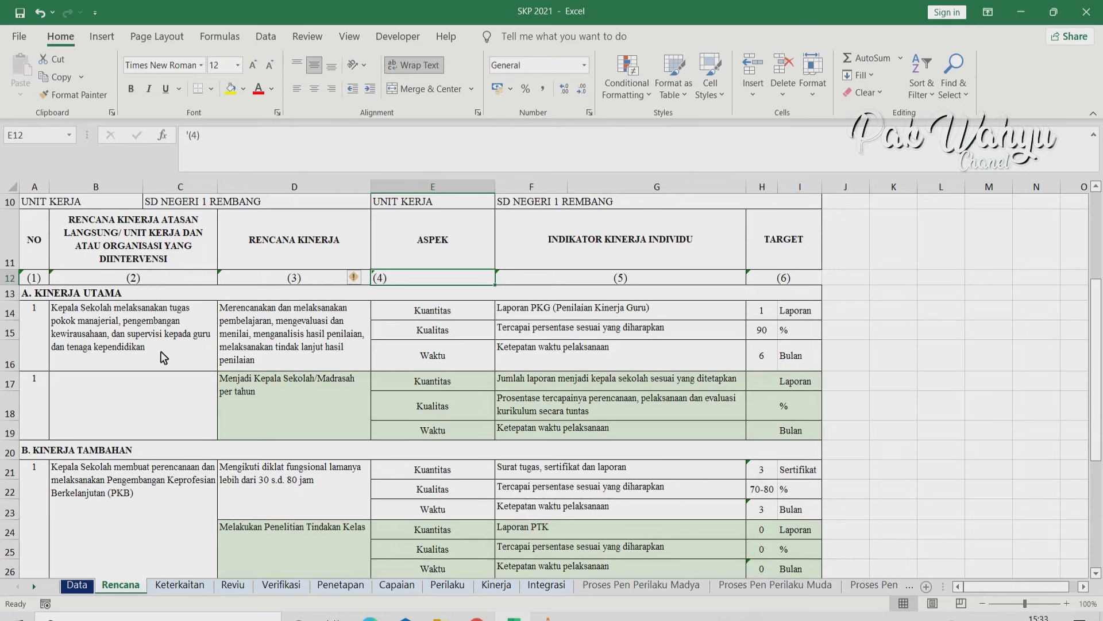
scroll(146, 423, "down", 2)
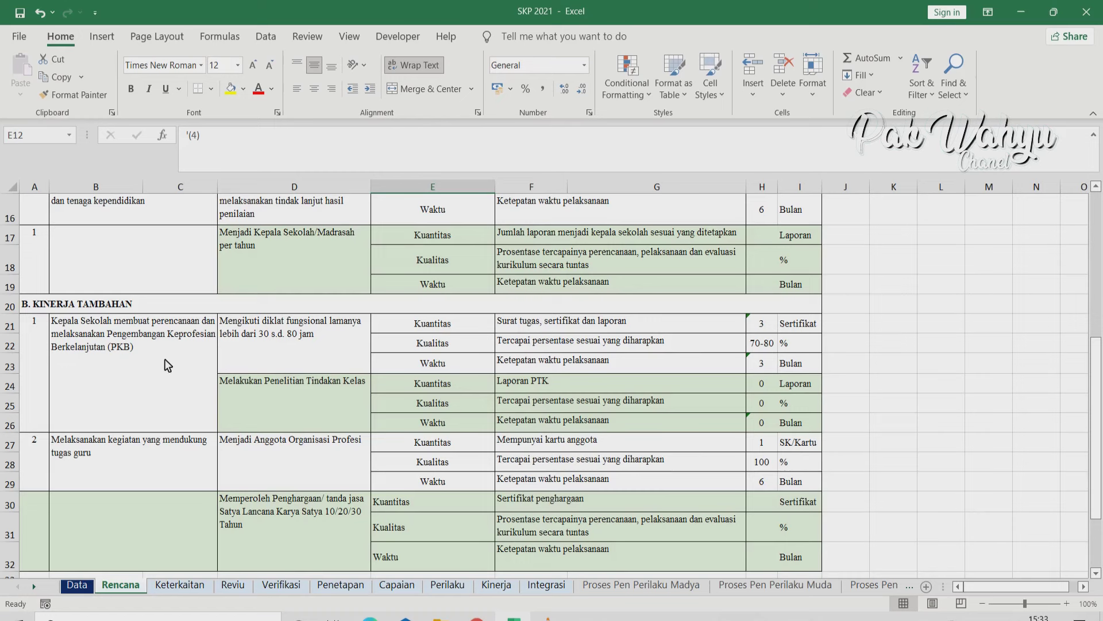
left_click(132, 475)
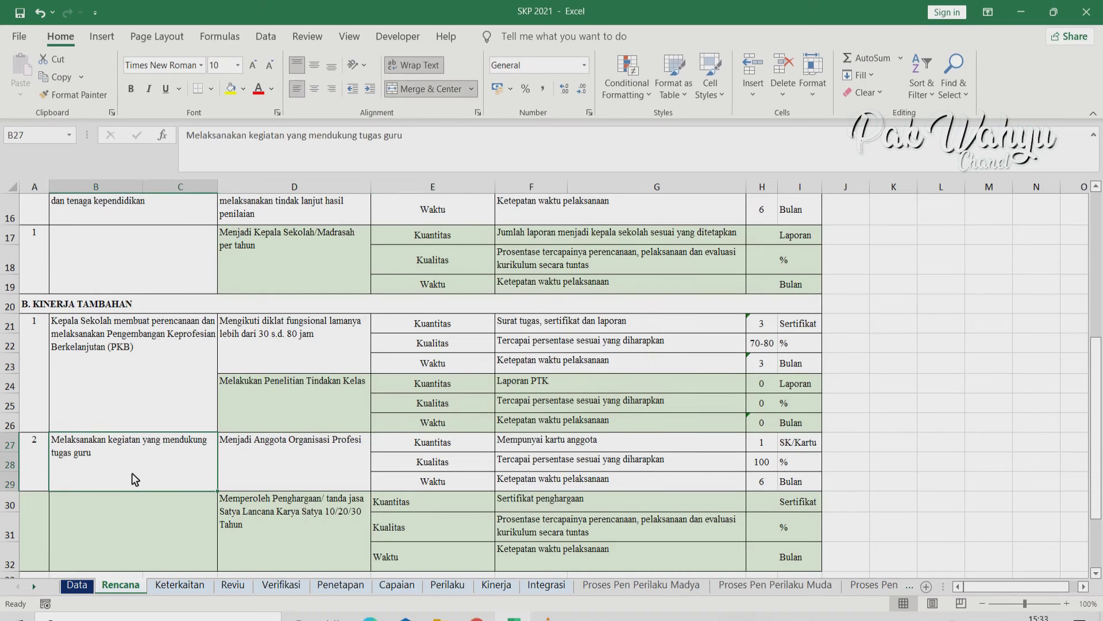
scroll(132, 472, "down", 2)
scroll(132, 472, "up", 2)
scroll(132, 473, "up", 3)
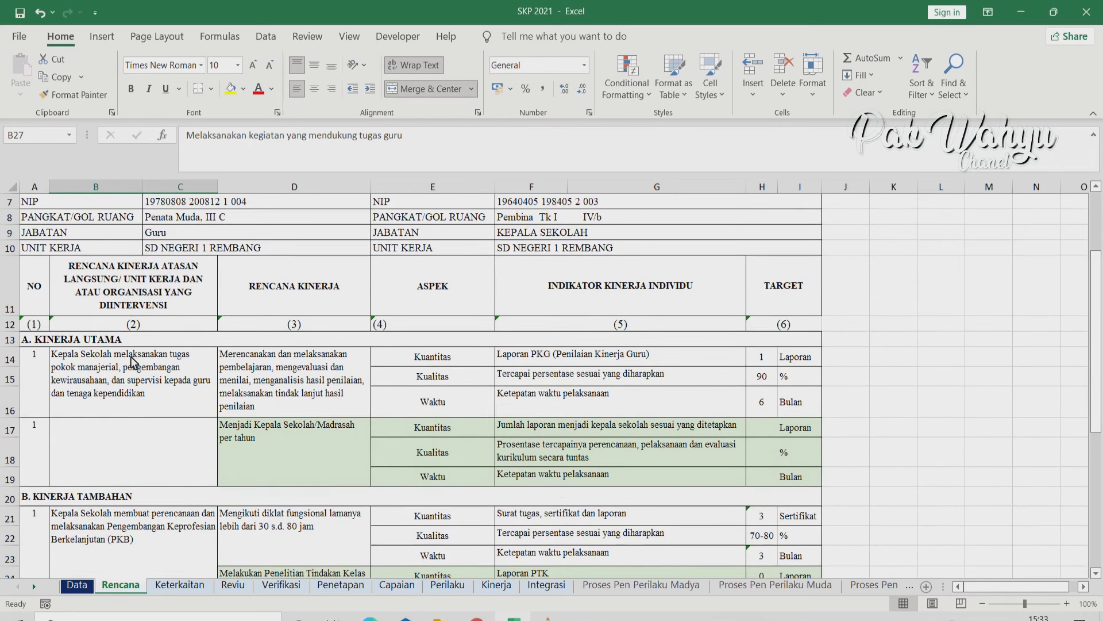
Examine the first Kinerja Utama item's supervisor plan, its Rencana Kinerja, and its Kuantitas, Kualitas and Waktu aspects.
left_click_drag(130, 357, 124, 446)
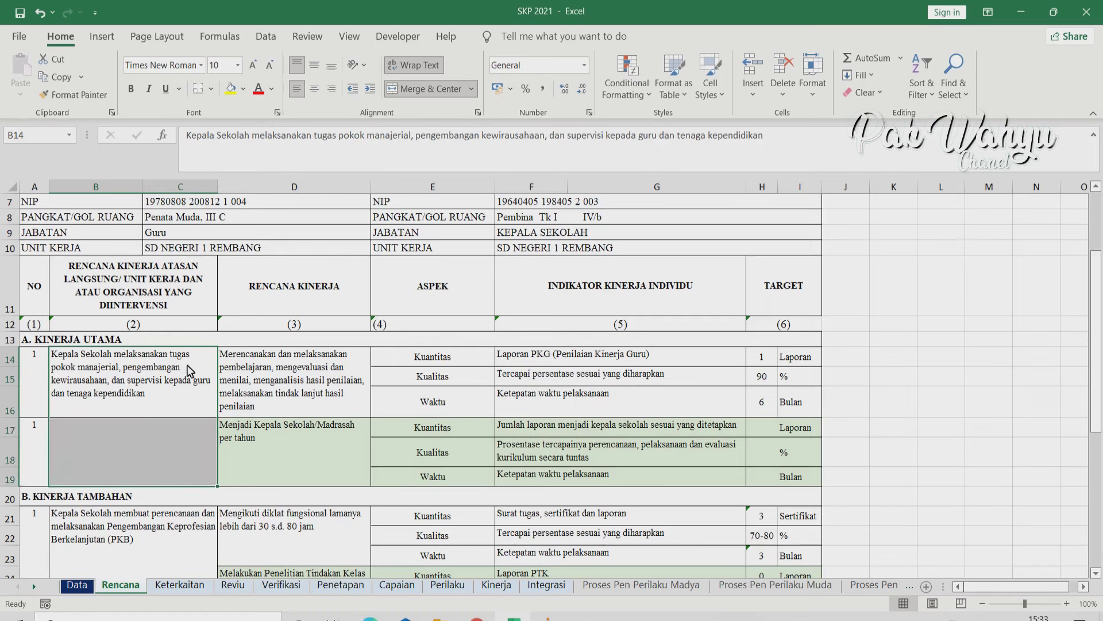
left_click(275, 364)
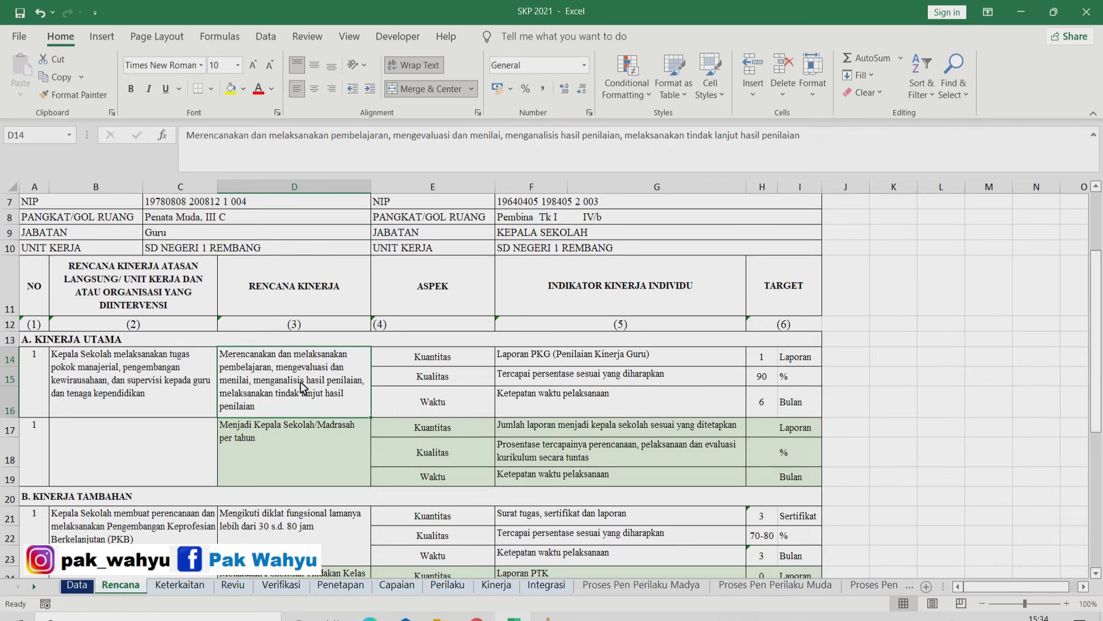
left_click(130, 371)
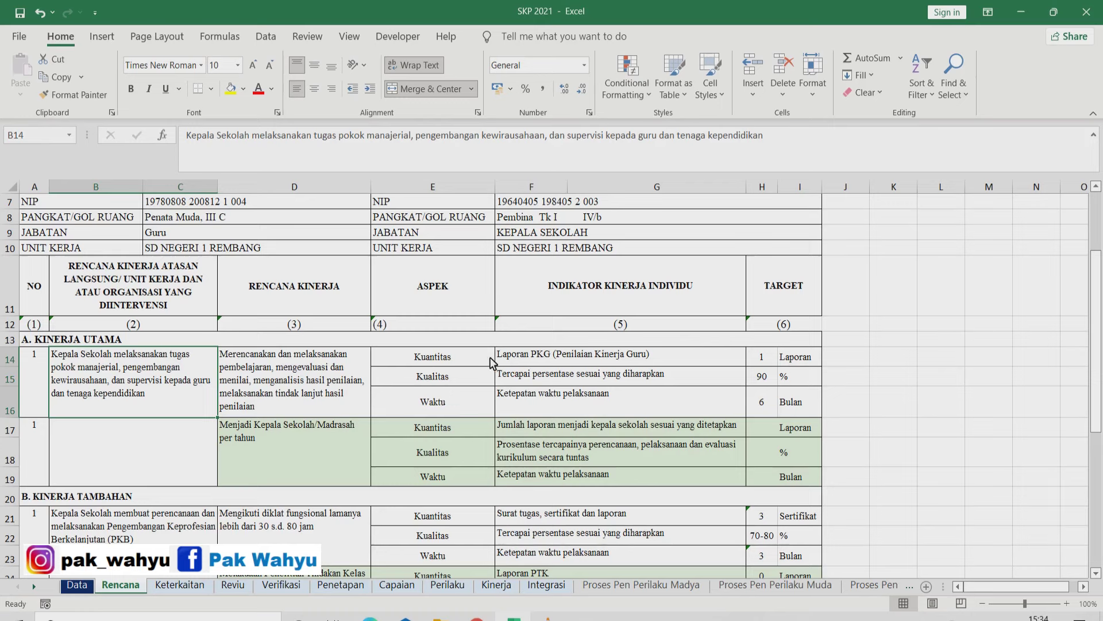
left_click(450, 360)
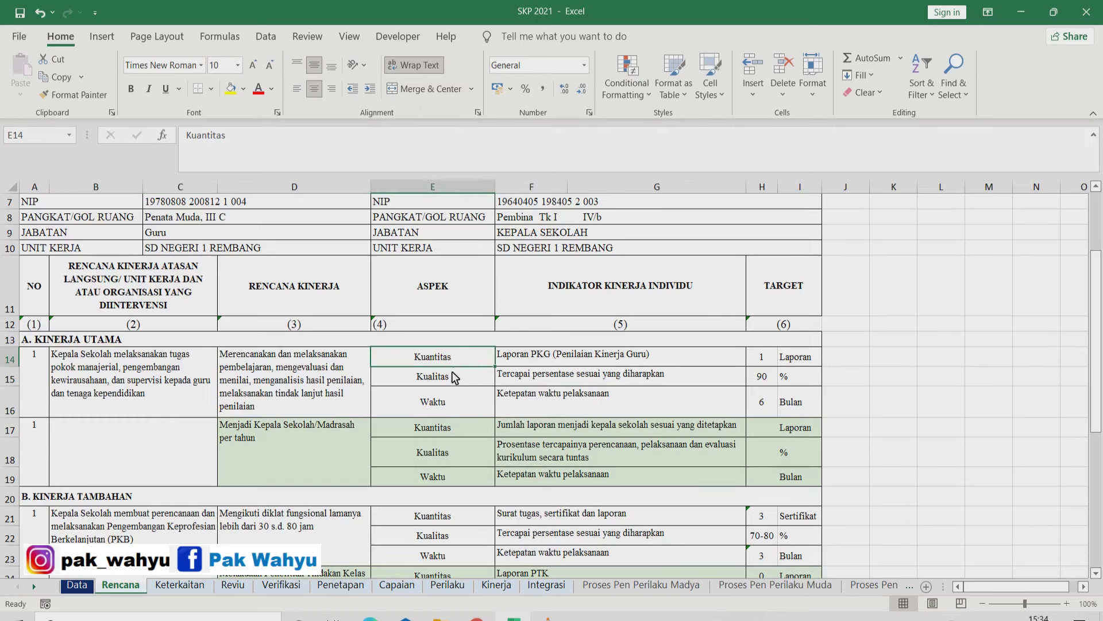
left_click(451, 372)
left_click(444, 407)
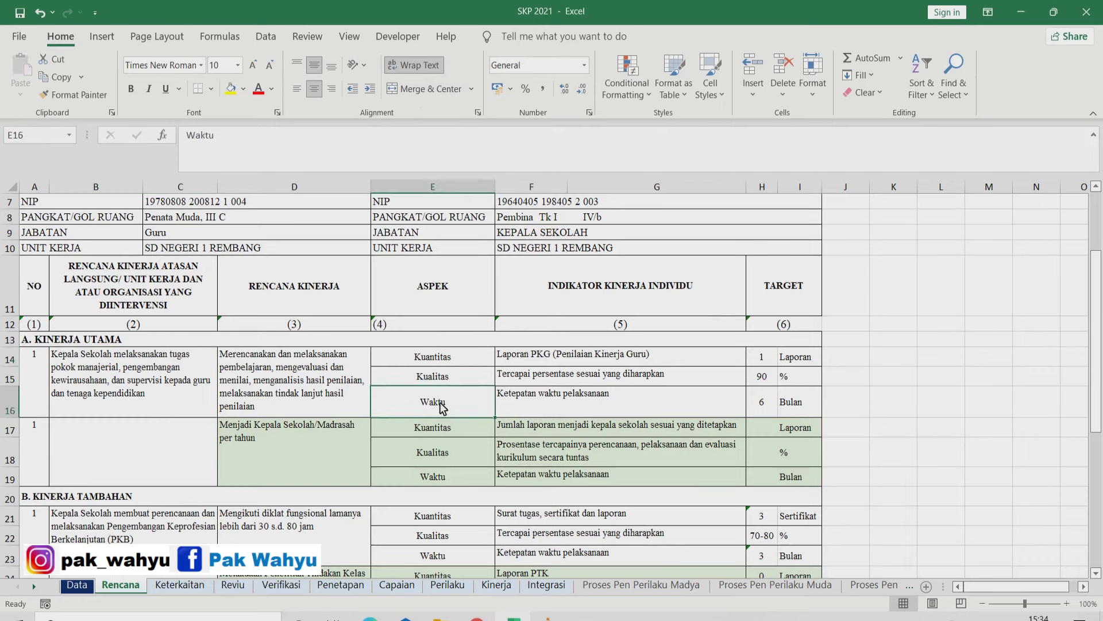
left_click(450, 366)
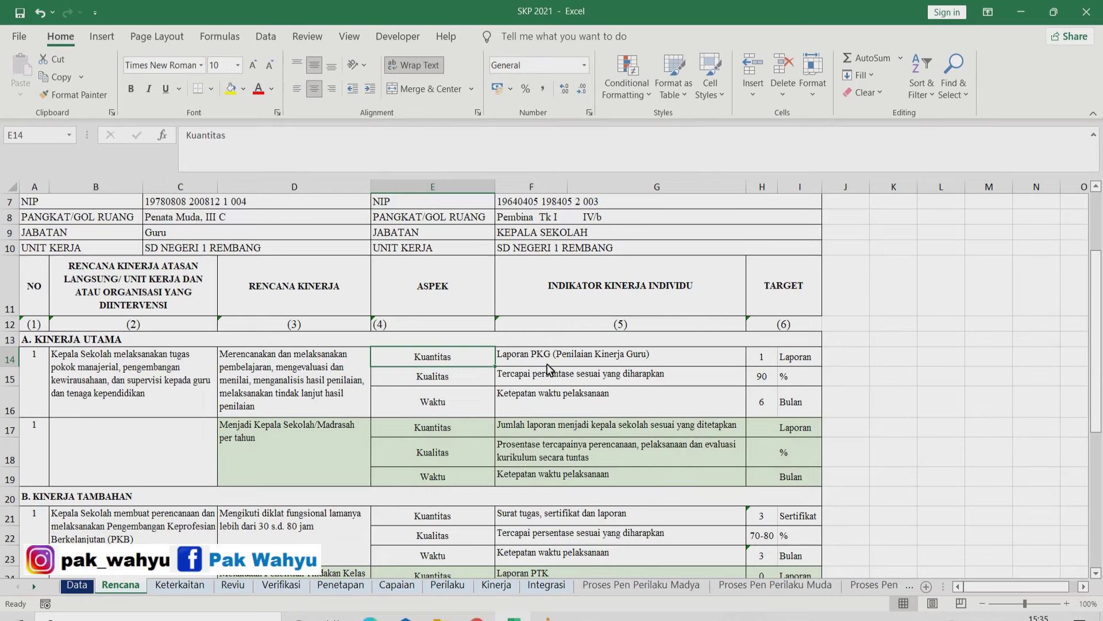
Examine the first Kinerja Utama item's Kuantitas and Waktu targets with their units, and its Kualitas indicator.
left_click(768, 359)
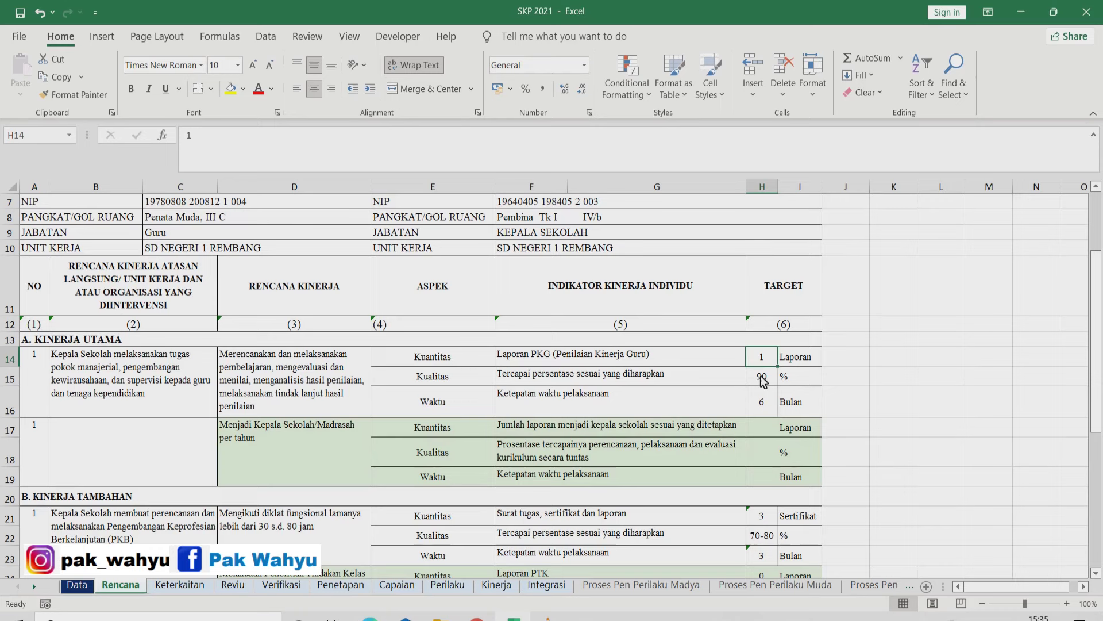
left_click(792, 360)
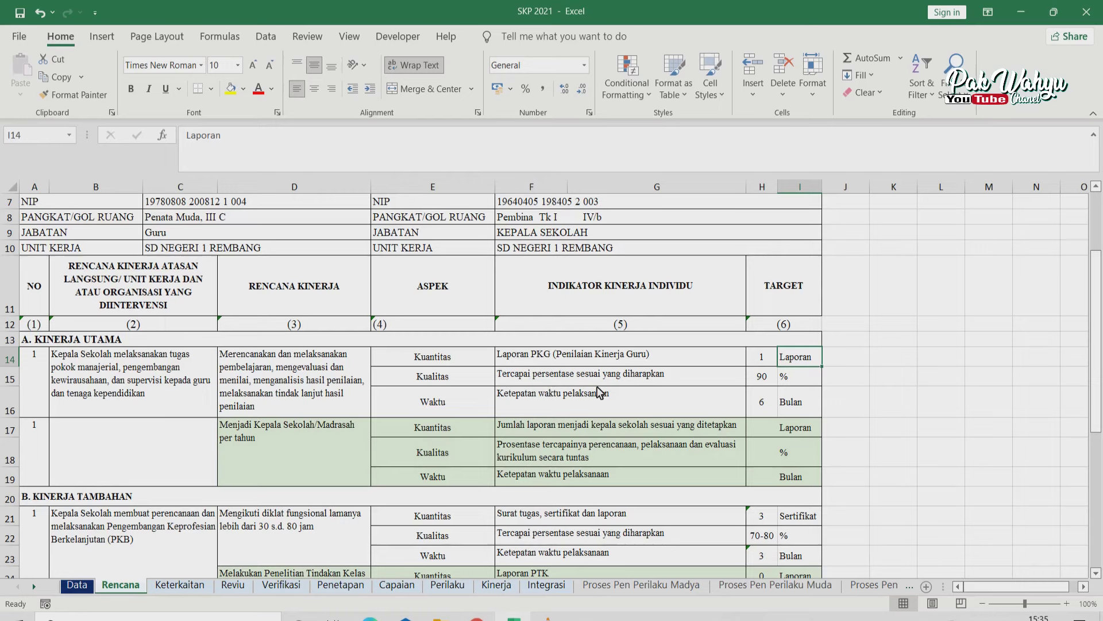
left_click(627, 374)
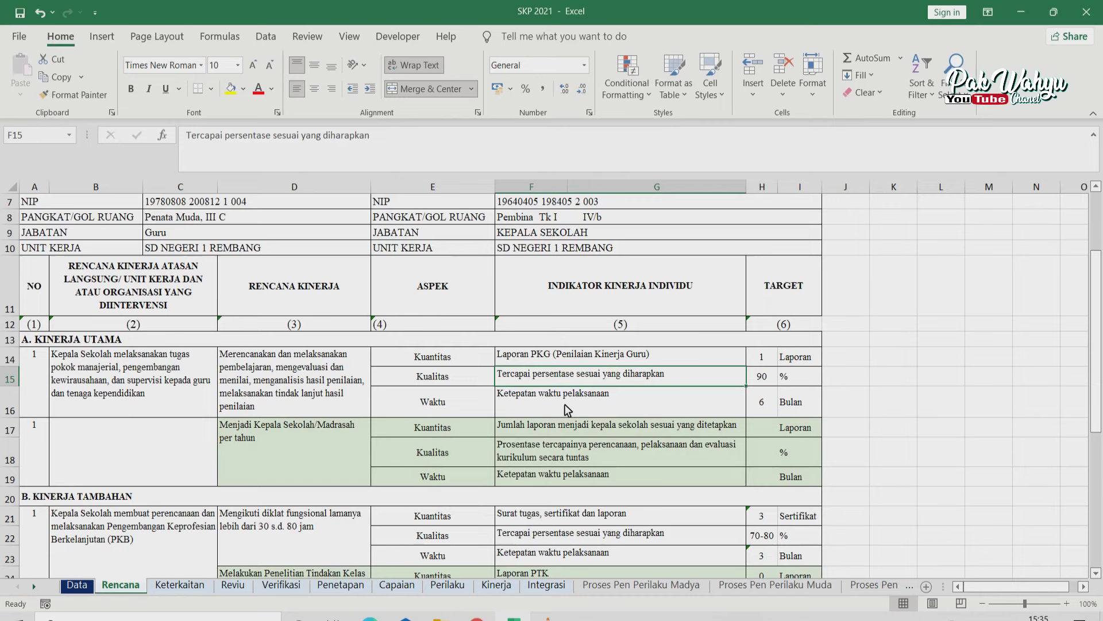
left_click(759, 409)
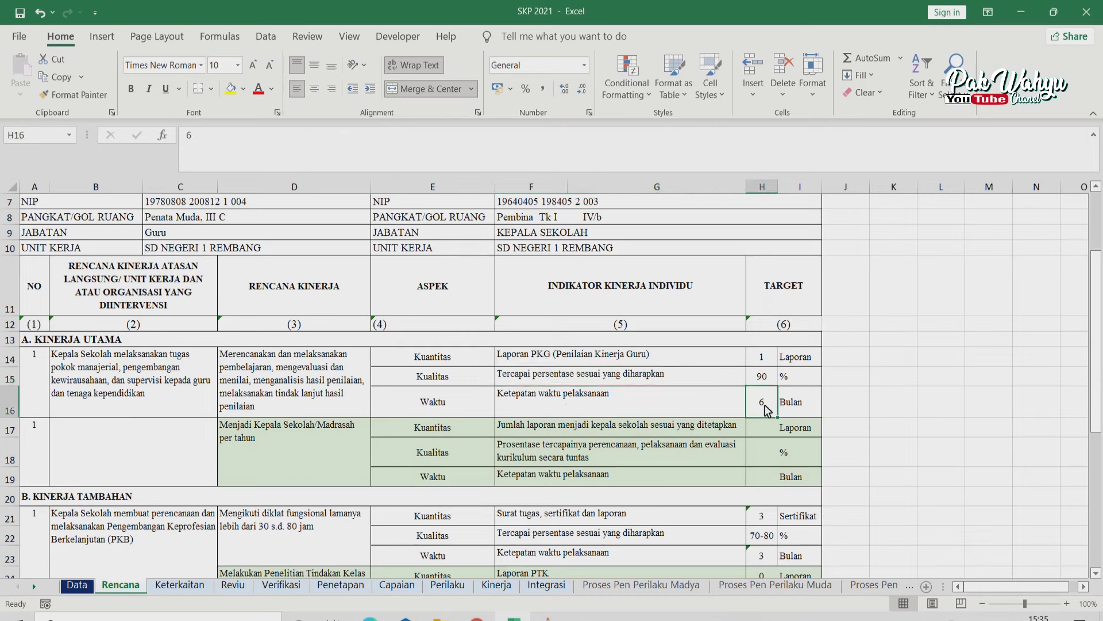
left_click_drag(781, 410, 789, 409)
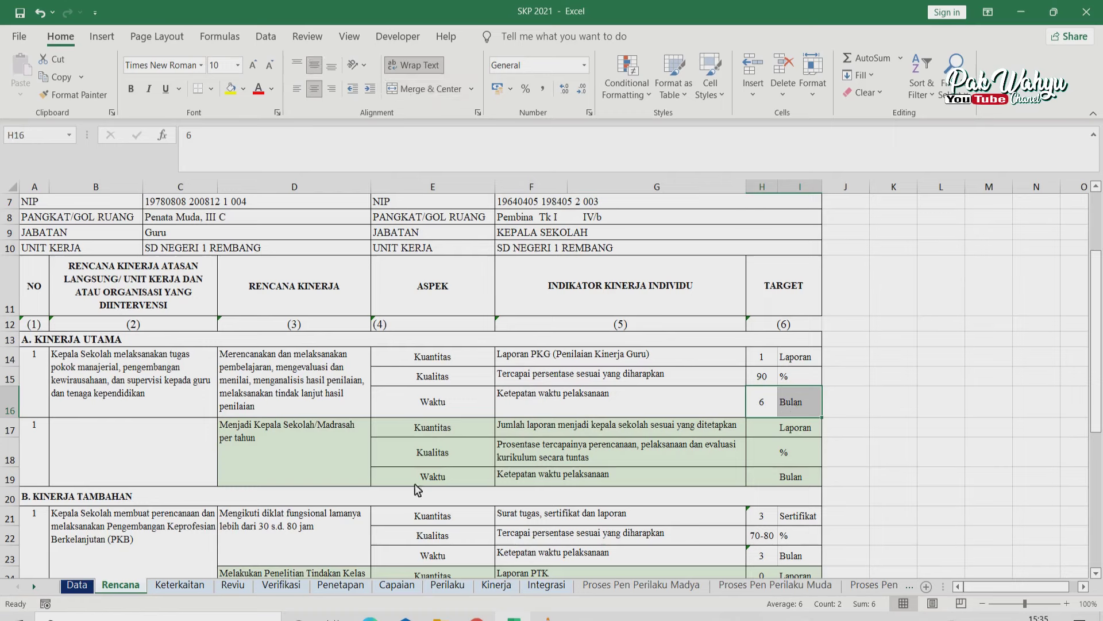
Examine the green Menjadi Kepala Sekolah/Madrasah block, from its Rencana Kinerja across to its targets.
left_click(312, 434)
left_click_drag(312, 434, 794, 456)
left_click(332, 457)
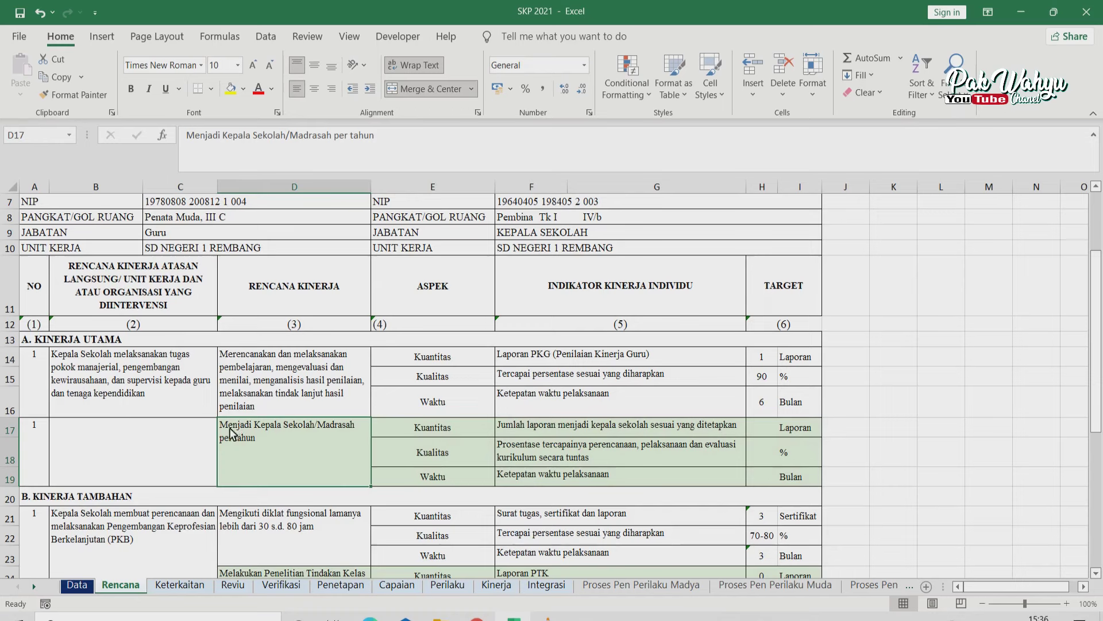
left_click_drag(232, 431, 814, 456)
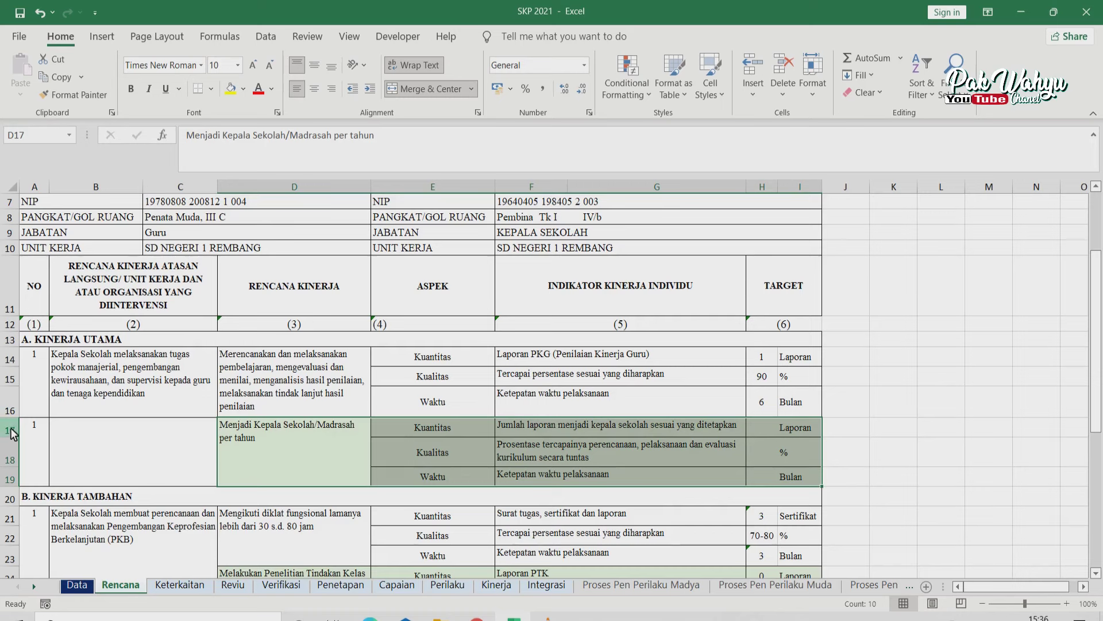
Hide rows 17 to 19 containing the Menjadi Kepala Sekolah/Madrasah item, and undo the hiding.
left_click_drag(13, 433, 13, 479)
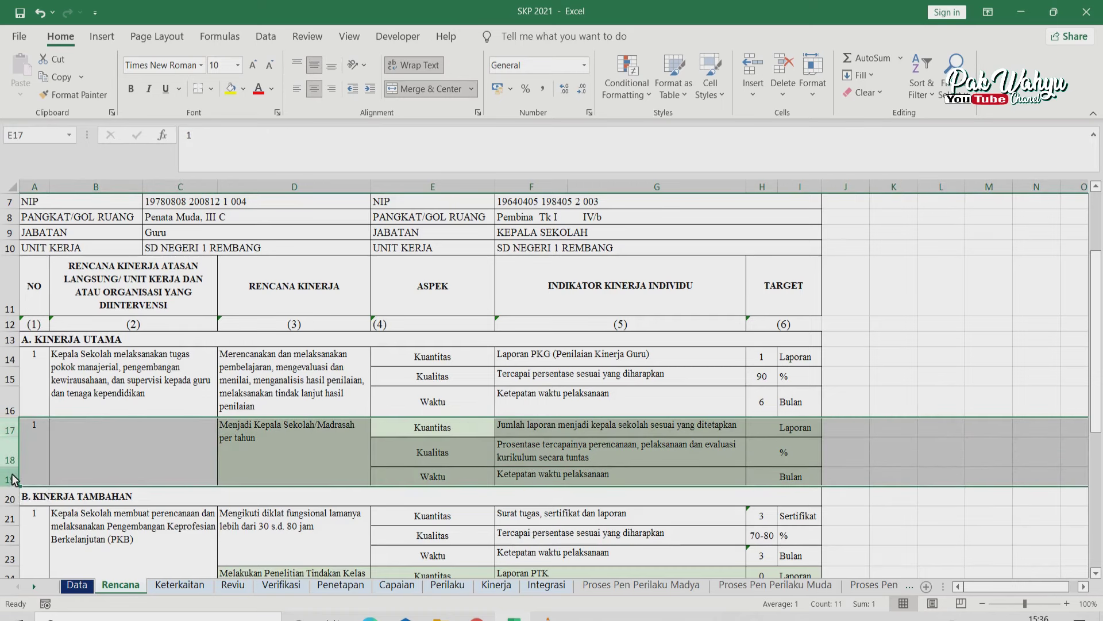
right_click(12, 479)
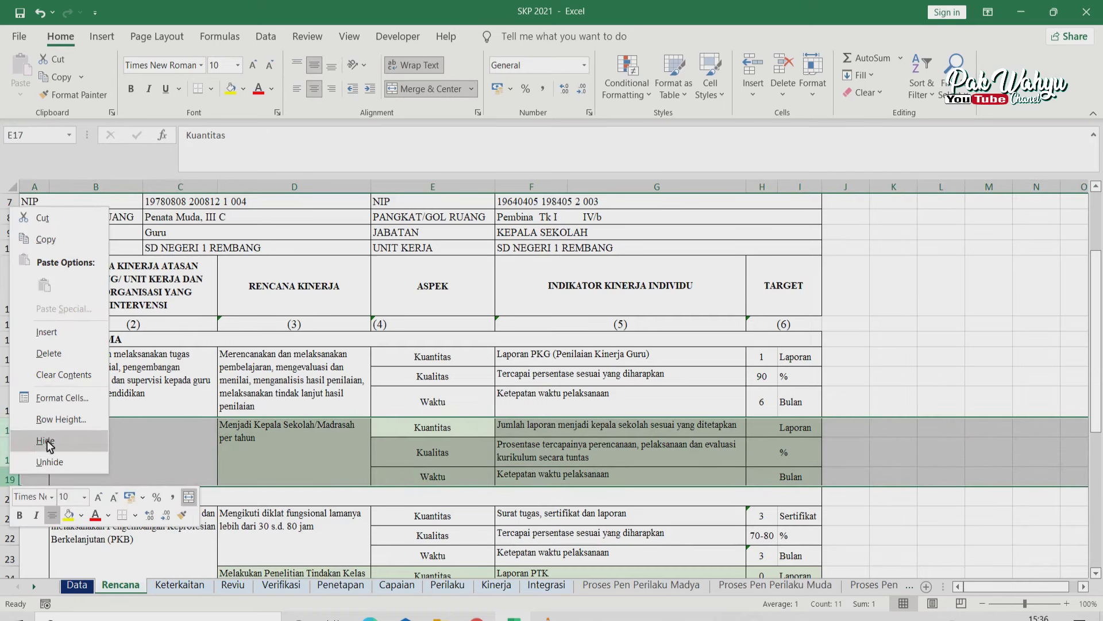
left_click(48, 446)
key("ctrl+z")
left_click(136, 454)
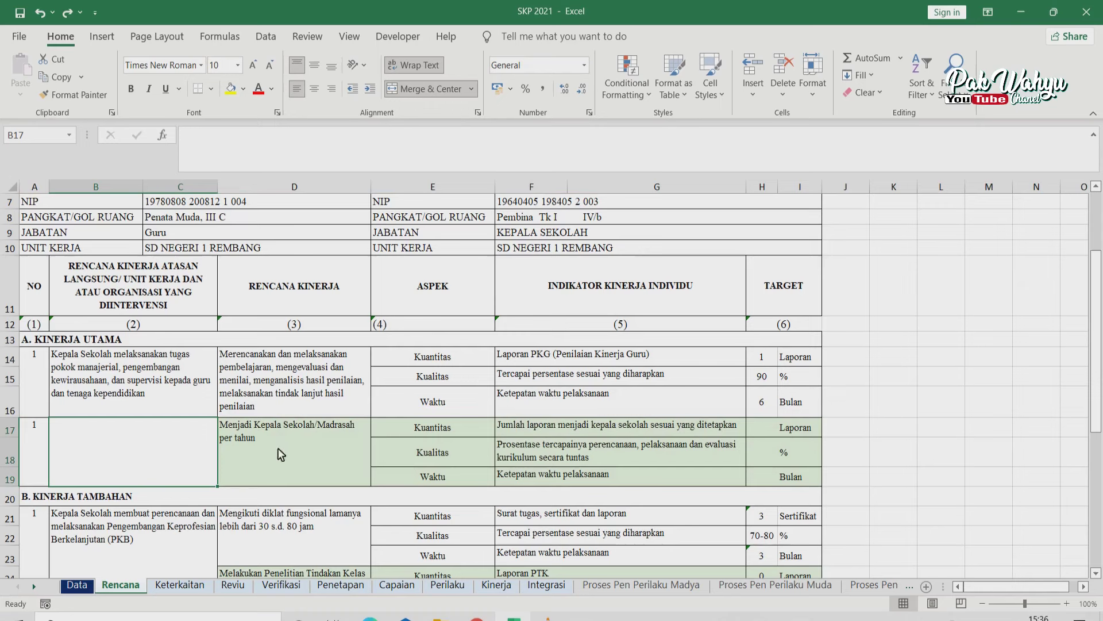
Hide rows 17 to 19, which hold the green Menjadi Kepala Sekolah/Madrasah item.
left_click_drag(244, 430, 468, 437)
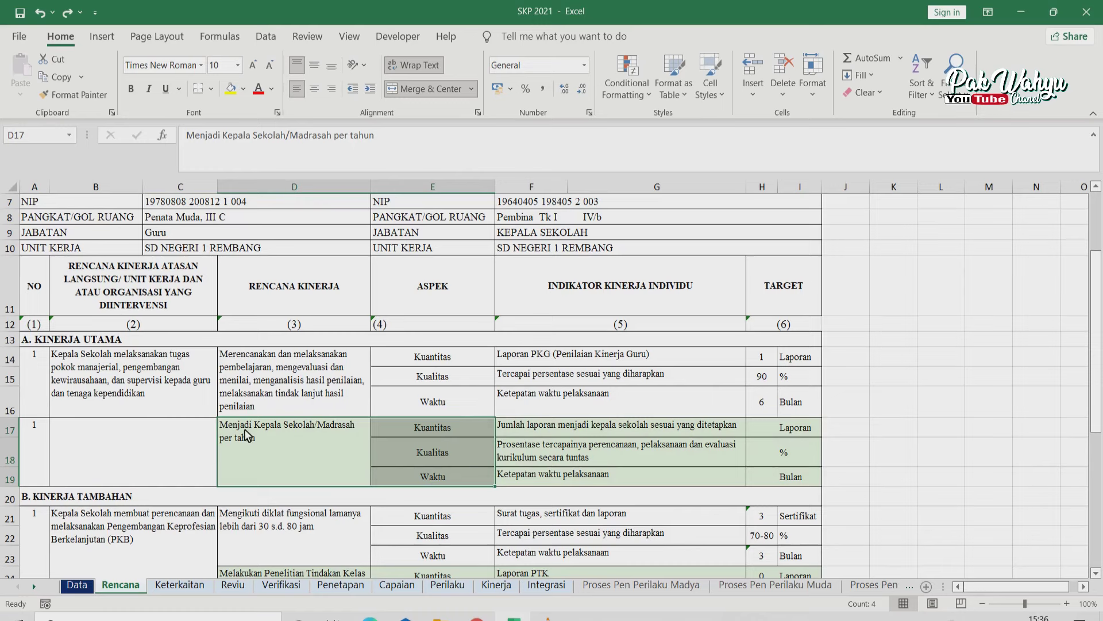
left_click_drag(246, 432, 811, 465)
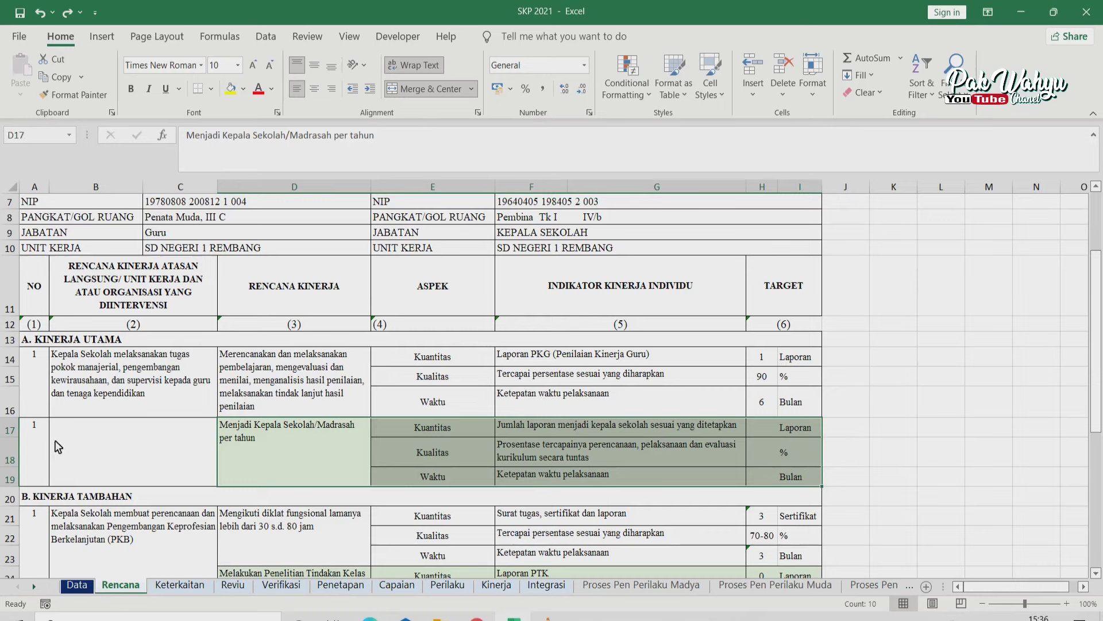
left_click_drag(13, 419, 12, 481)
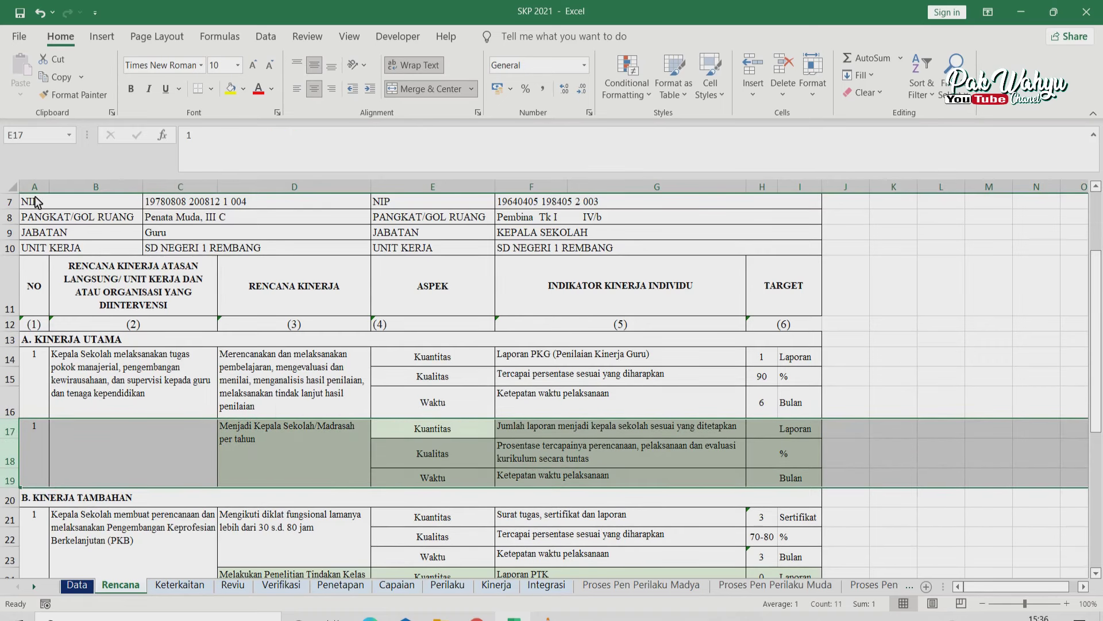
right_click(13, 426)
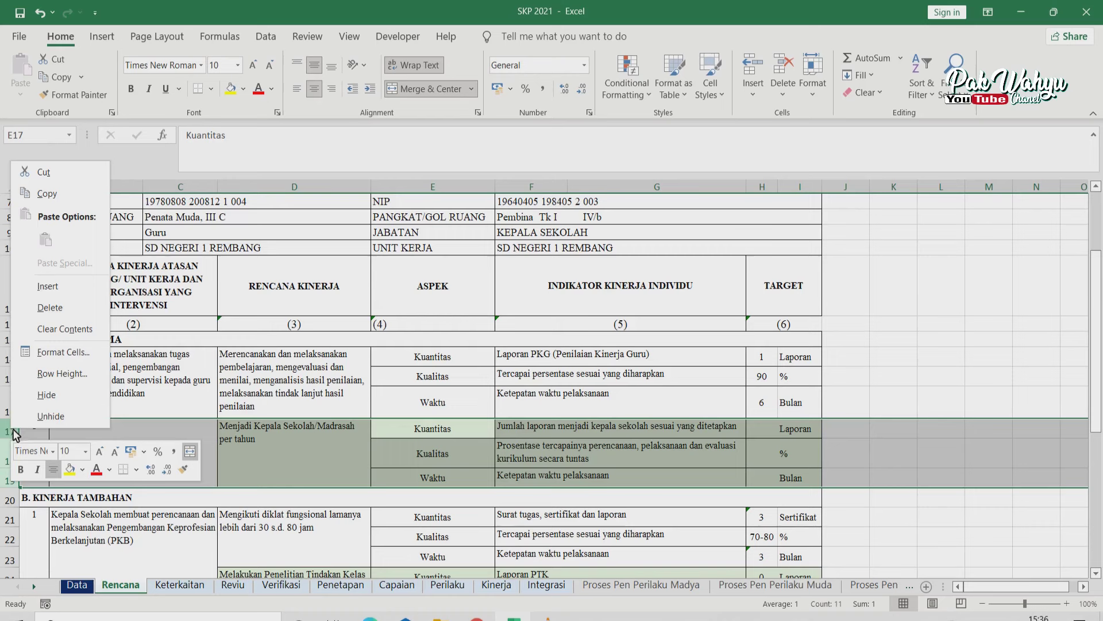
left_click(63, 394)
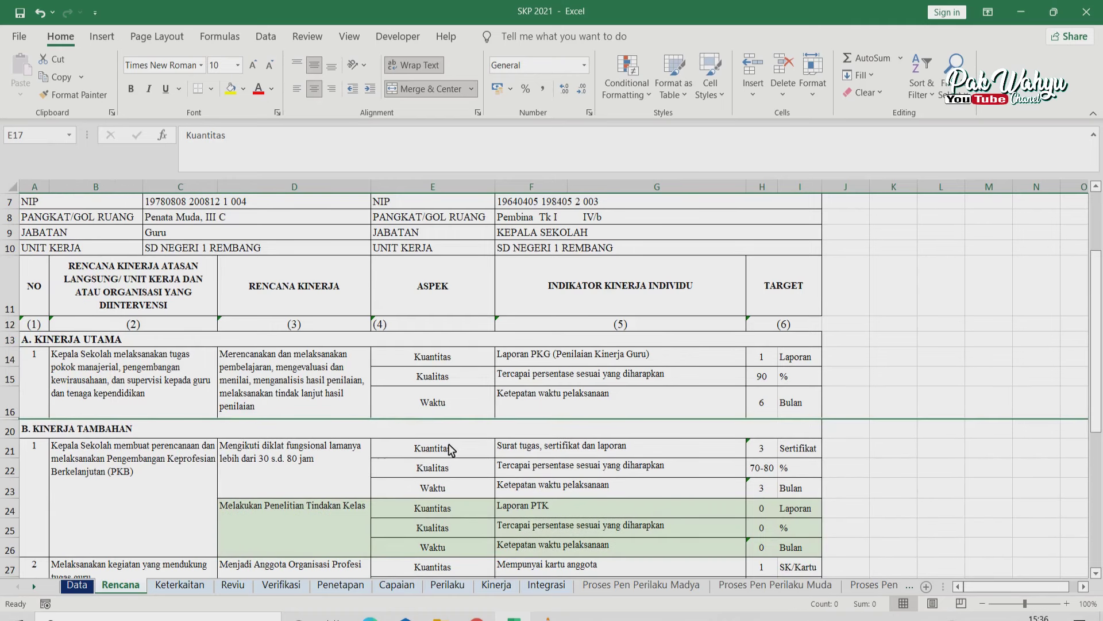
Examine the first Kinerja Tambahan item's supervisor plan, Rencana Kinerja, indicators, and Kuantitas, Kualitas and Waktu aspects.
left_click(448, 446)
scroll(407, 494, "down", 1)
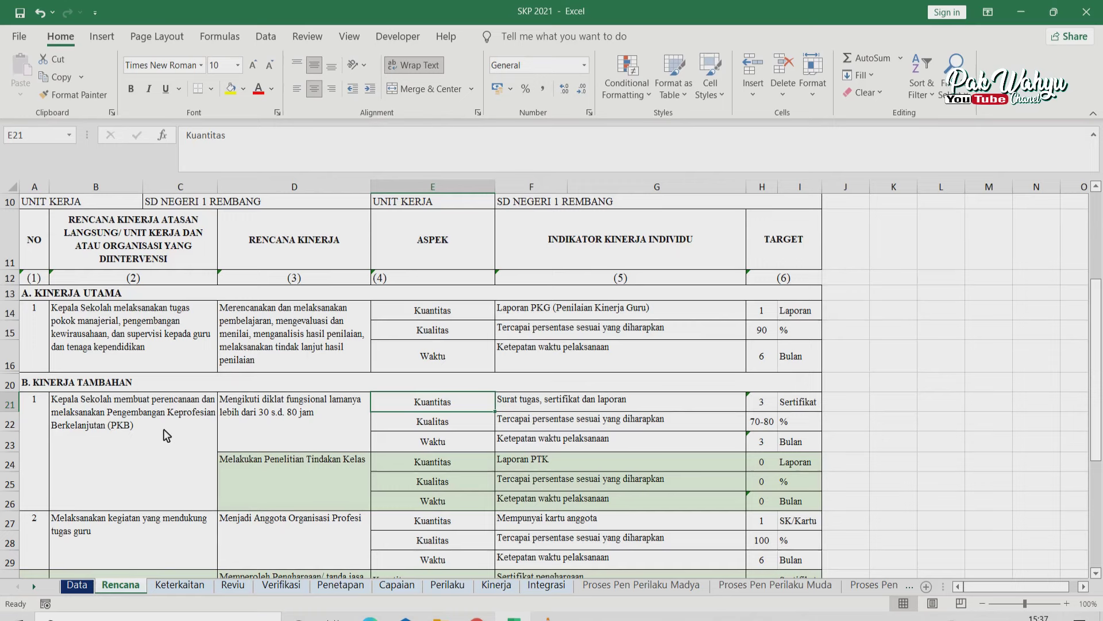
left_click(294, 405)
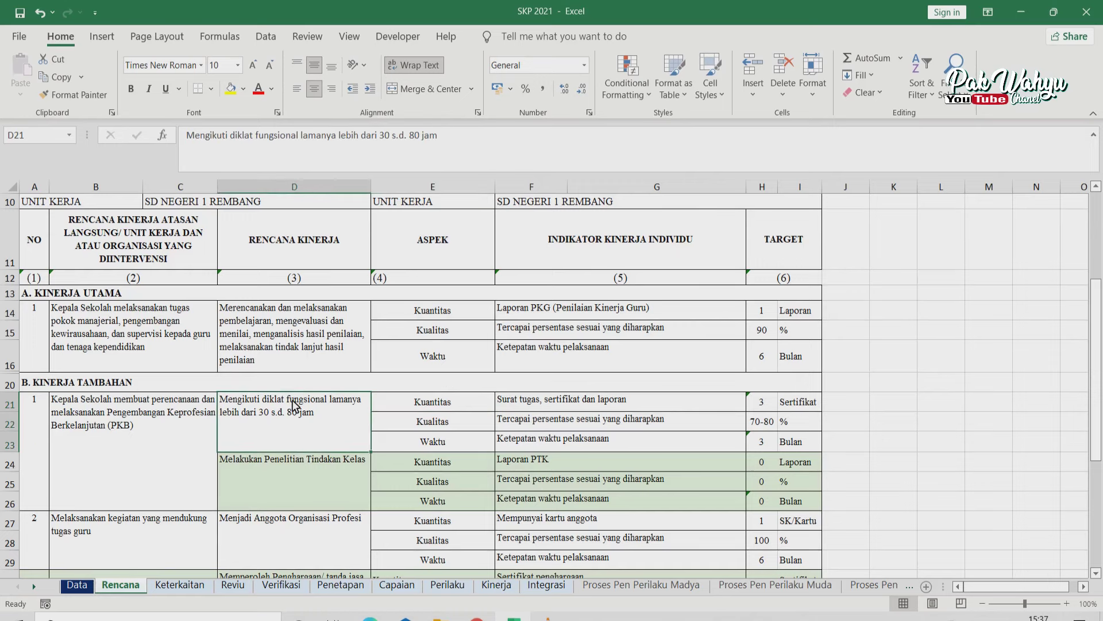
left_click(293, 441)
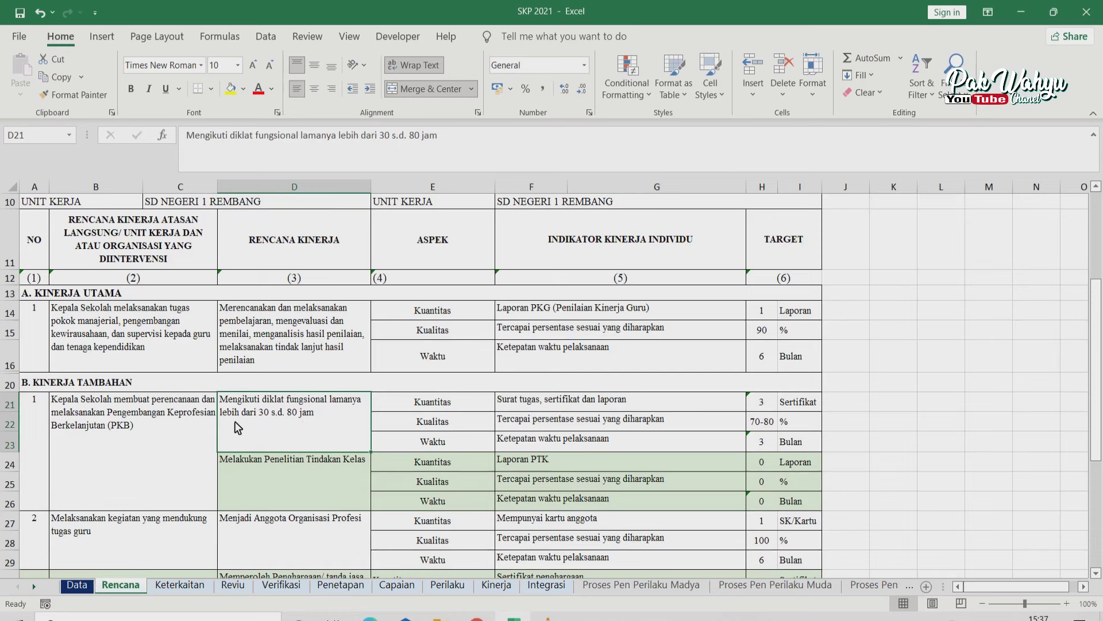
left_click(120, 427)
left_click(268, 424)
left_click_drag(526, 403, 522, 439)
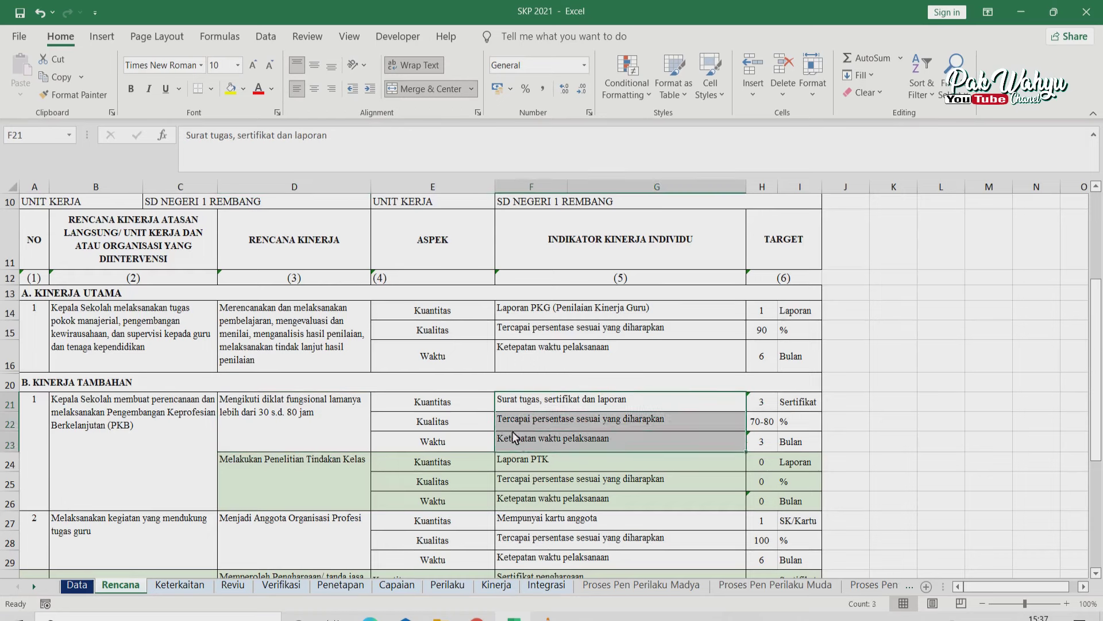
left_click(467, 402)
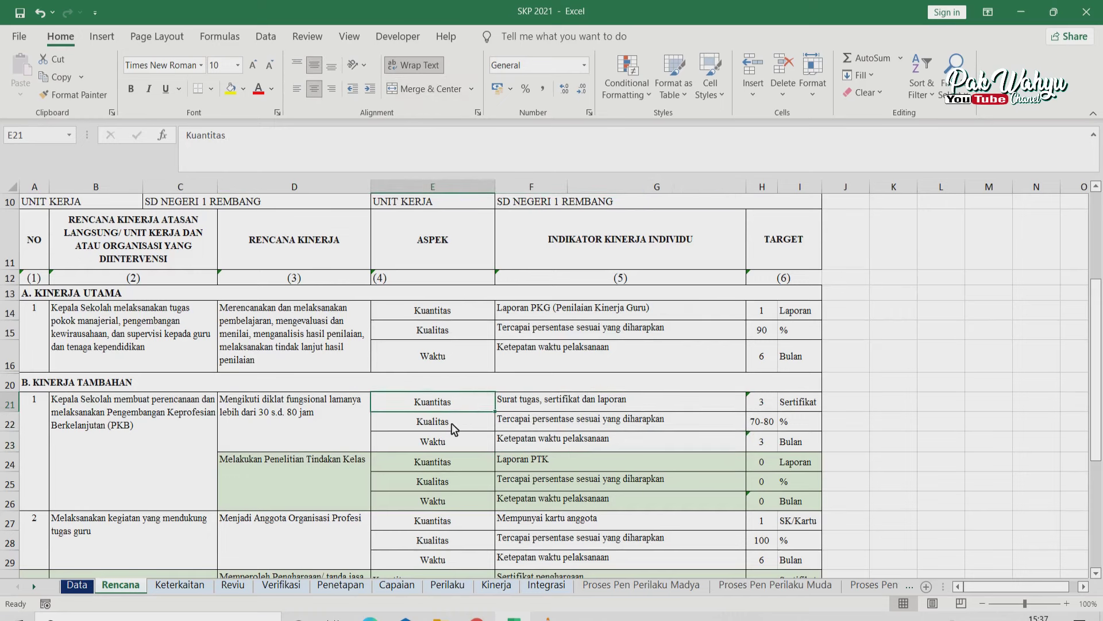
left_click(451, 423)
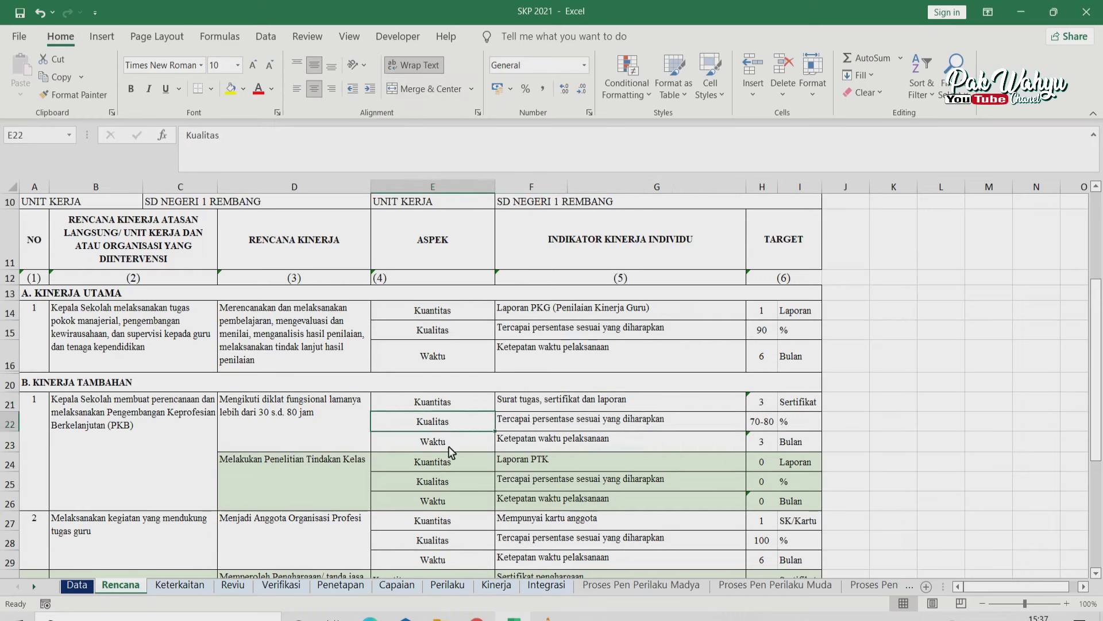
left_click(448, 443)
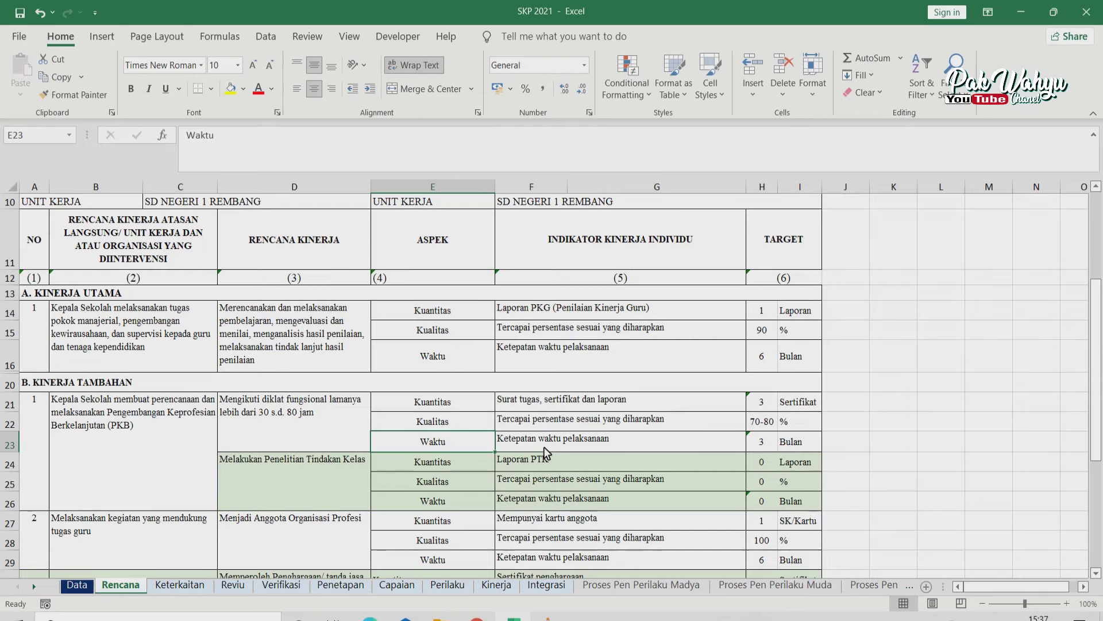
Examine the first Kinerja Tambahan item's Kuantitas and Kualitas indicators with their targets, and its Waktu indicator.
left_click(595, 405)
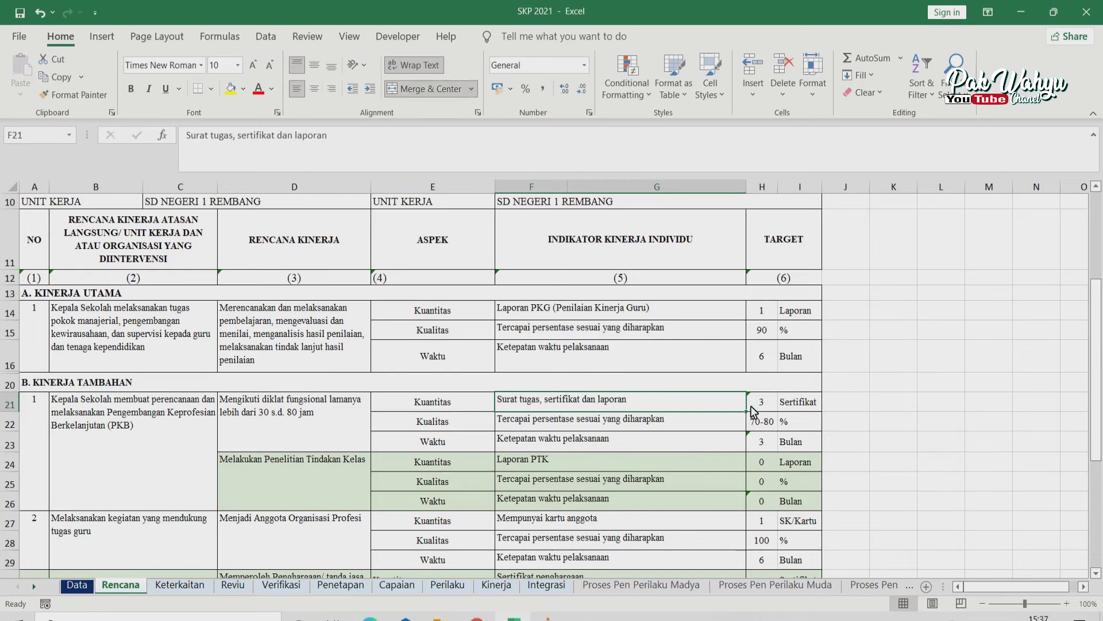
left_click(769, 402)
left_click(808, 404)
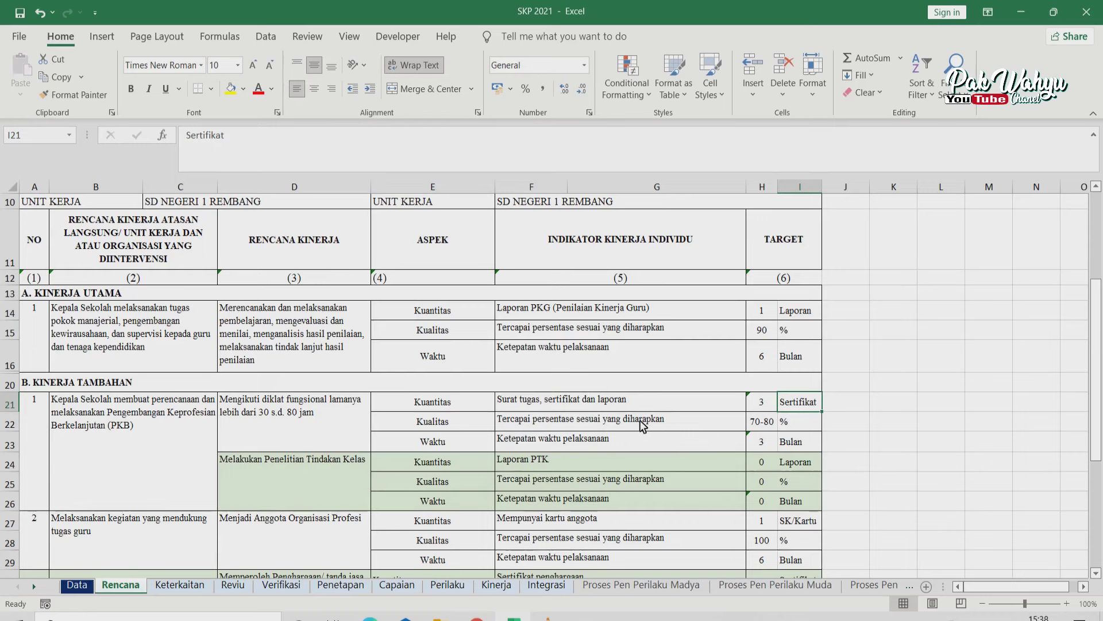
left_click(677, 425)
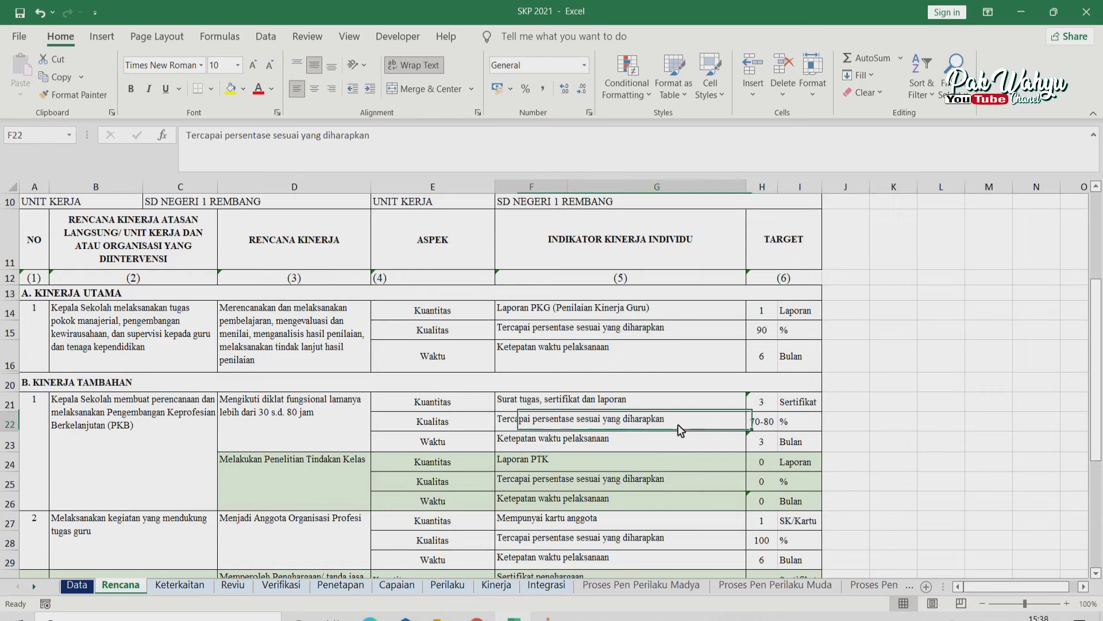
left_click(764, 424)
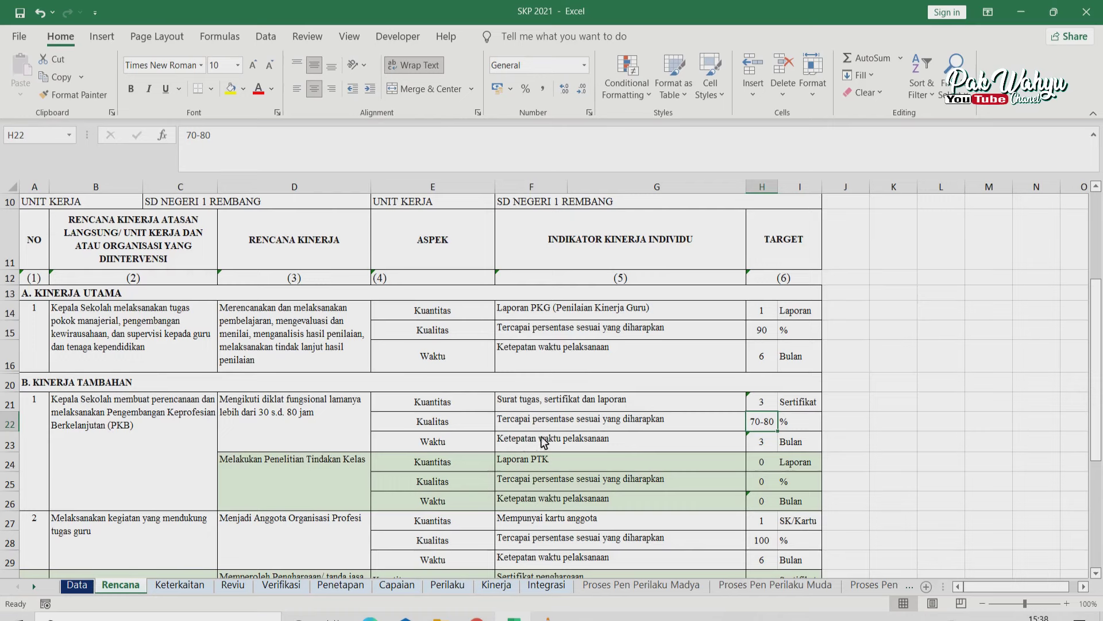
left_click(701, 443)
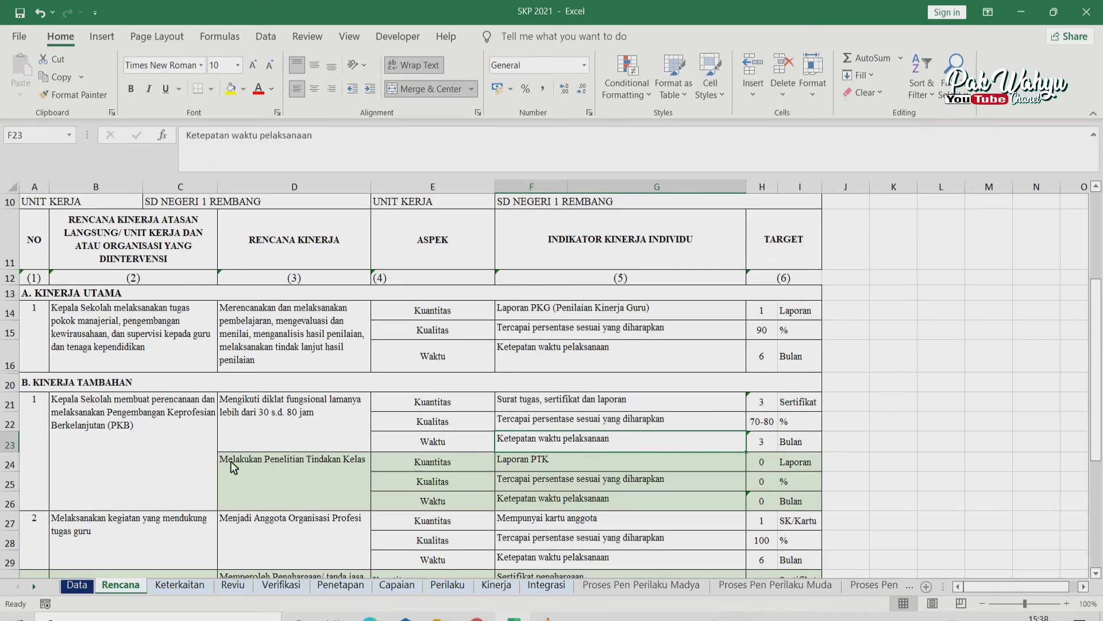
left_click_drag(231, 462, 796, 482)
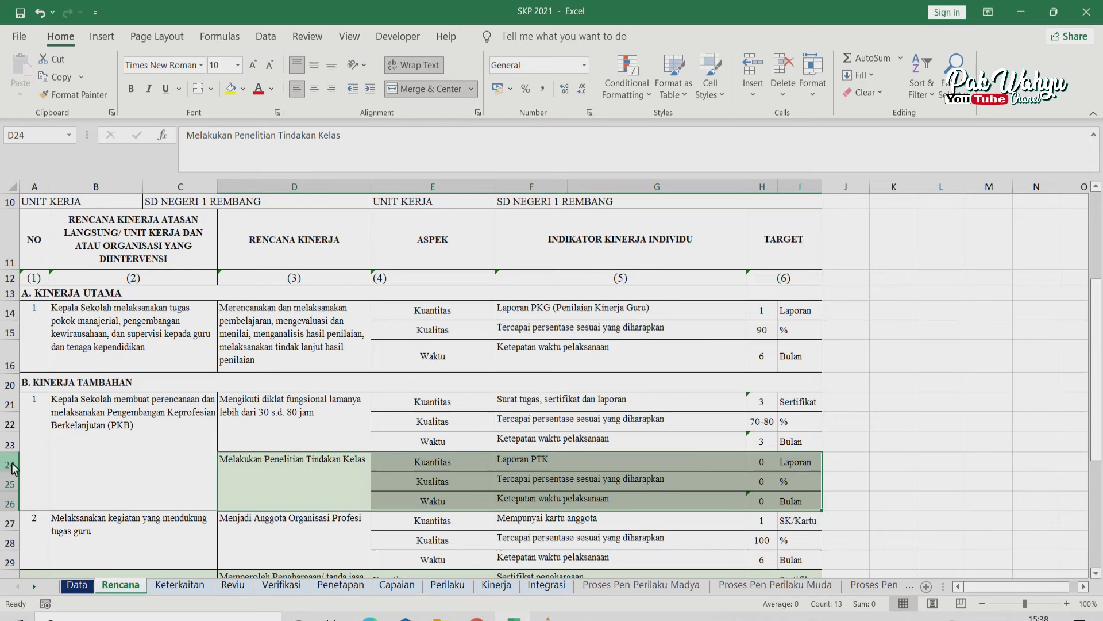
left_click_drag(13, 462, 13, 503)
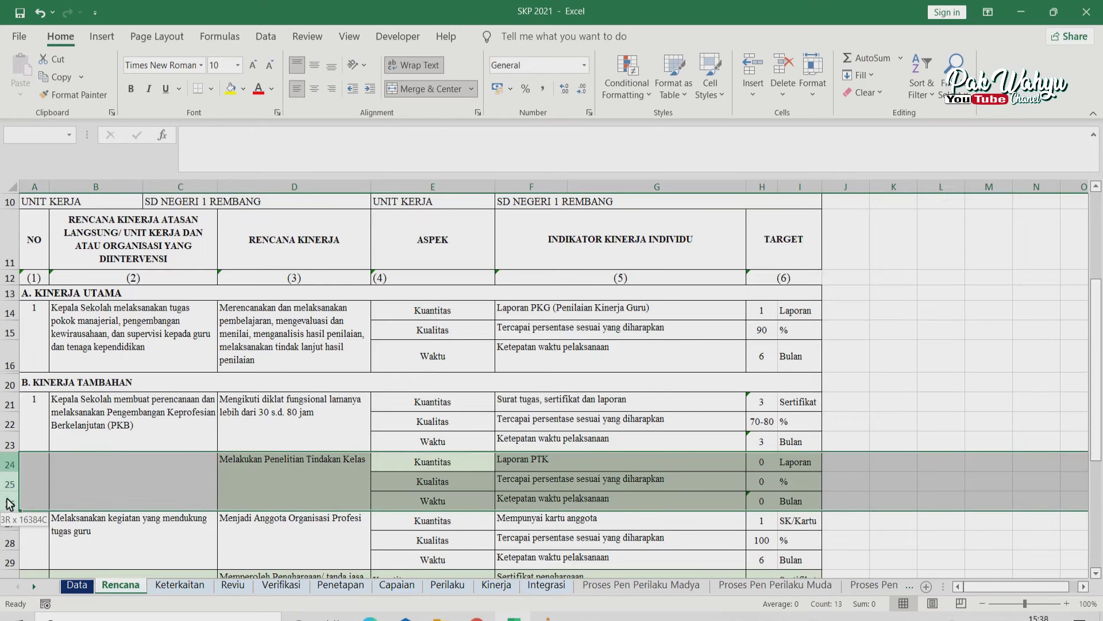
right_click(12, 486)
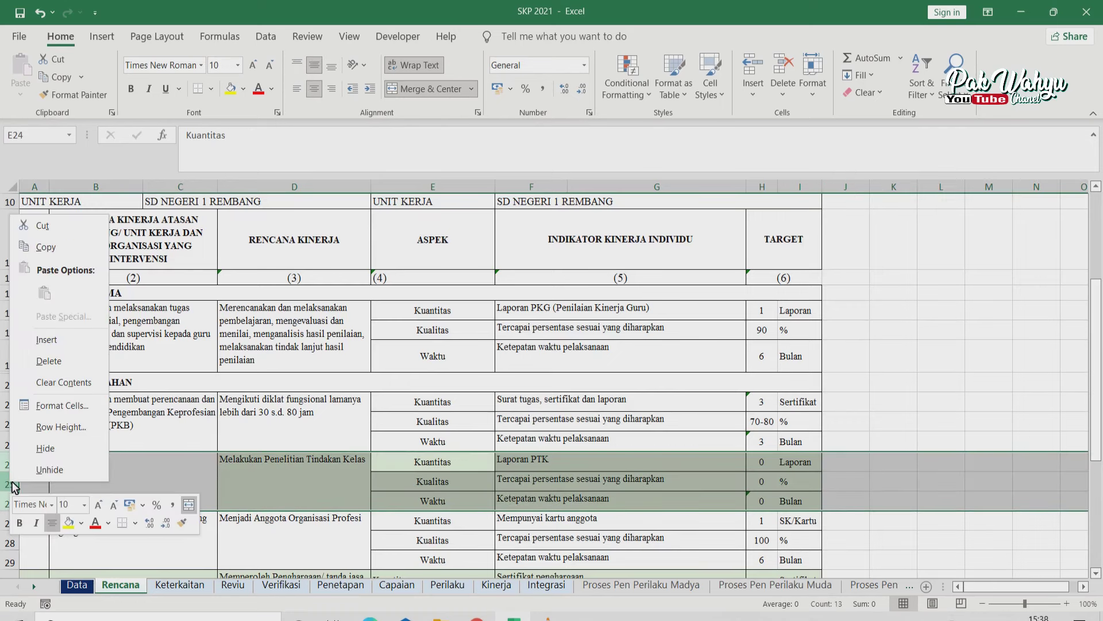
key("Escape")
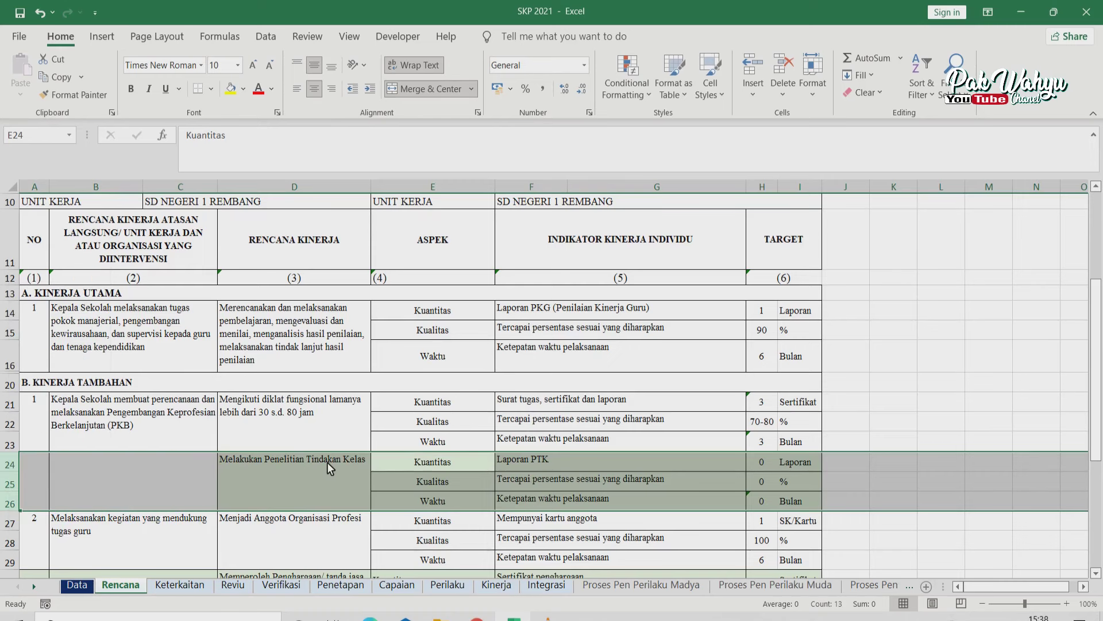
Hide rows 24 to 26, which hold the green Melakukan Penelitian Tindakan Kelas item under Kinerja Tambahan.
left_click(168, 463)
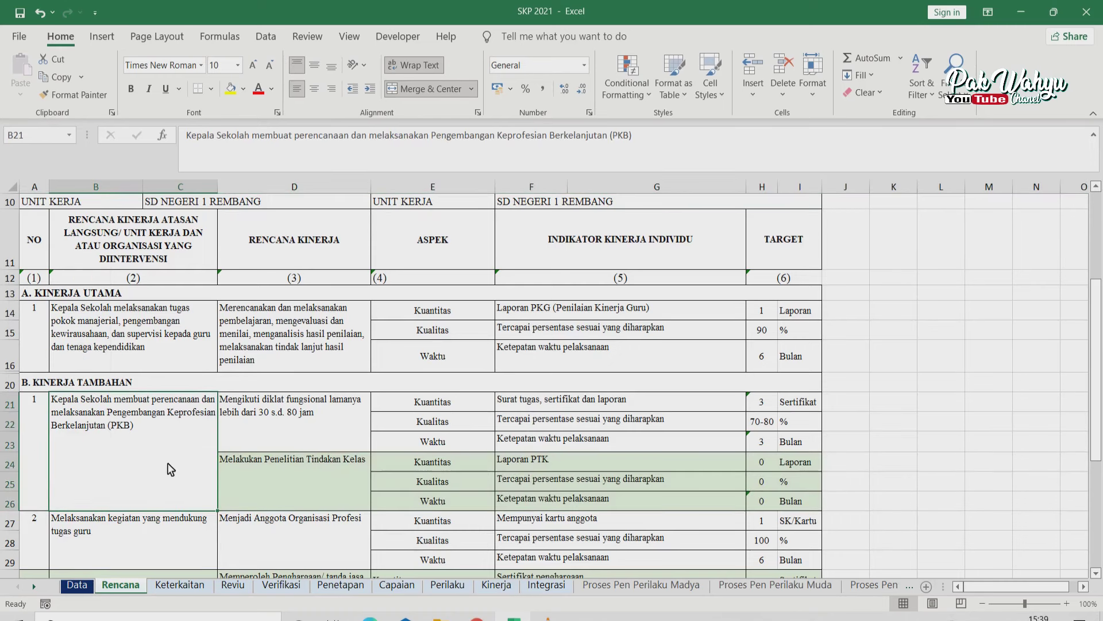
left_click_drag(238, 463, 592, 480)
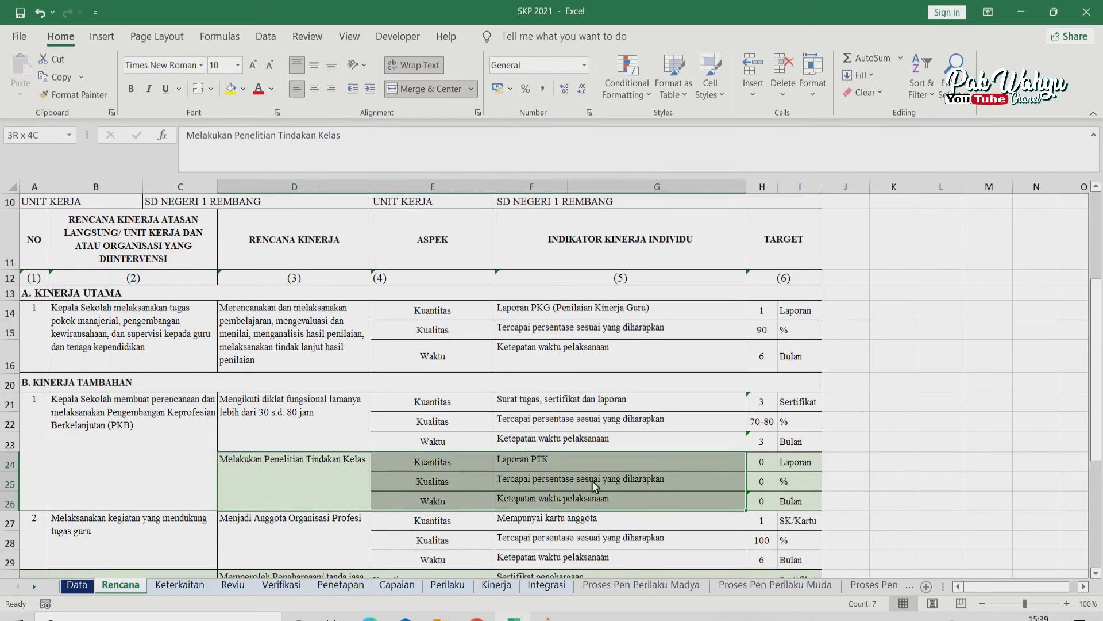
left_click_drag(711, 485, 785, 486)
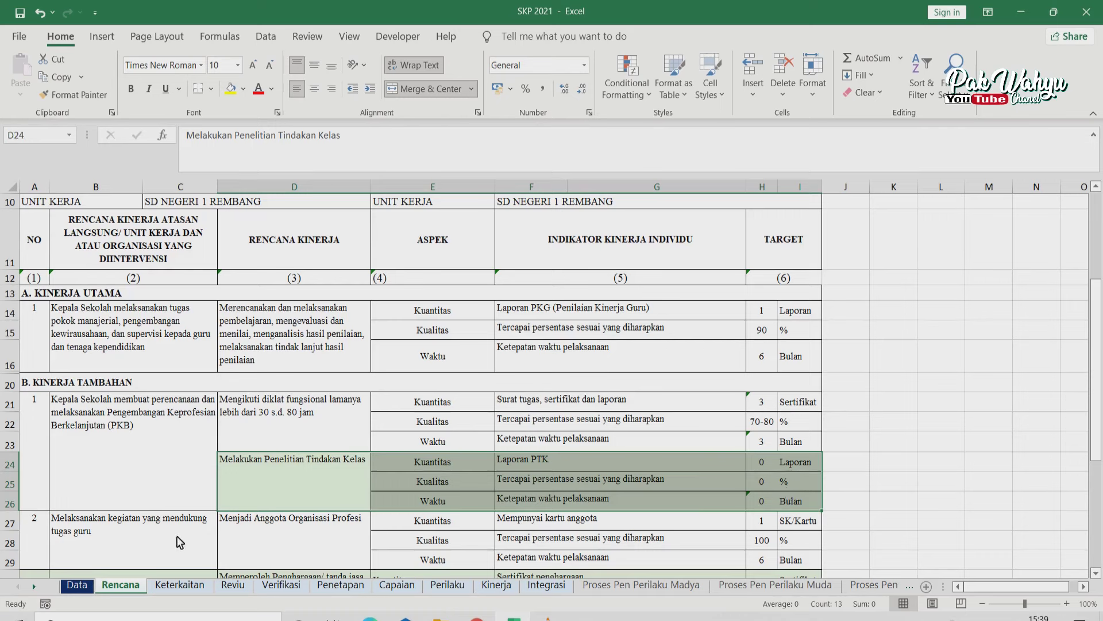
left_click(145, 498)
left_click_drag(14, 460, 23, 498)
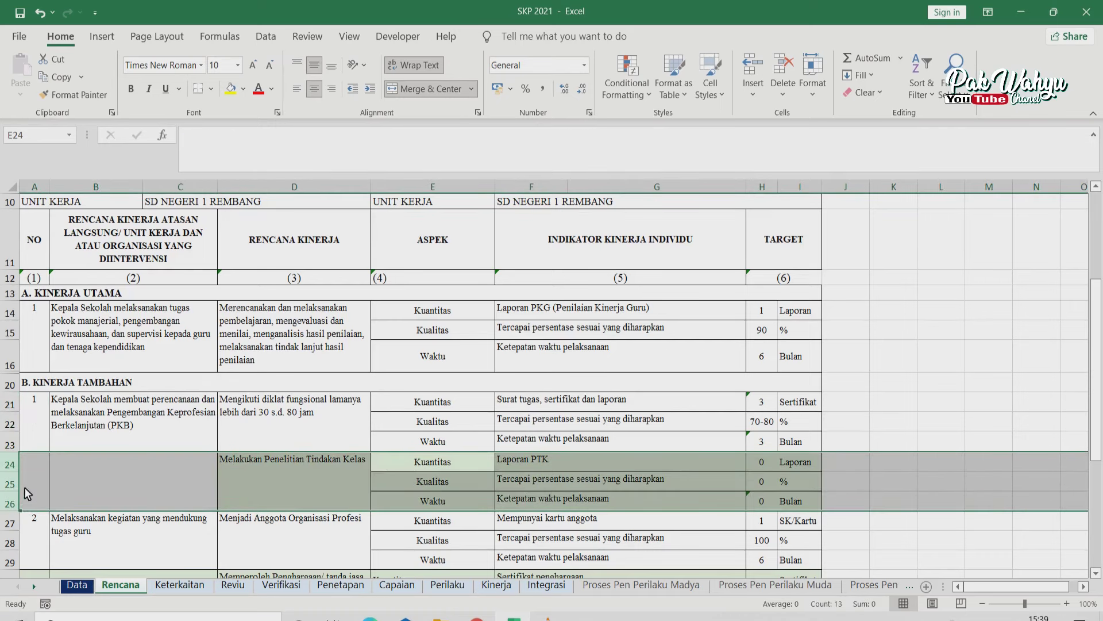
right_click(16, 484)
left_click(49, 451)
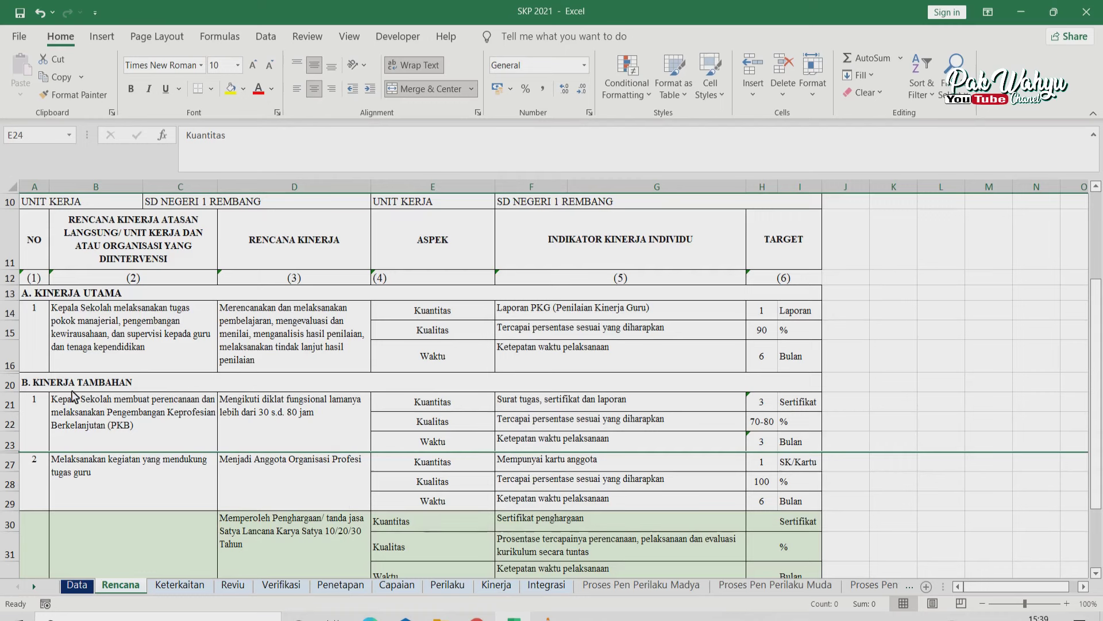
Examine the second Kinerja Tambahan item's supervisor plan, Rencana Kinerja, Kuantitas target unit, and Kualitas aspect with its indicator.
left_click(113, 487)
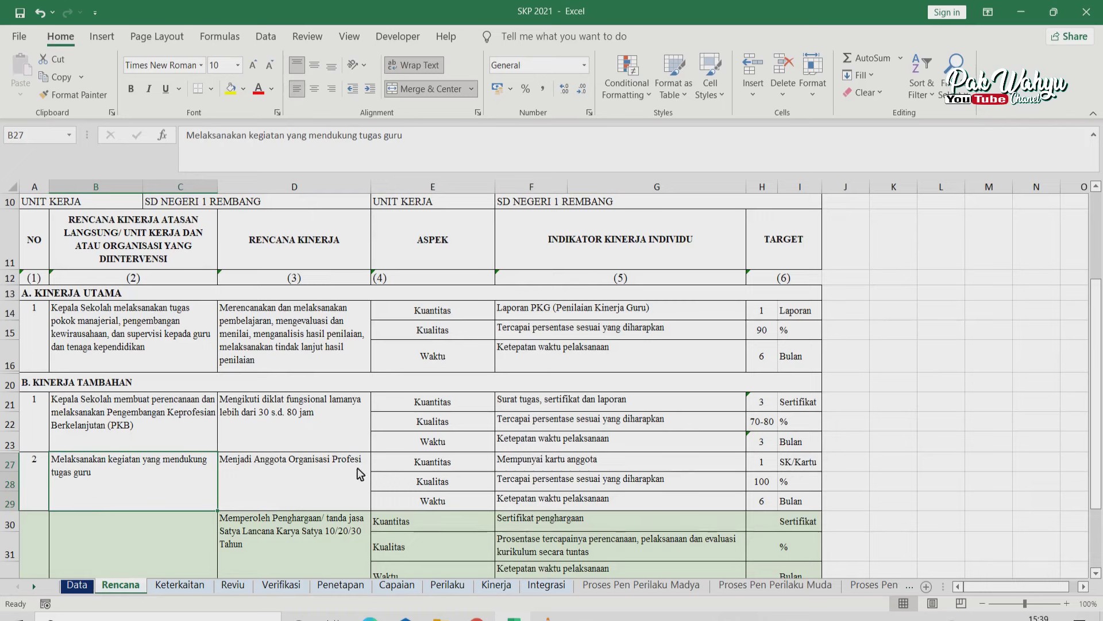
left_click(299, 470)
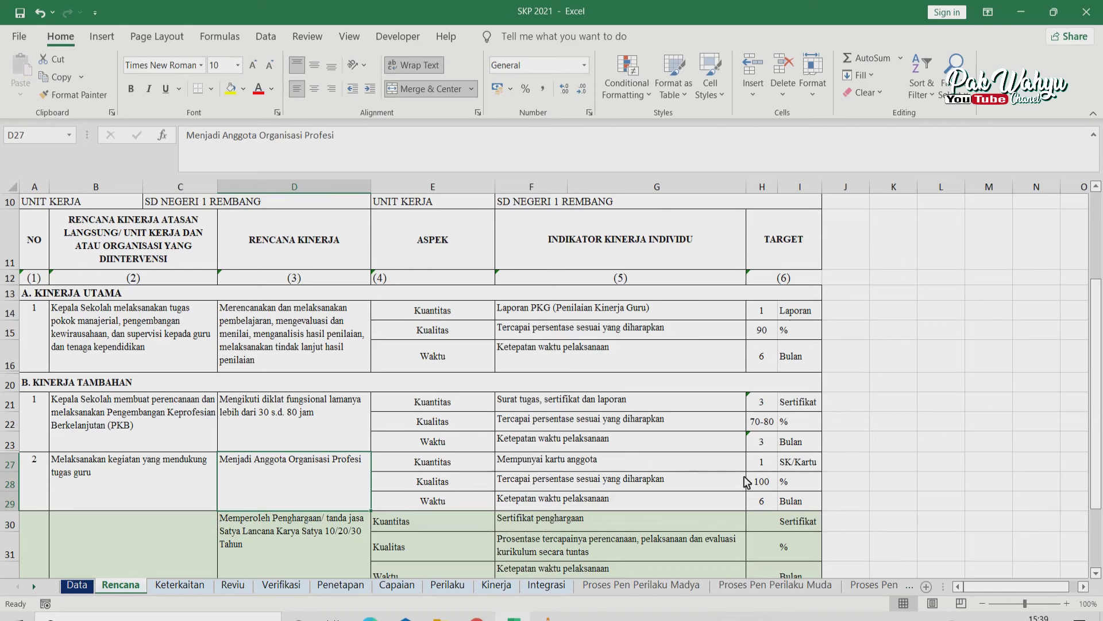
left_click(805, 461)
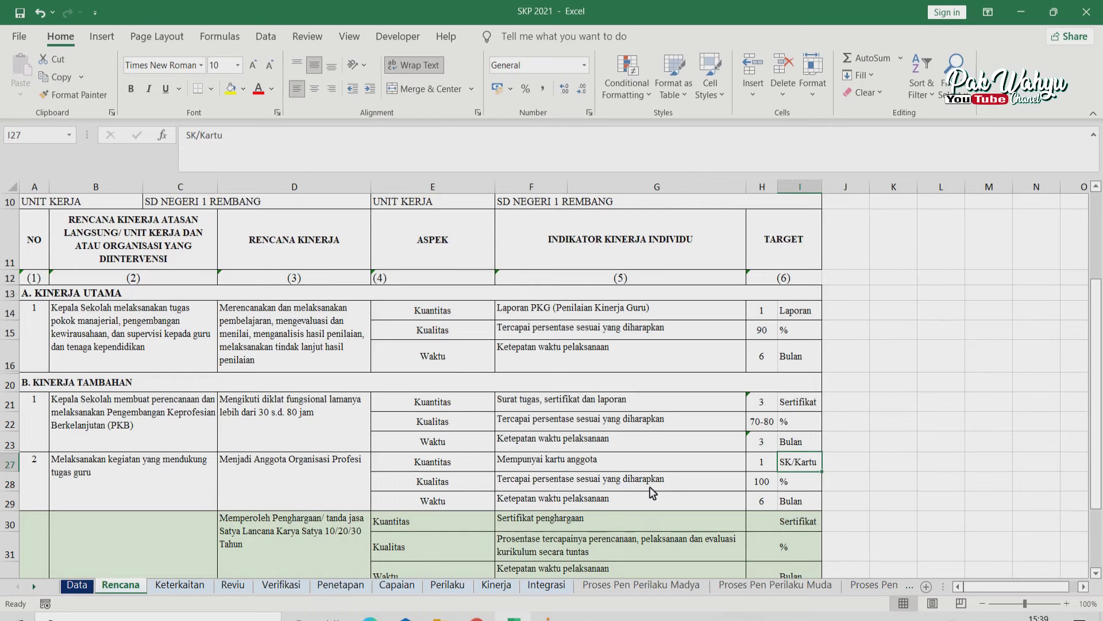
left_click(430, 486)
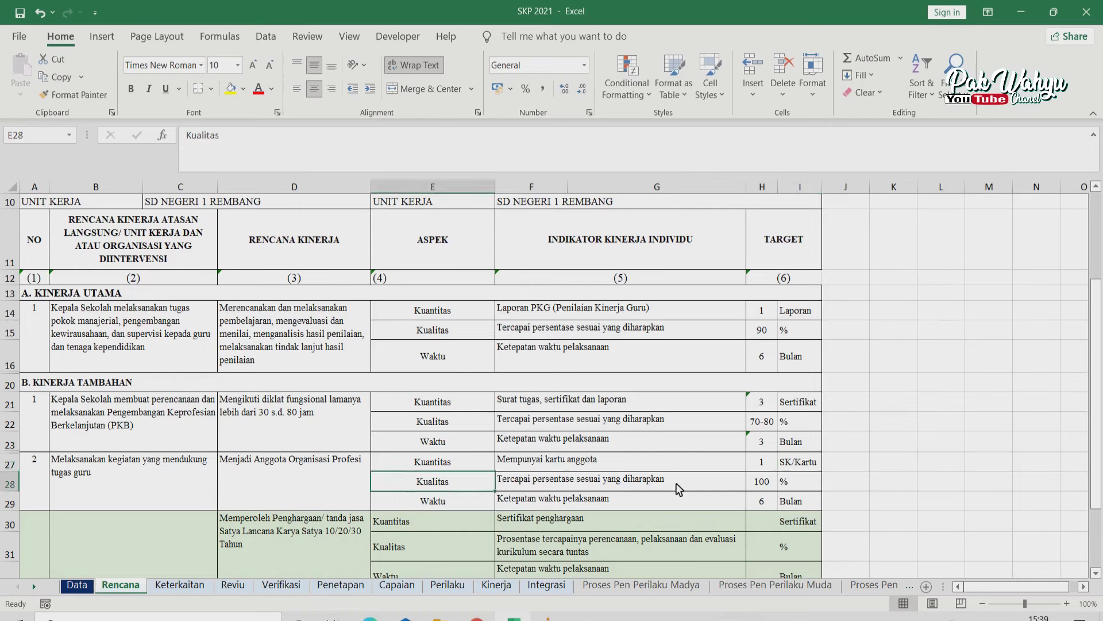
left_click(540, 485)
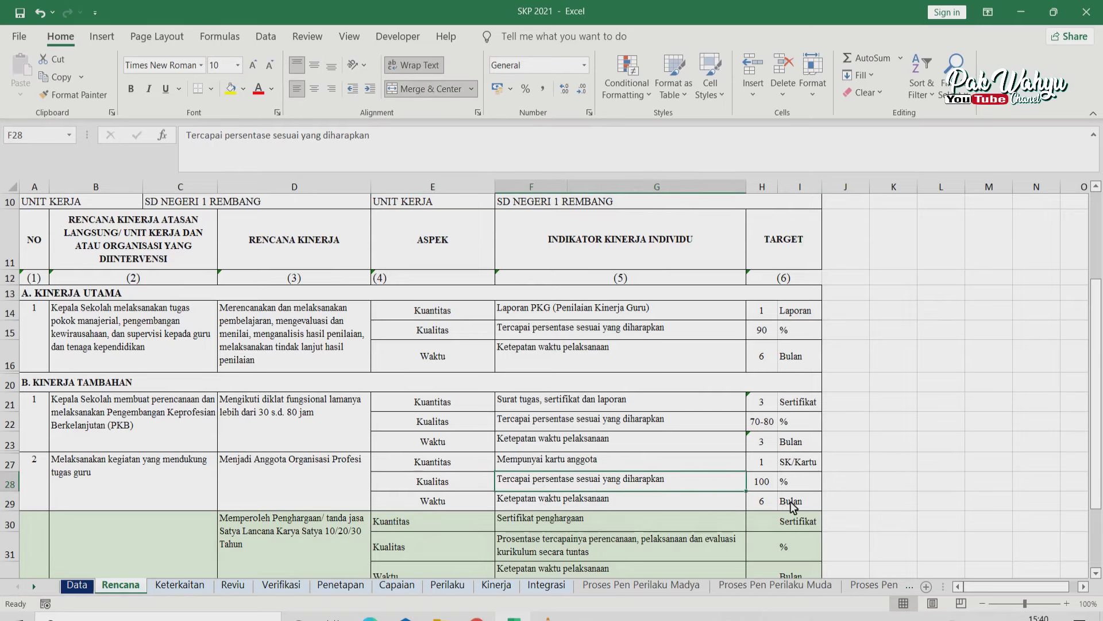
Examine the green Satya Lancana Karya Satya award block from its Rencana Kinerja across to its targets, and return to the sheet's heading.
scroll(550, 506, "down", 2)
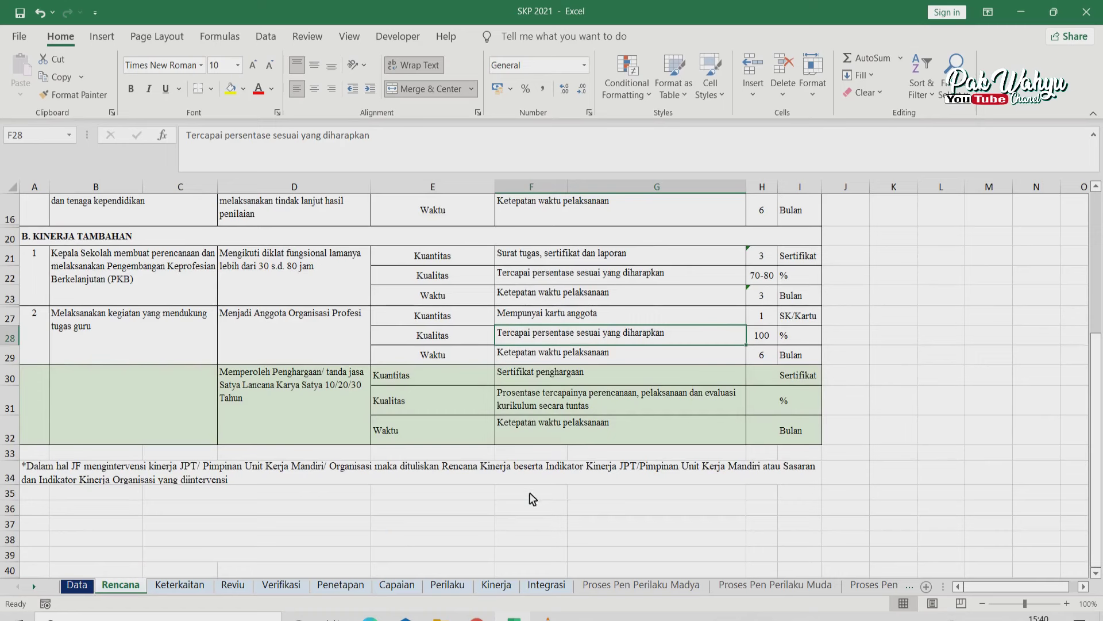
left_click_drag(257, 383, 787, 406)
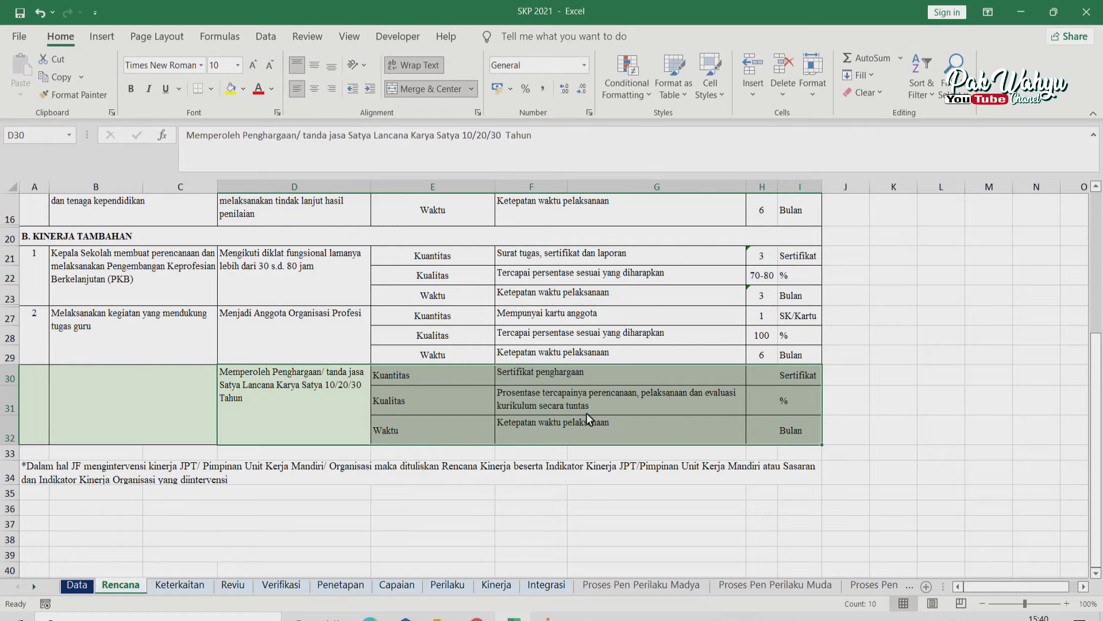
scroll(587, 414, "up", 3)
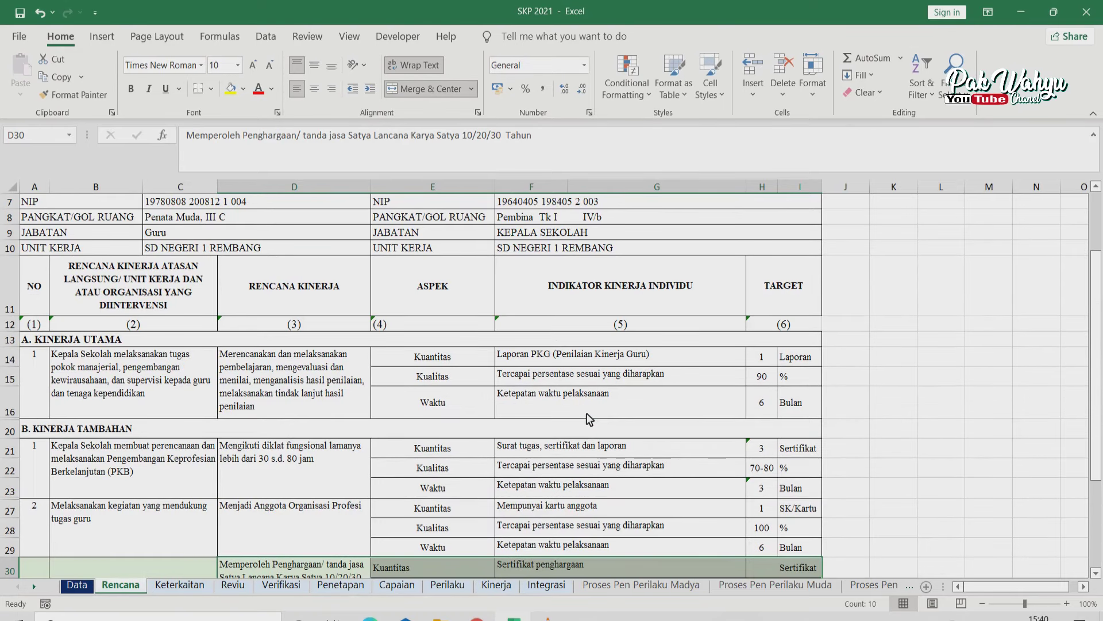
scroll(586, 412, "up", 2)
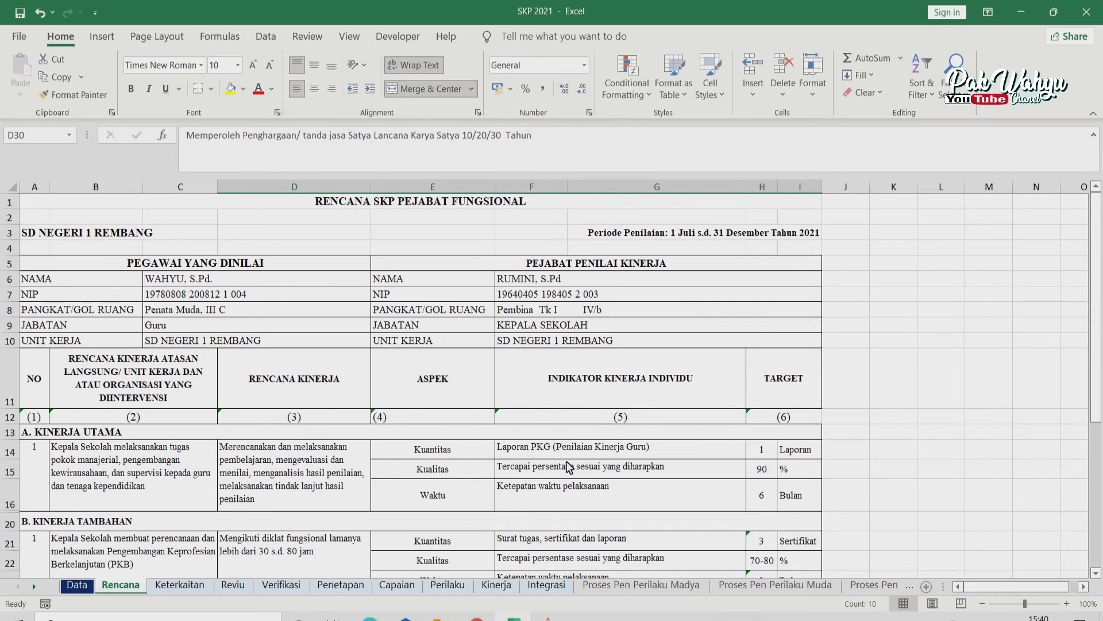
Open the Keterkaitan sheet and examine the identity blocks under Pegawai yang Dinilai and Pejabat Penilai Kinerja.
scroll(569, 466, "down", 3)
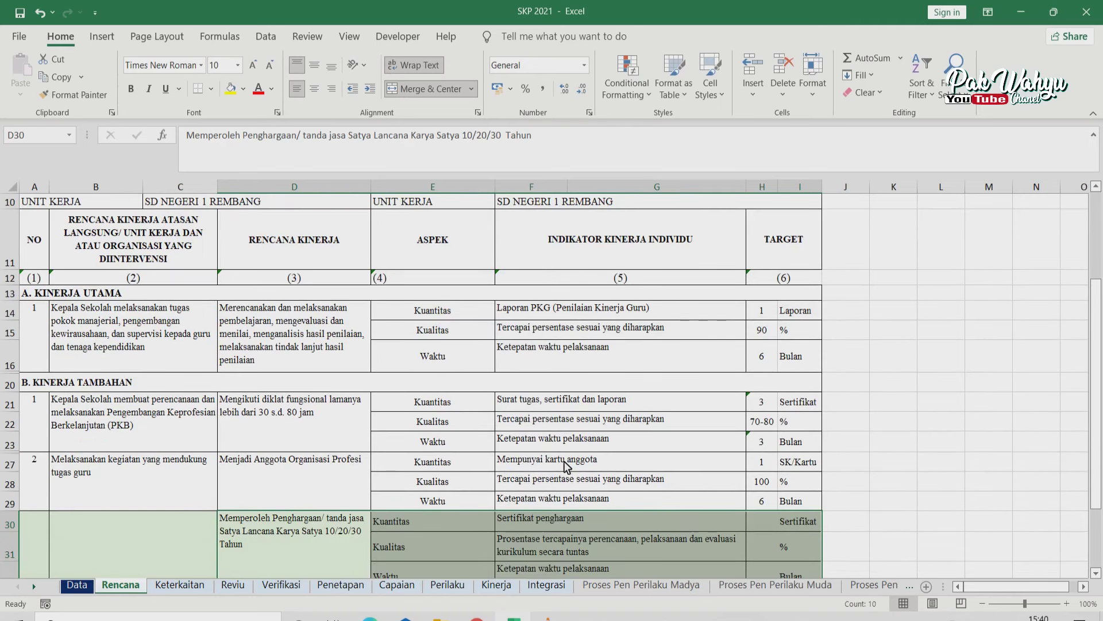
scroll(552, 467, "up", 2)
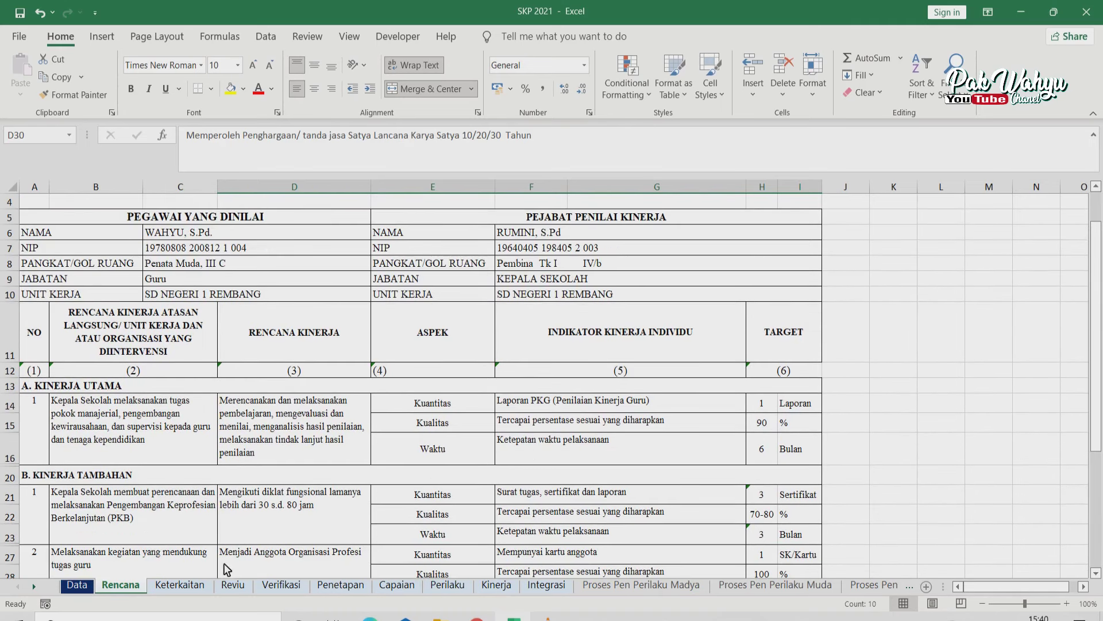
left_click(185, 589)
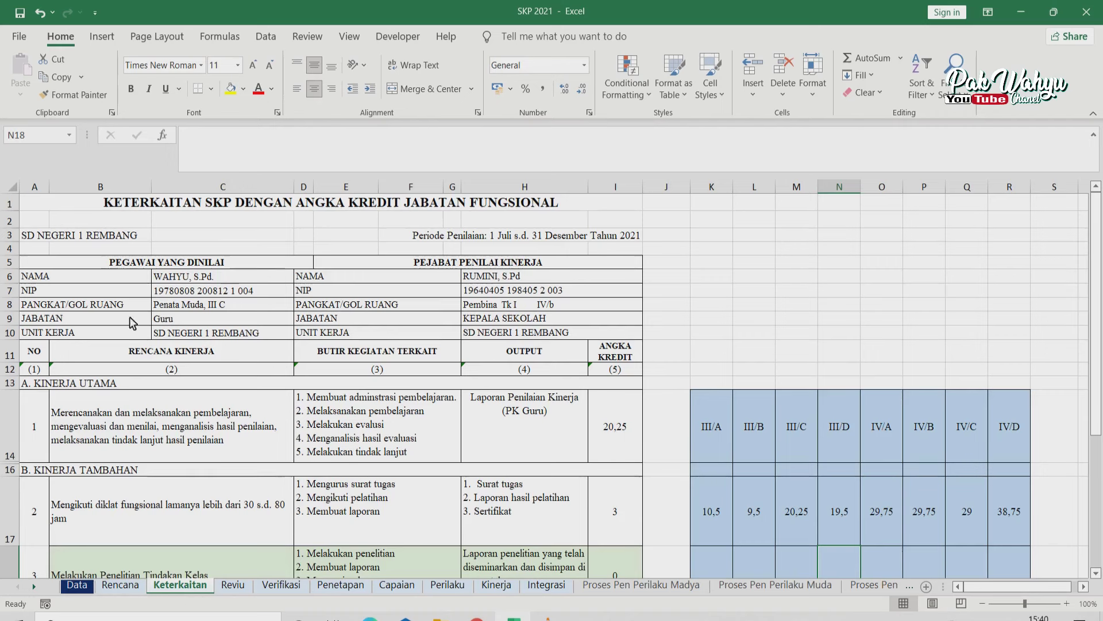
left_click(140, 280)
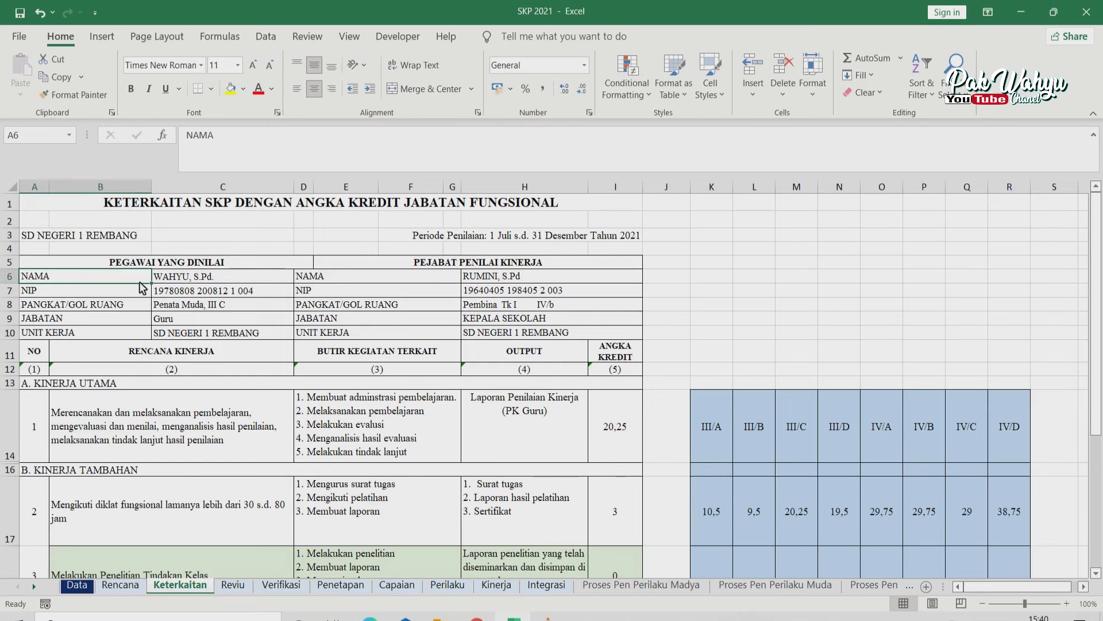
left_click_drag(140, 285, 249, 337)
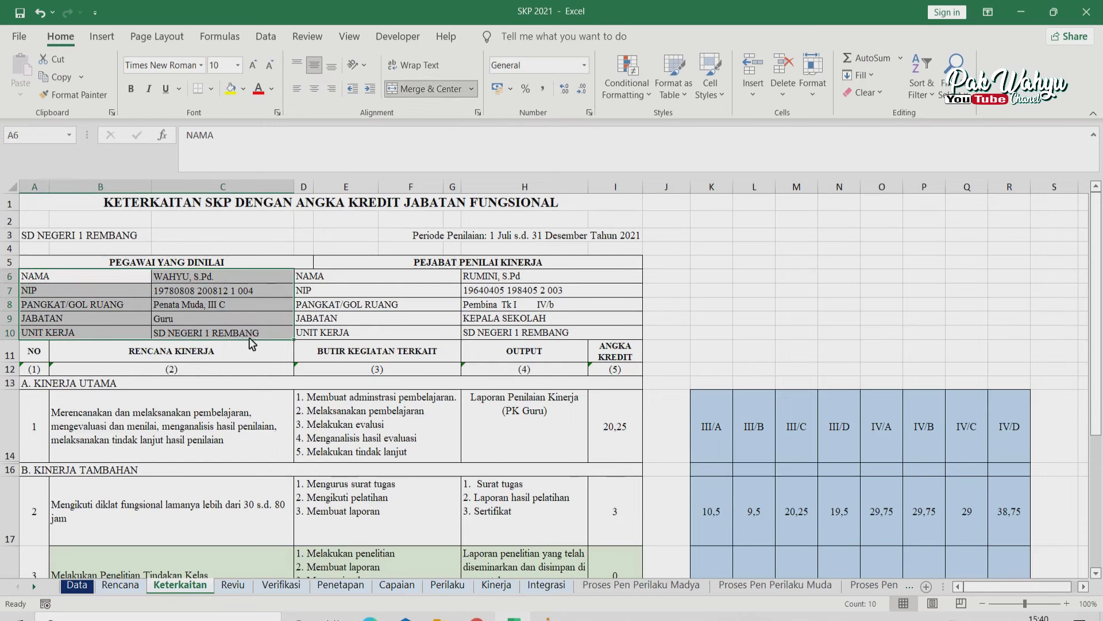
left_click_drag(331, 281, 604, 340)
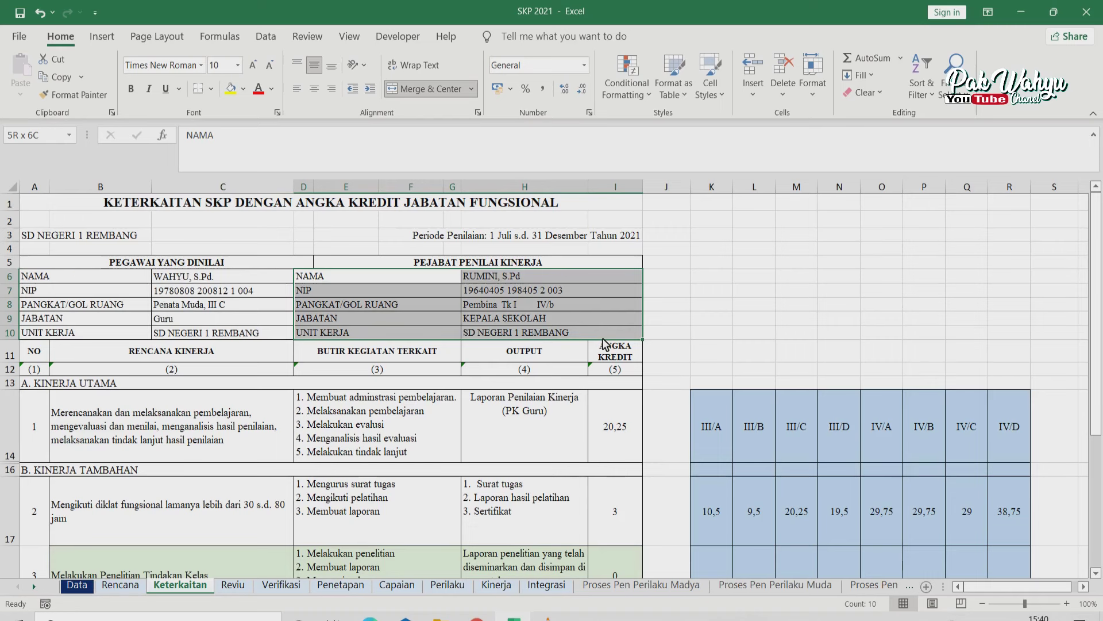
left_click_drag(604, 341, 604, 340)
Examine the Keterkaitan table's column headings: Rencana Kinerja, Butir Kegiatan Terkait, Output and Angka Kredit.
scroll(193, 438, "down", 1)
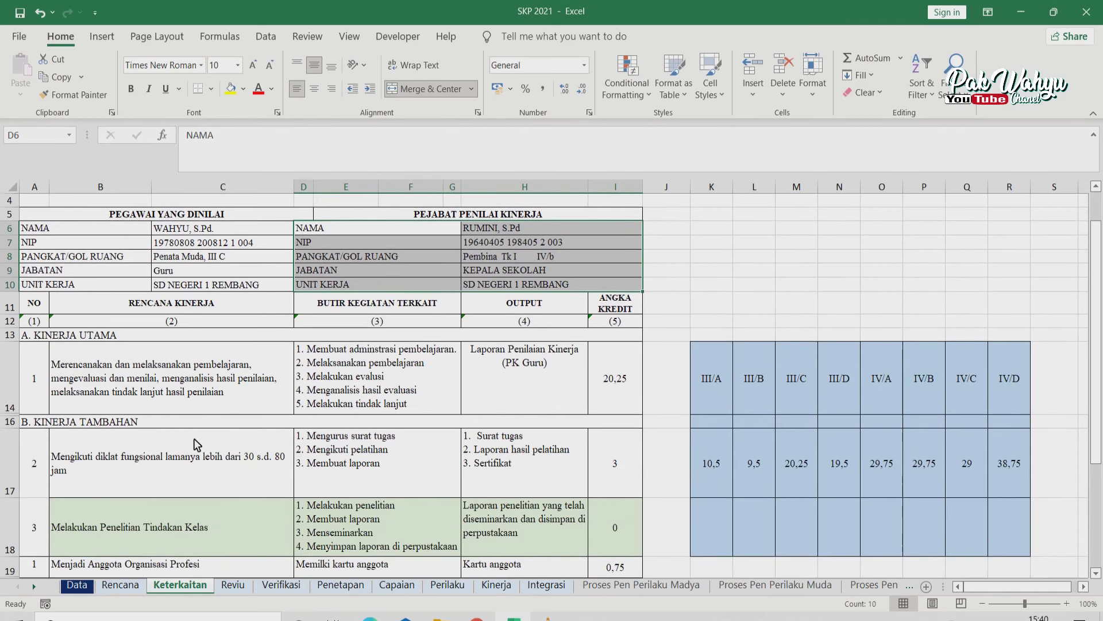
left_click(173, 299)
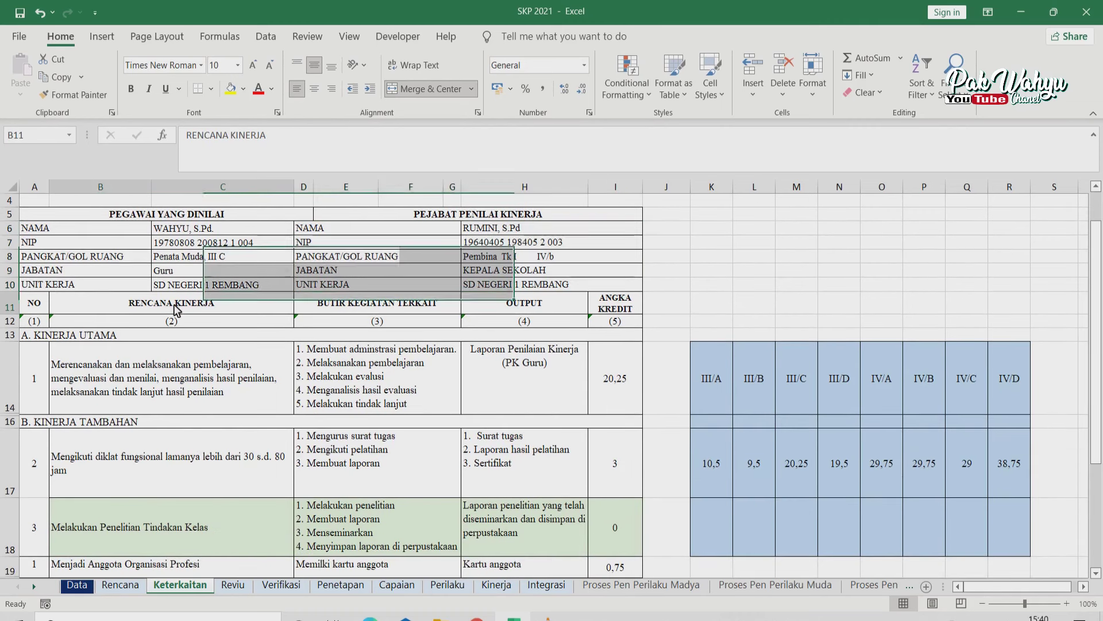
left_click(358, 311)
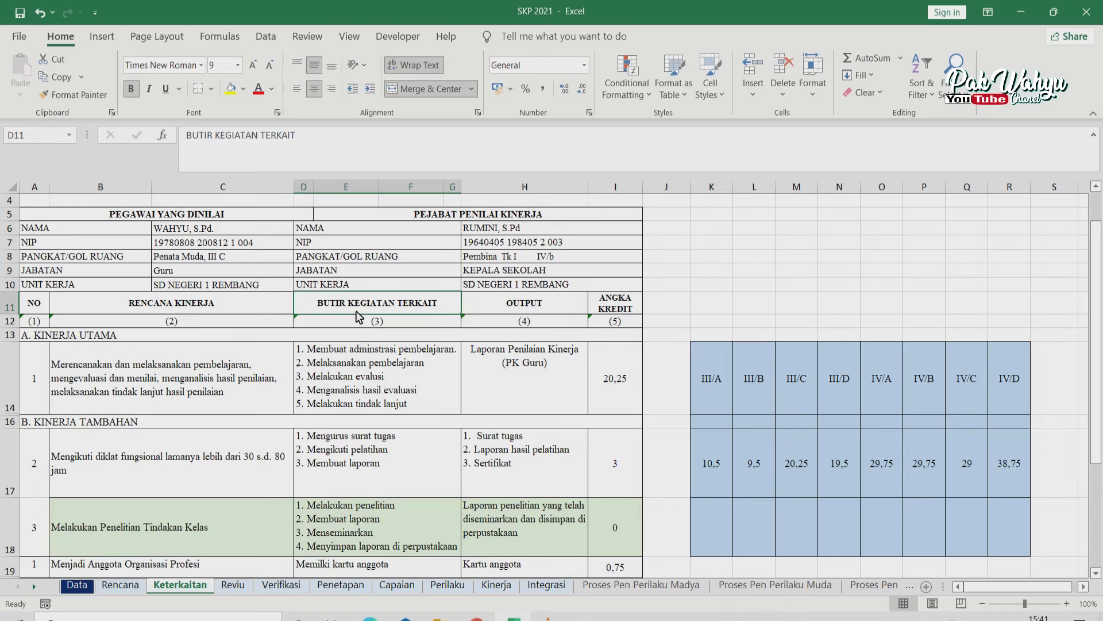
left_click(516, 309)
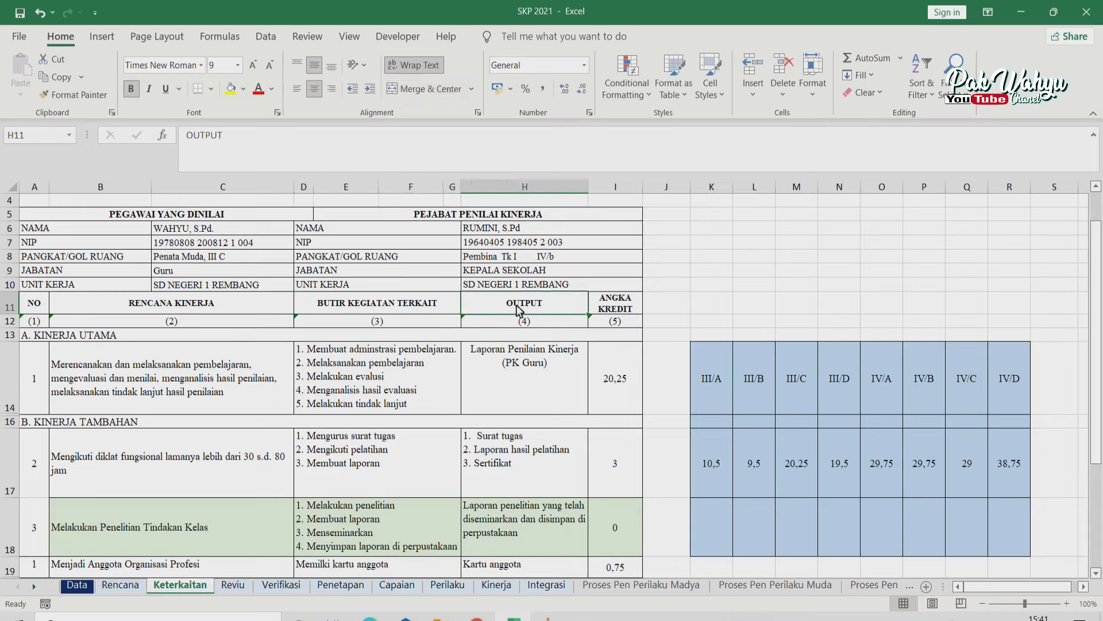
left_click(619, 304)
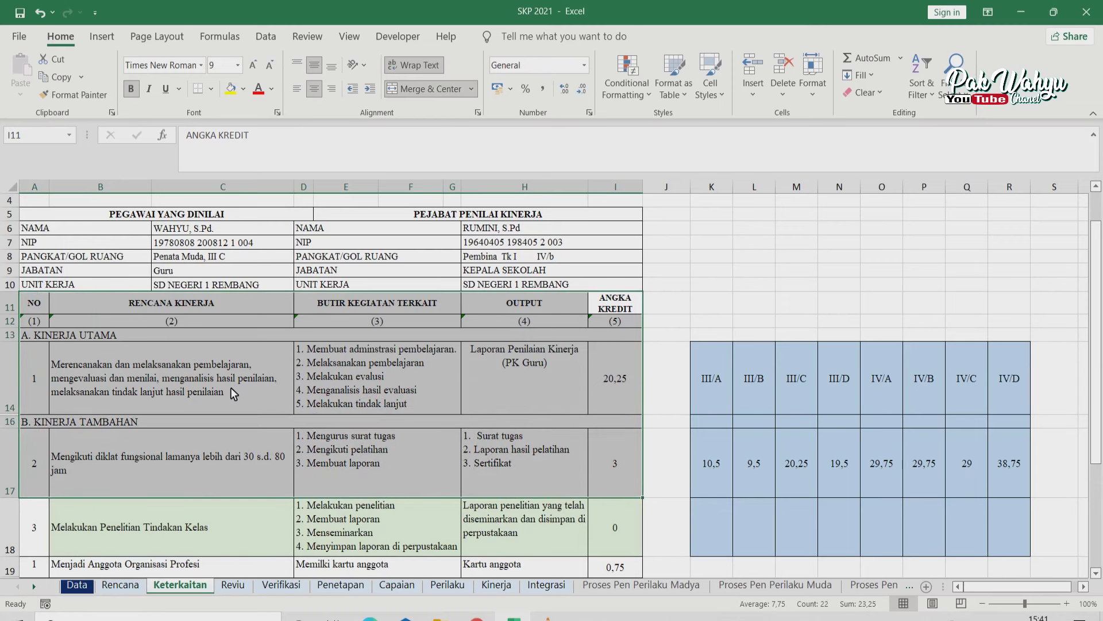
Compare the Kinerja Utama item's Rencana Kinerja on Keterkaitan with its source cell D14 on the Rencana sheet, and return to Keterkaitan.
left_click(230, 388)
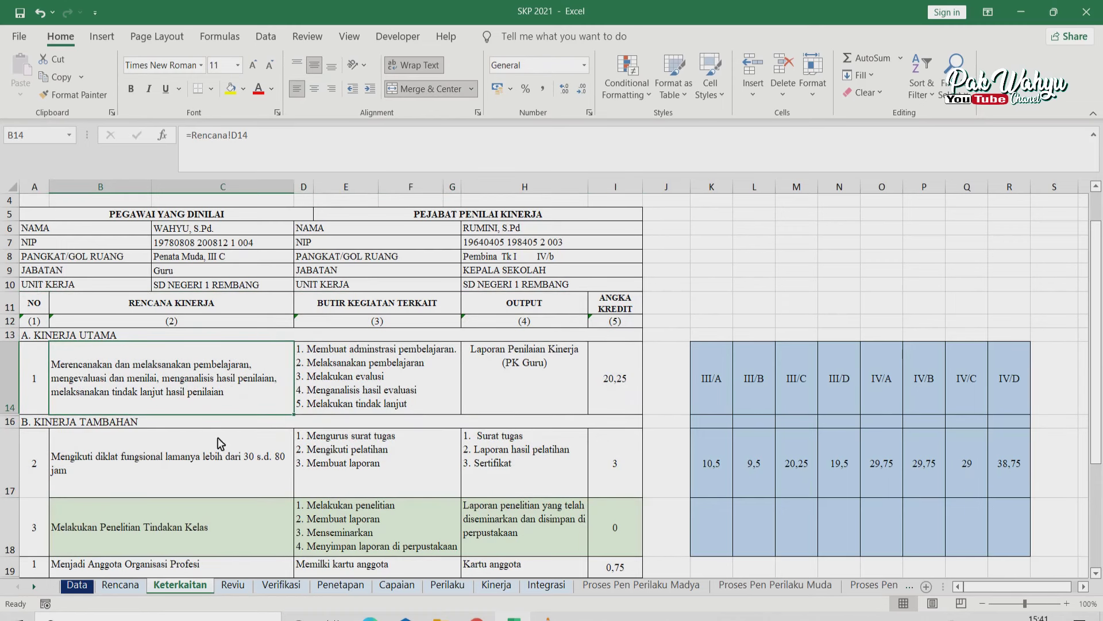
left_click(121, 585)
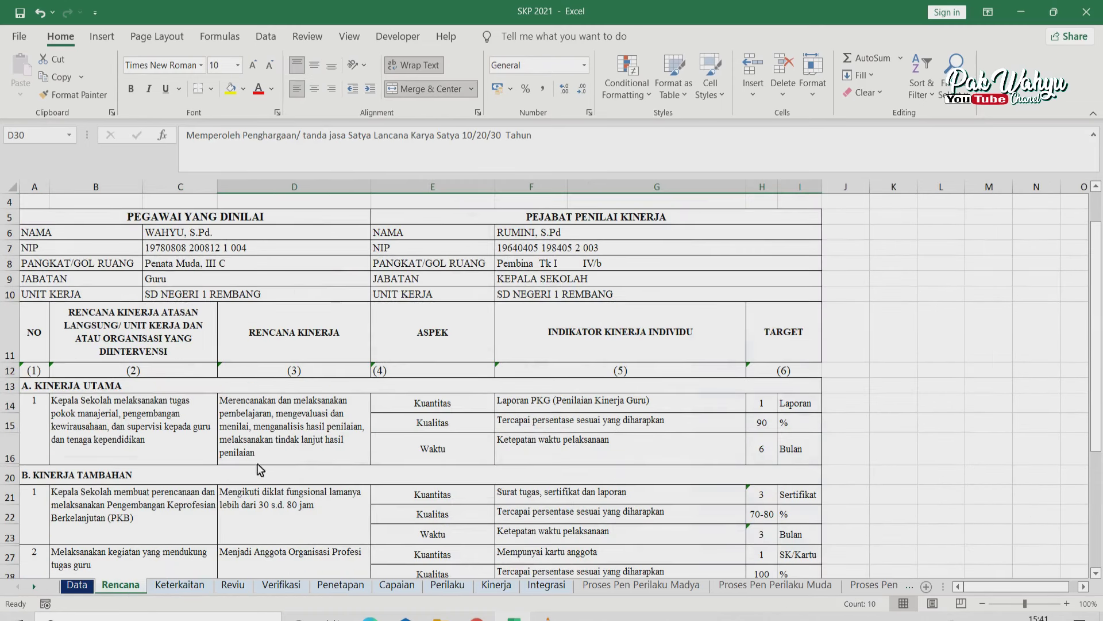
left_click(274, 430)
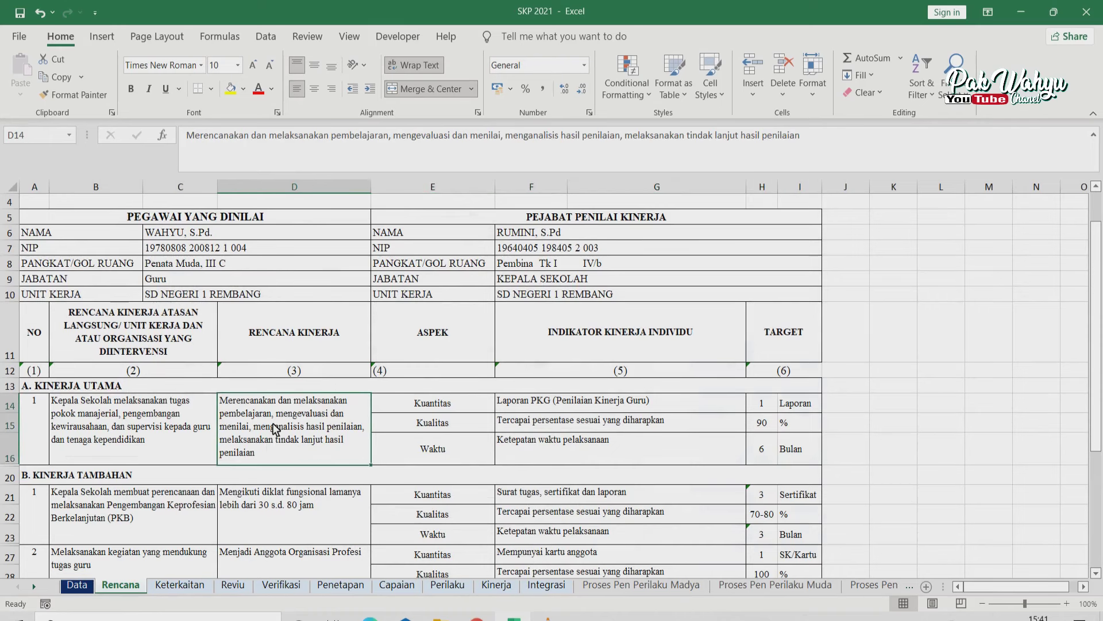
left_click(181, 585)
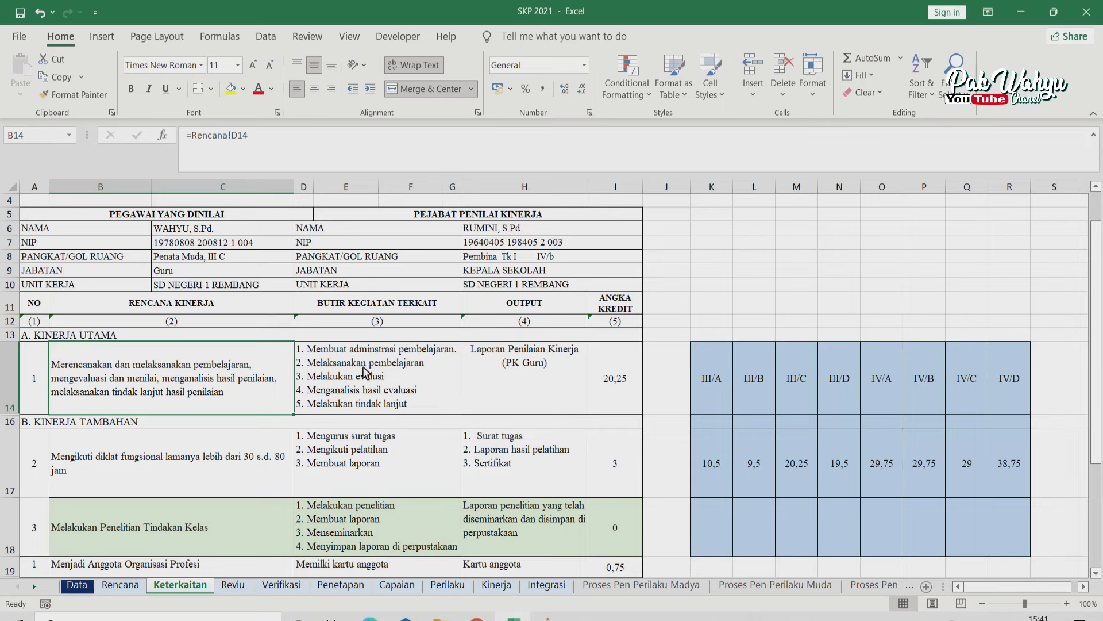
Examine the Kinerja Utama item's Butir Kegiatan Terkait list in cell D14 and its Output.
left_click(331, 360)
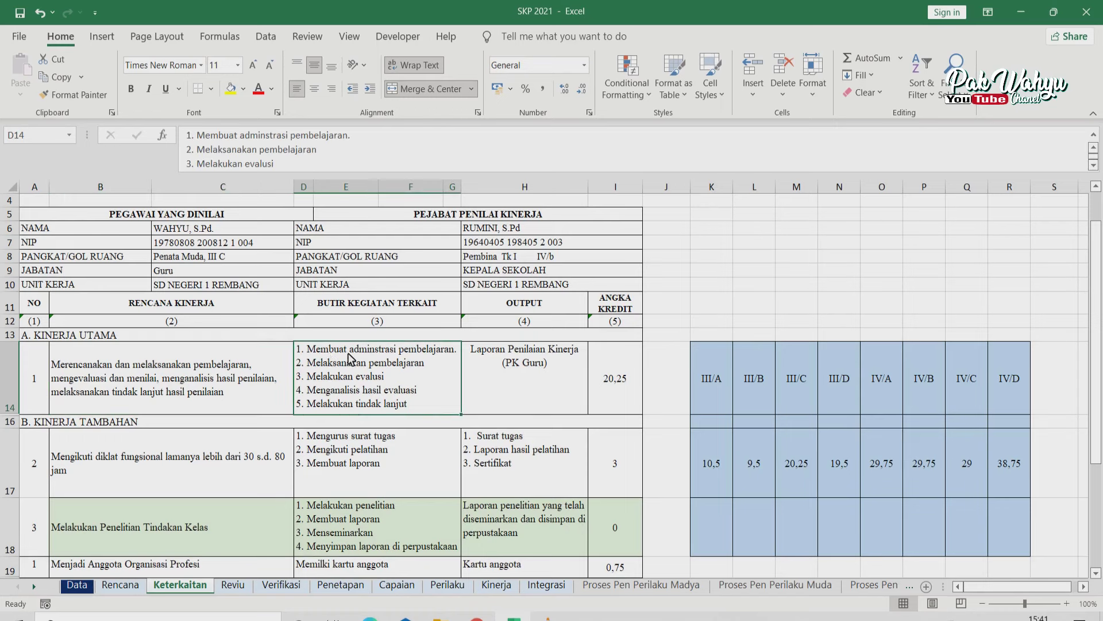
key("alt+h")
key("a")
key("t")
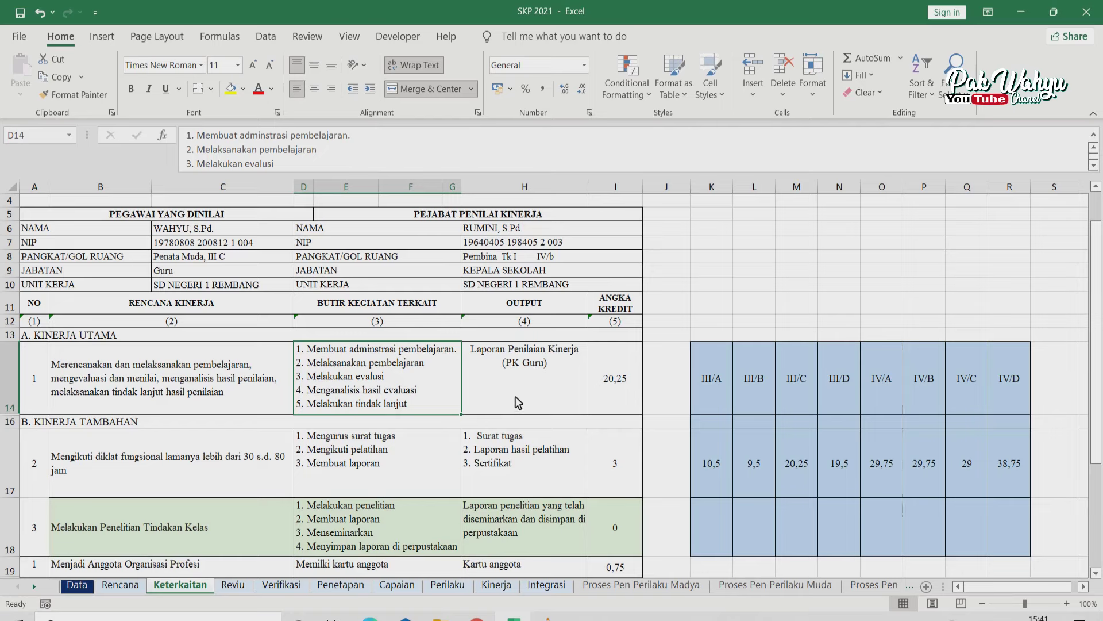
Trace the Kinerja Utama item's Angka Kredit to the employee's rank and the III/C value in the blue credit table.
left_click(622, 379)
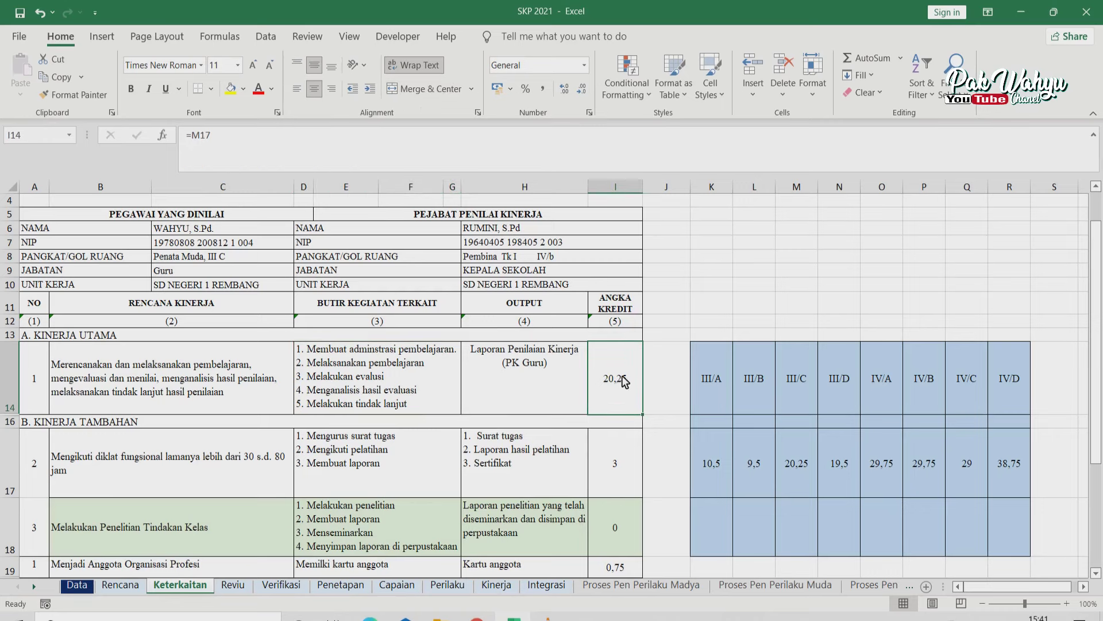
left_click(210, 257)
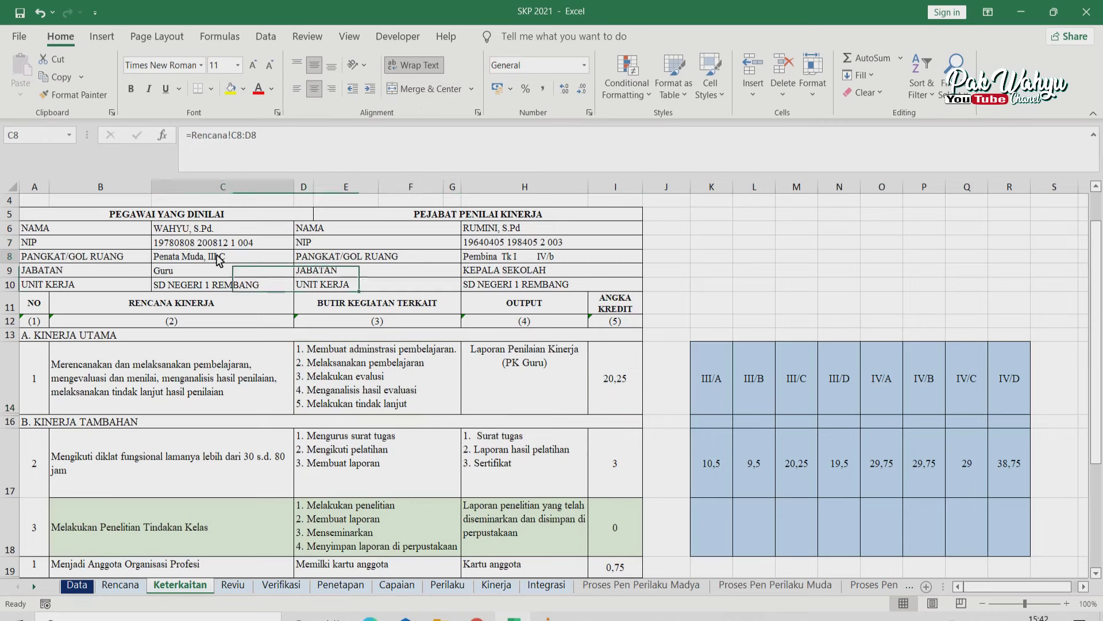
left_click(614, 380)
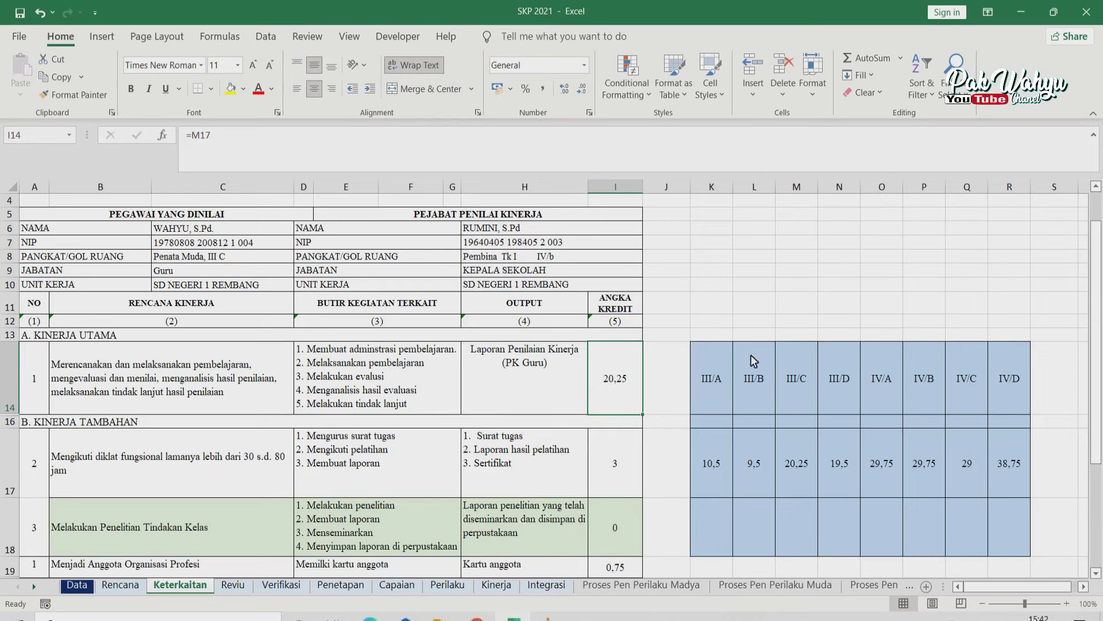
left_click(804, 469)
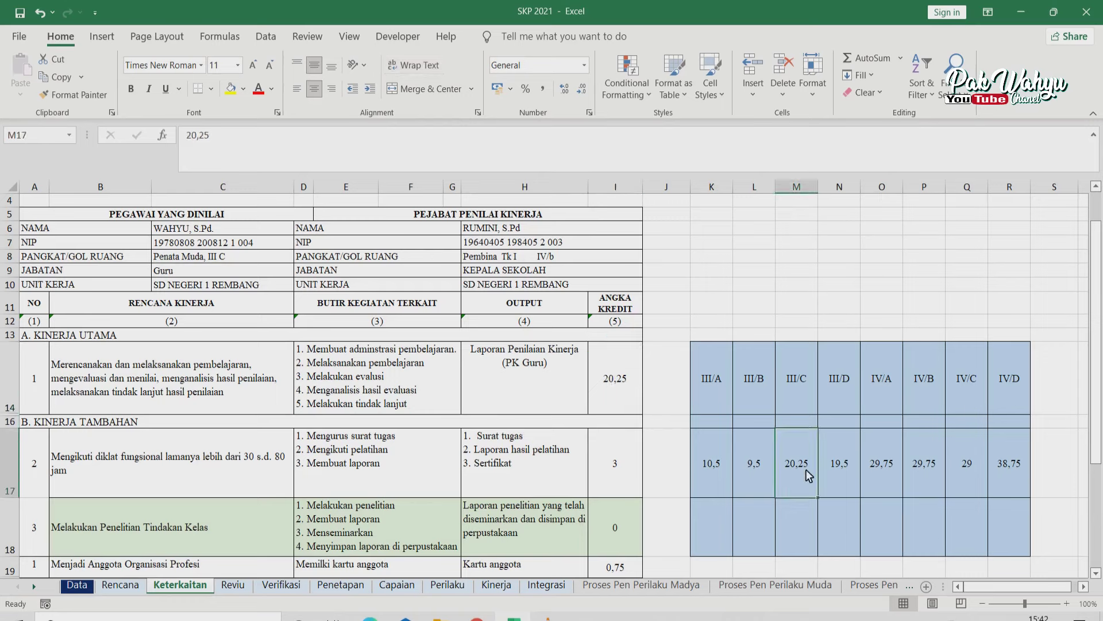
left_click(618, 390)
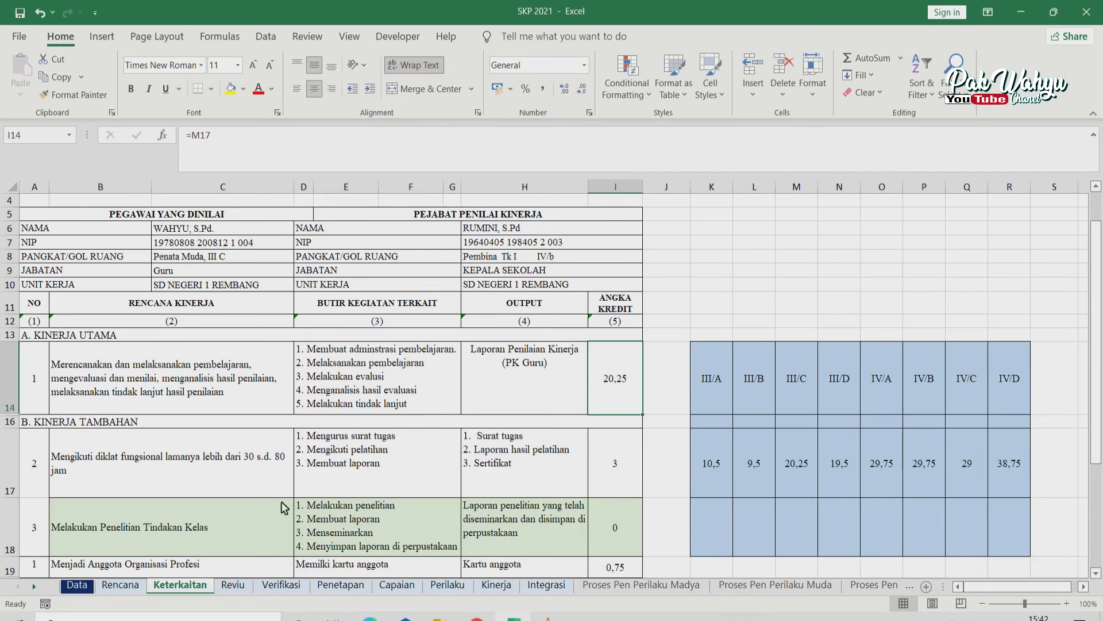
Compare the diklat fungsional item under Kinerja Tambahan with its source cell D21 on the Rencana sheet, and return to Keterkaitan.
scroll(212, 480, "down", 1)
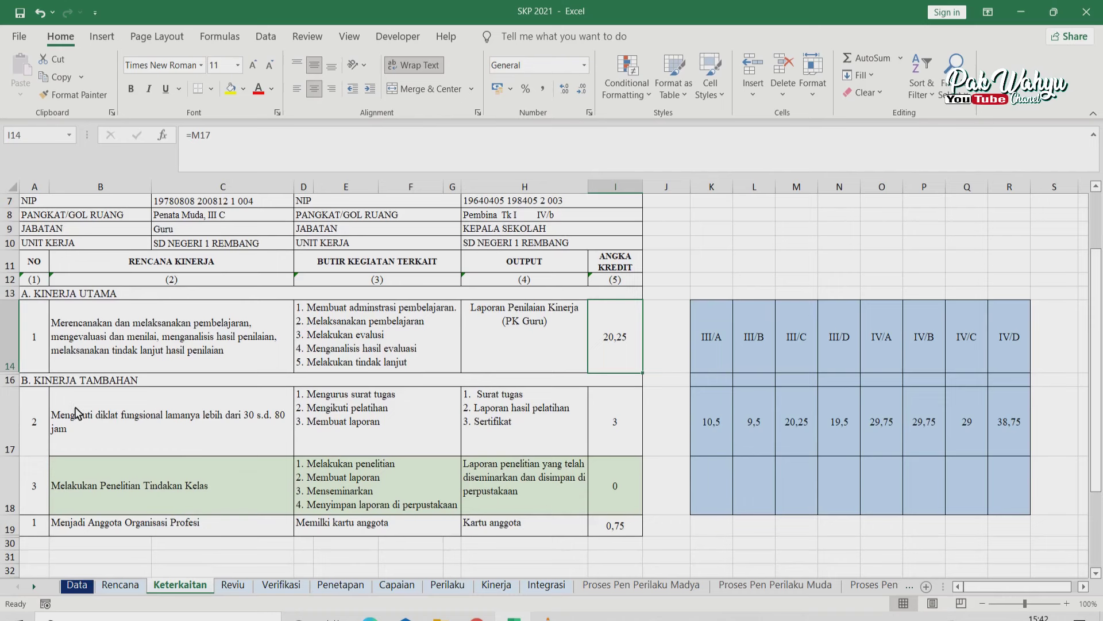
left_click(100, 418)
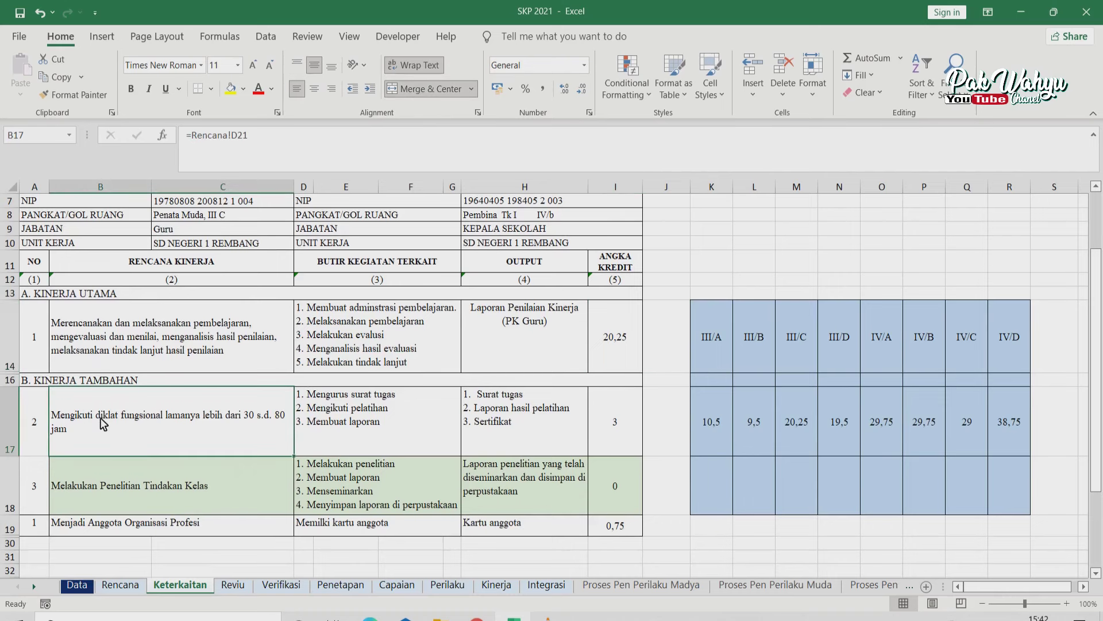
left_click(120, 585)
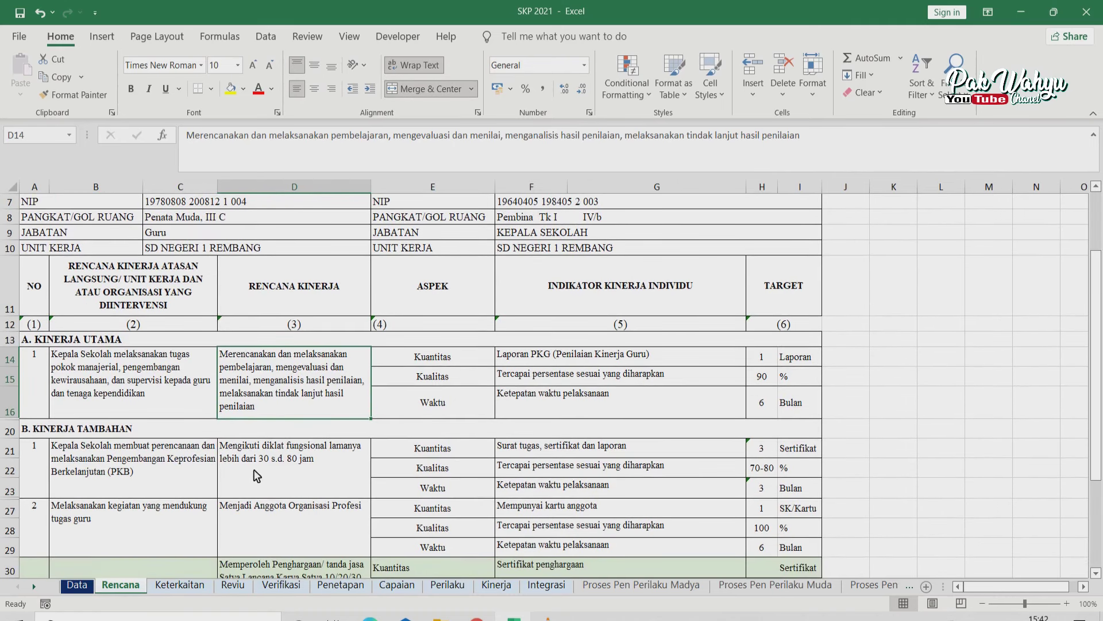
left_click(257, 464)
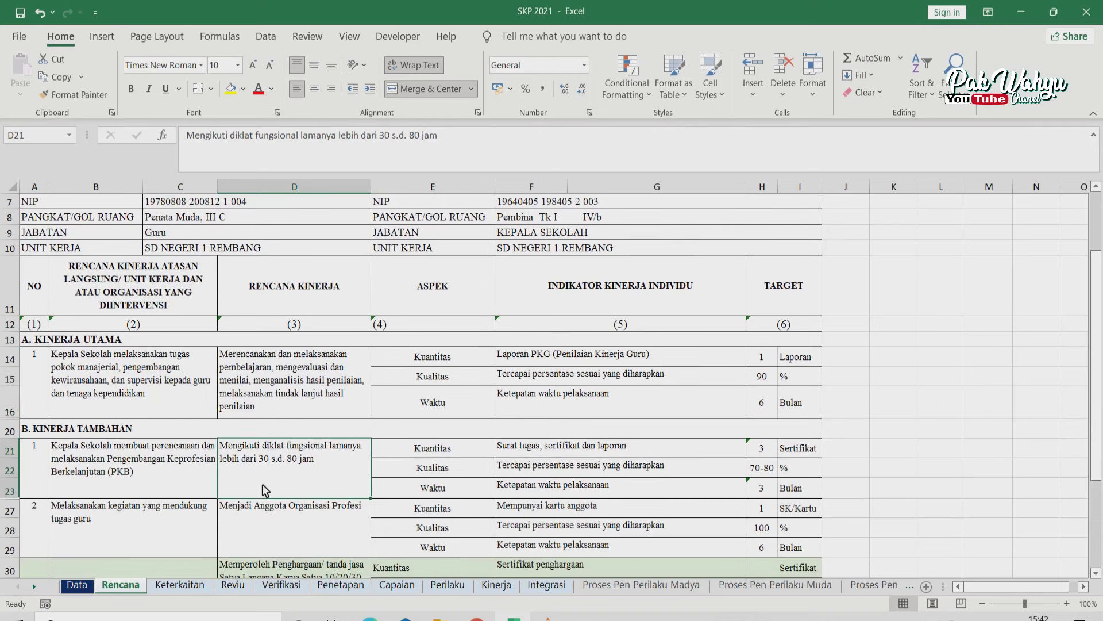
left_click(181, 586)
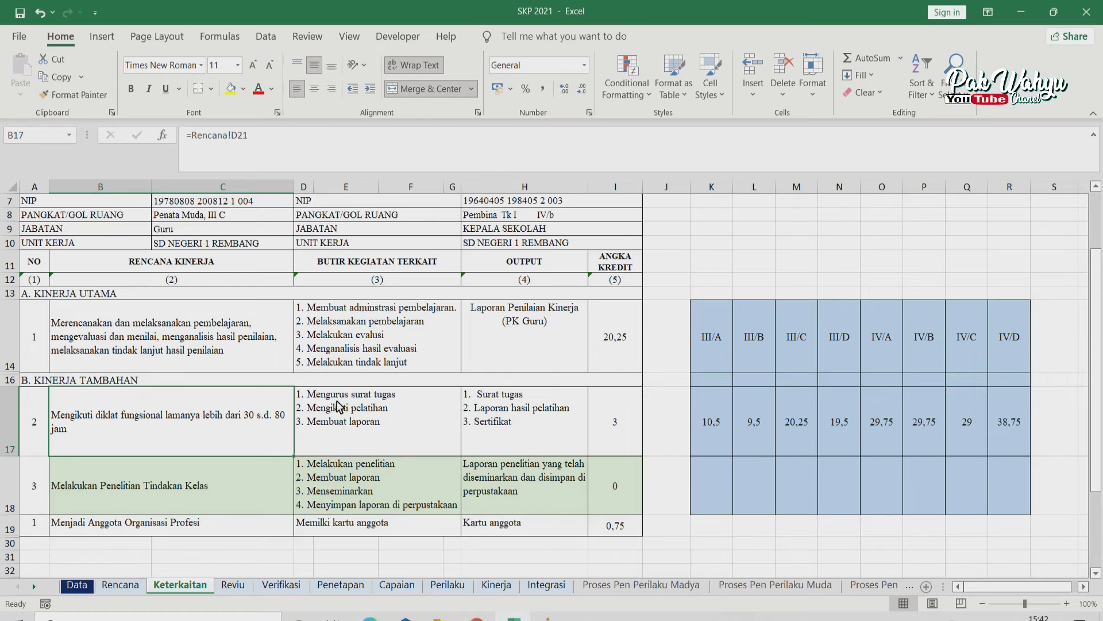
Examine the diklat fungsional item's Butir Kegiatan Terkait, Output and the Angka Kredit formula.
left_click(342, 421)
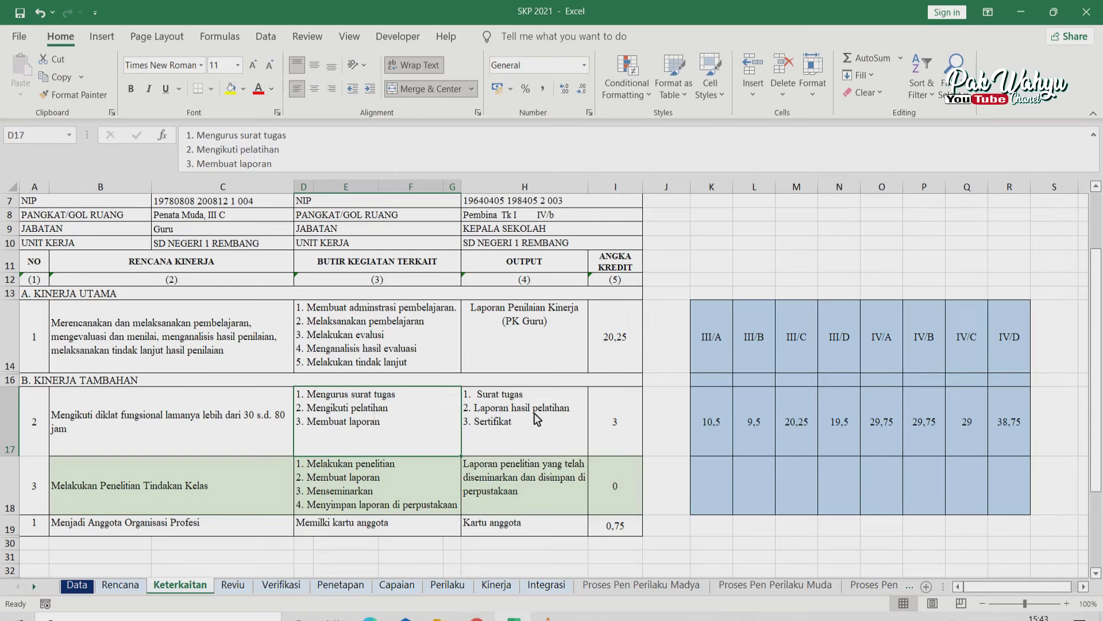
left_click(506, 421)
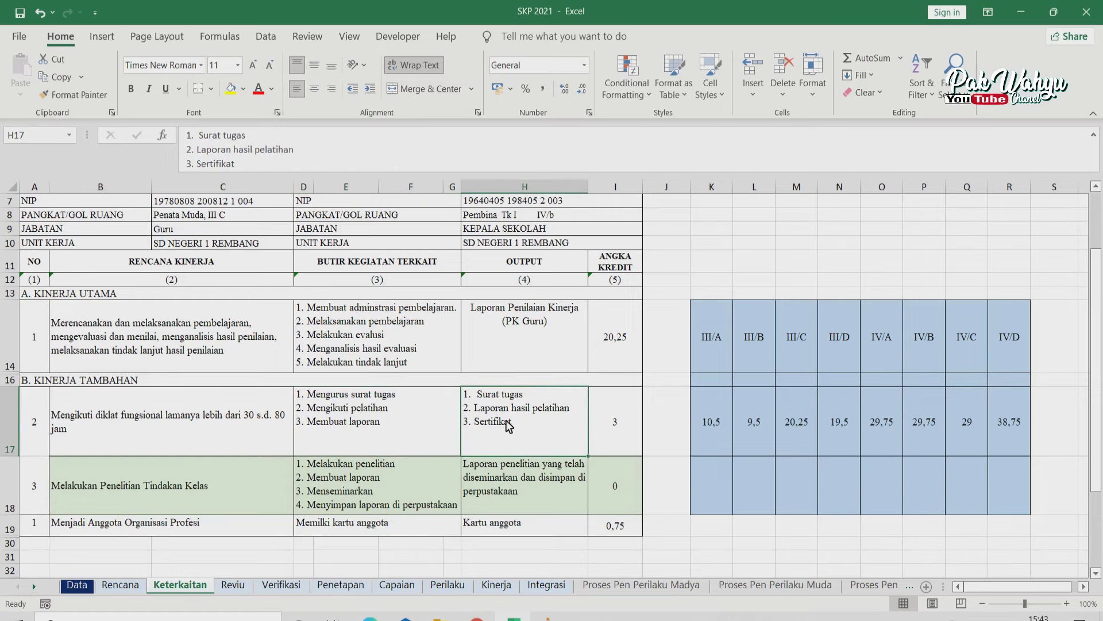
left_click(619, 426)
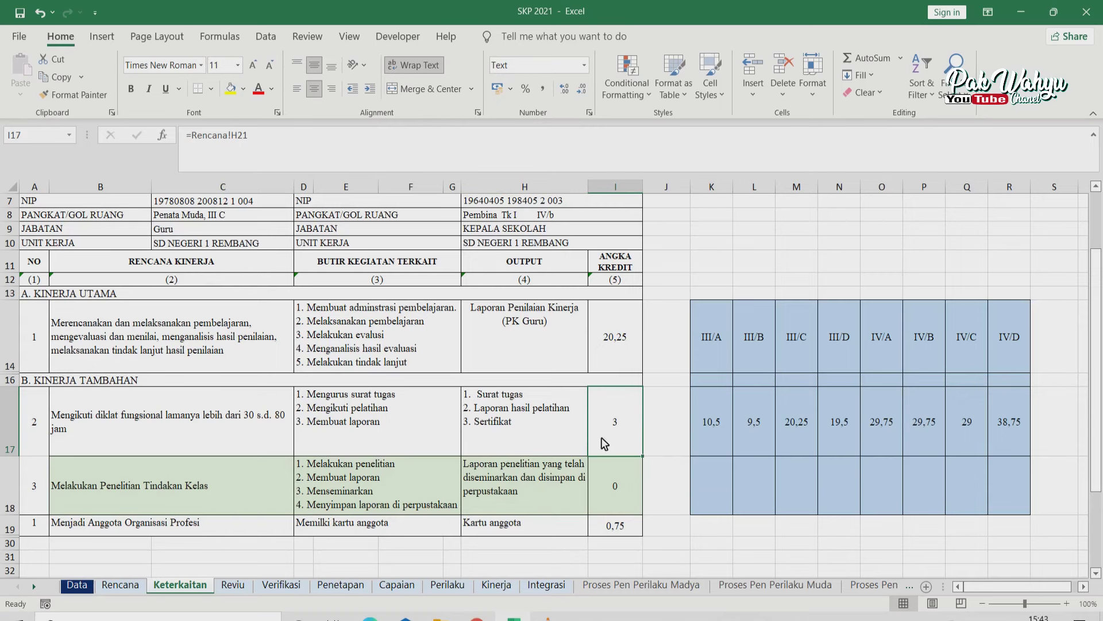
Examine the Melakukan Penelitian Tindakan Kelas item in row 18, including its Butir Kegiatan Terkait and Output.
scroll(324, 490, "down", 1)
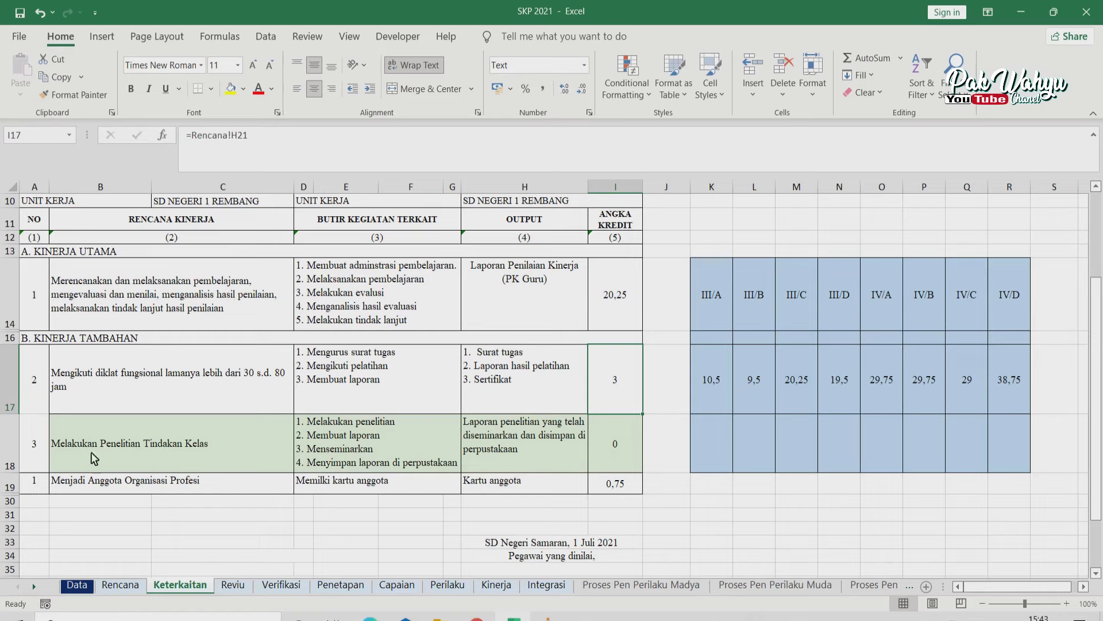
left_click(65, 438)
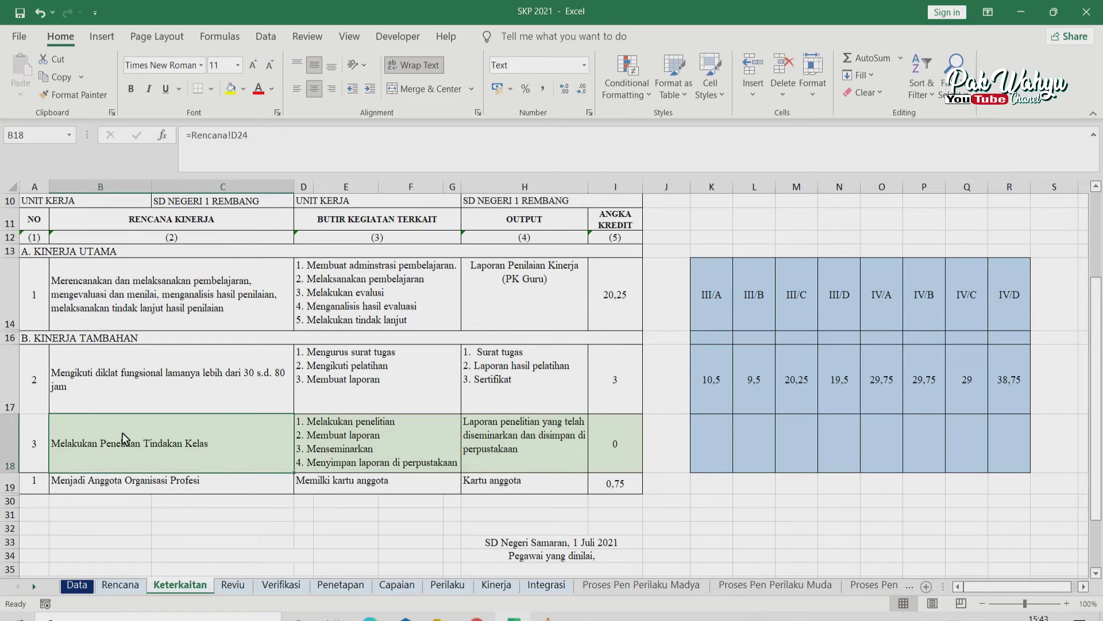
left_click_drag(122, 432, 332, 439)
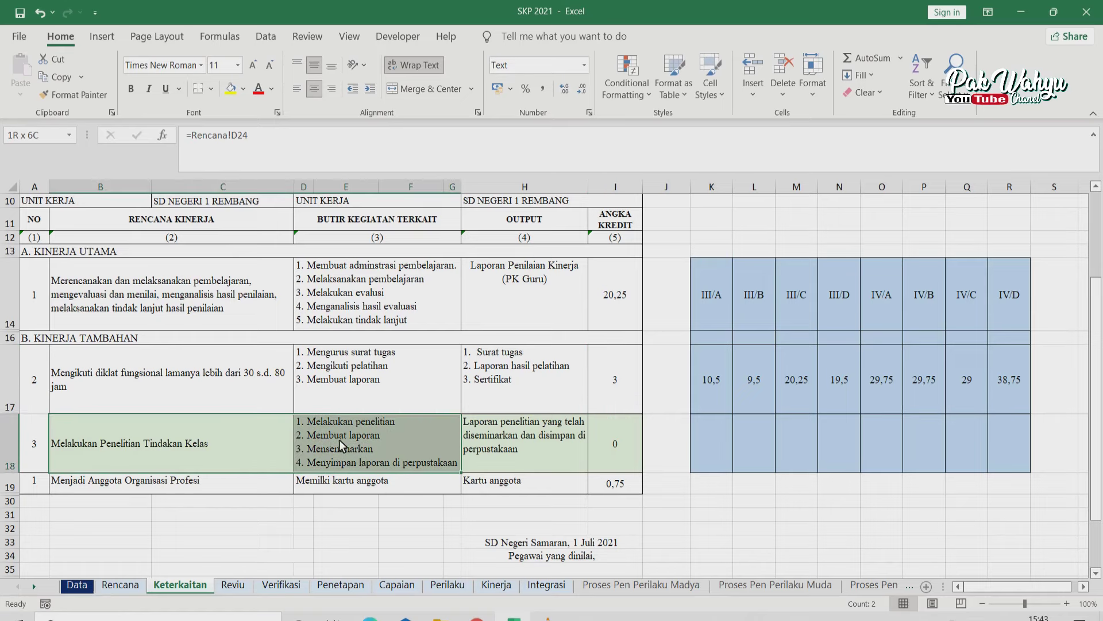
left_click_drag(445, 439, 522, 440)
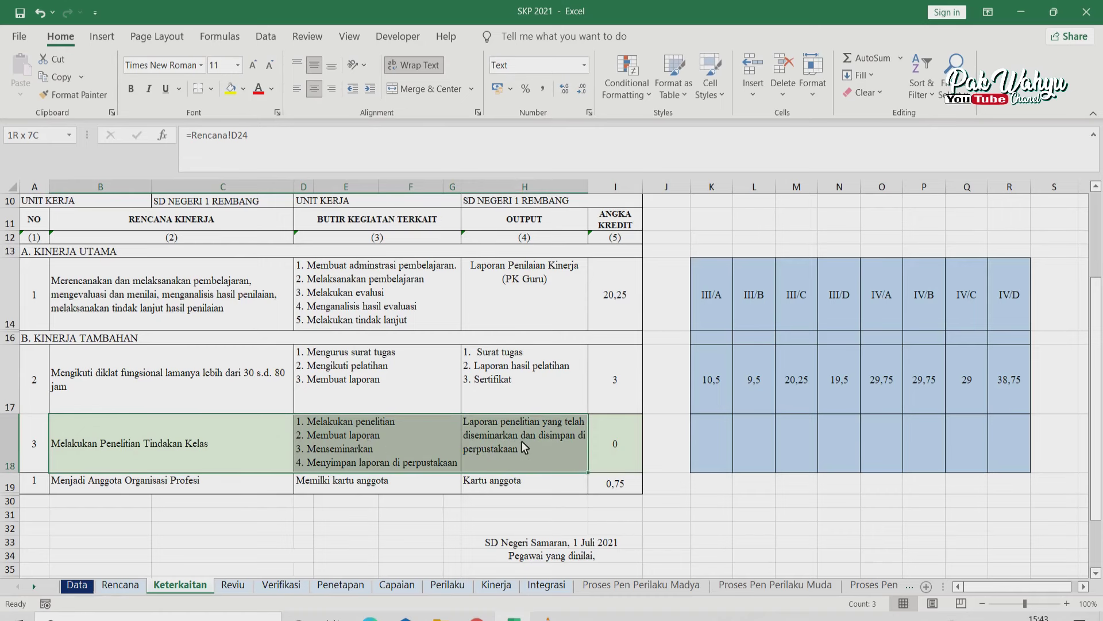
Compare the Penelitian Tindakan Kelas item with its row 24–26 source on the Rencana sheet, and inspect its Angka Kredit formula on Keterkaitan.
left_click(120, 584)
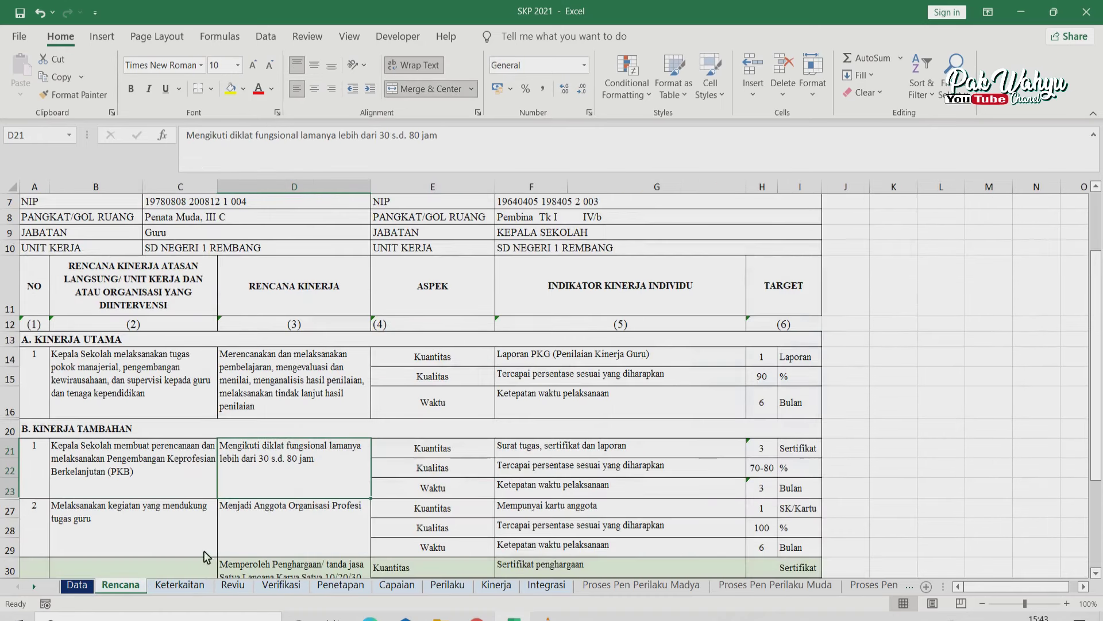
scroll(225, 500, "down", 2)
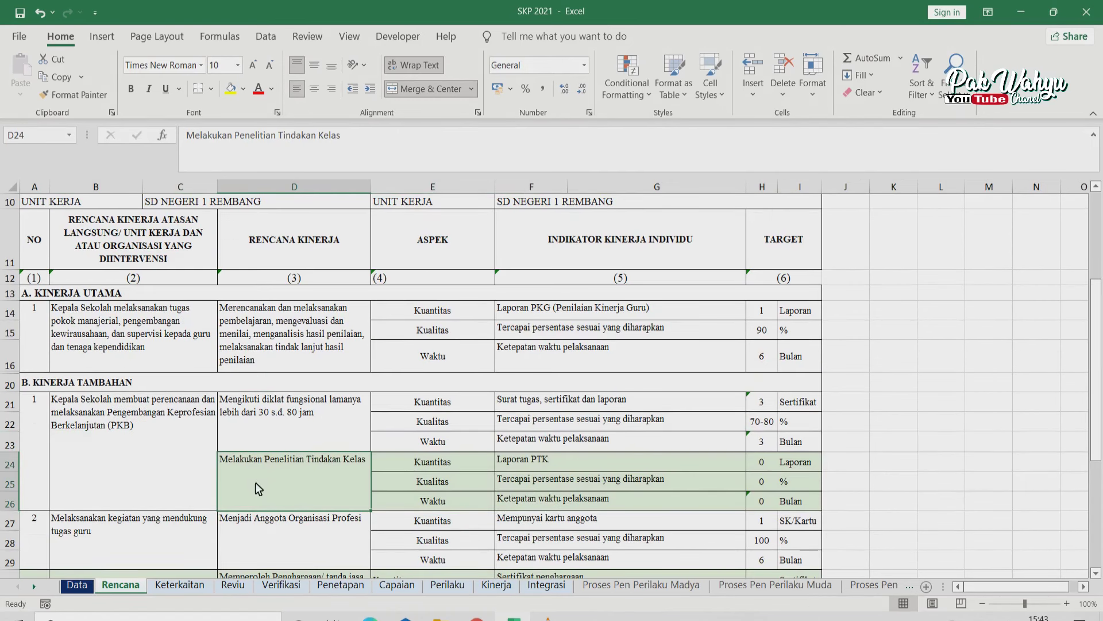
left_click(203, 584)
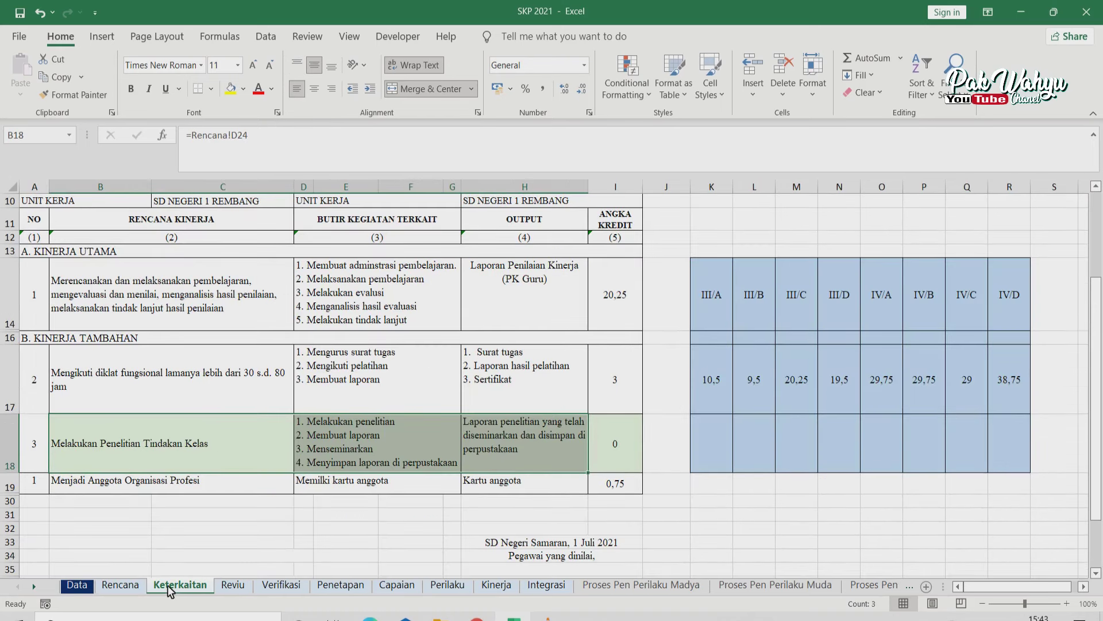
left_click(125, 585)
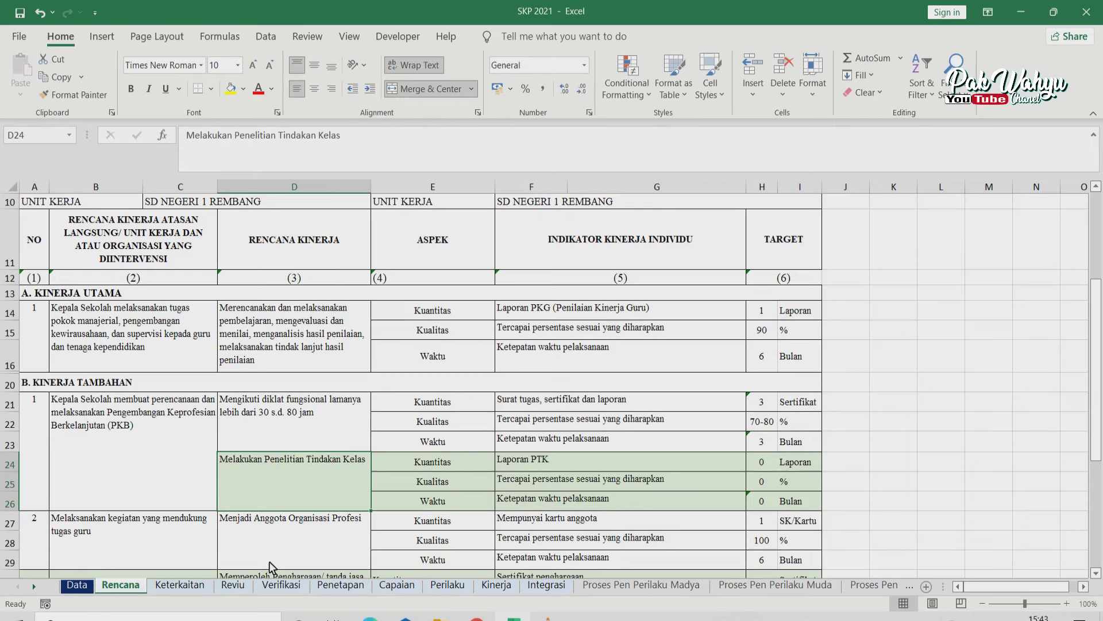
left_click_drag(270, 472, 792, 497)
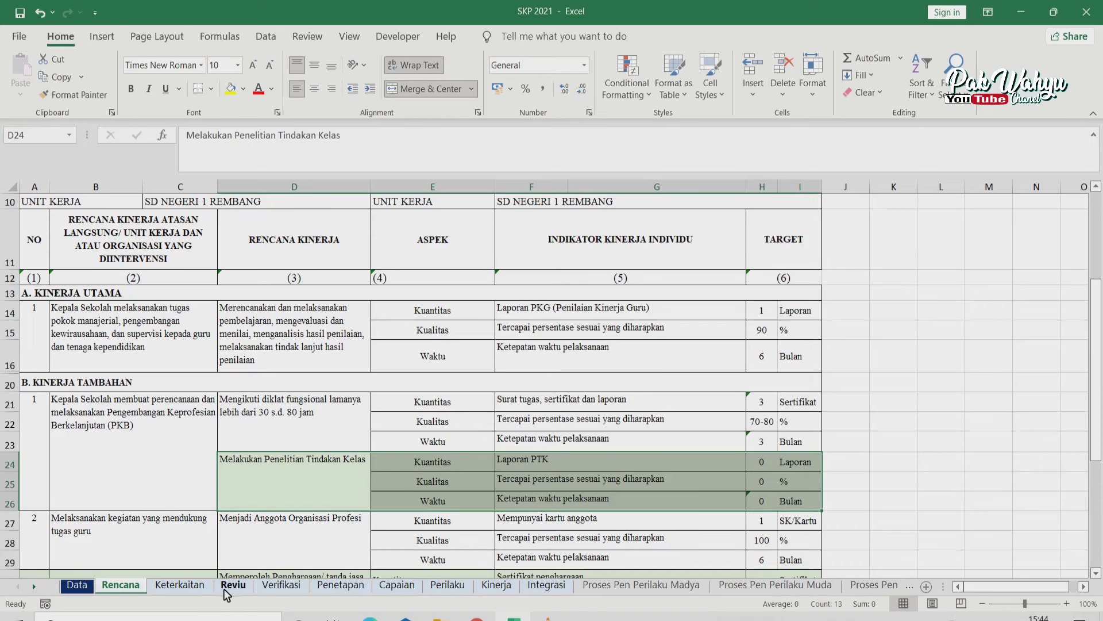
left_click(199, 589)
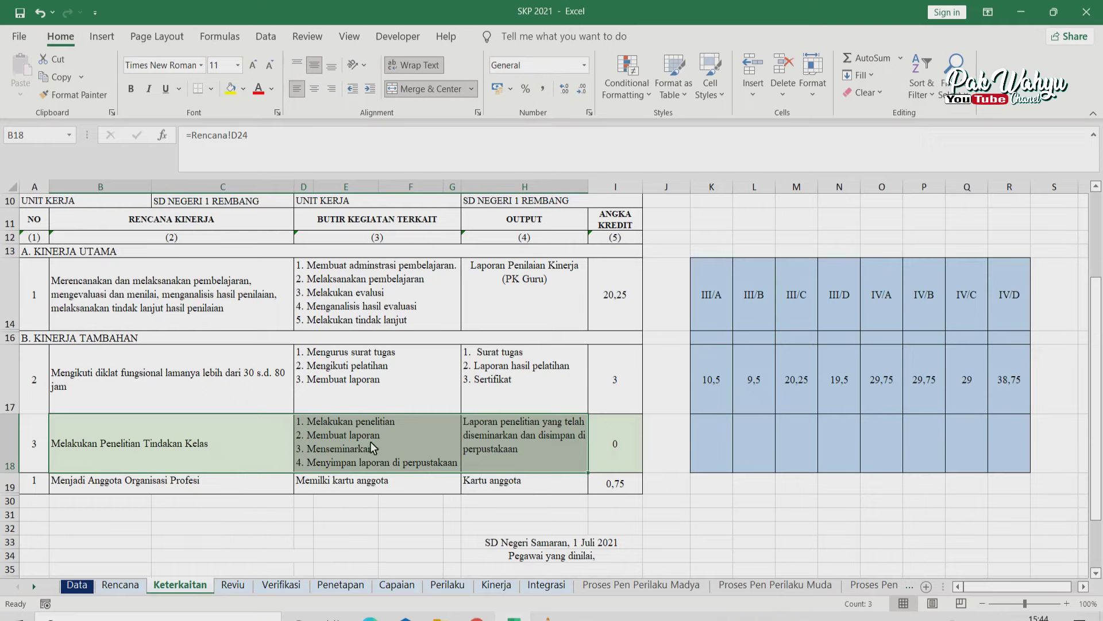
left_click(626, 444)
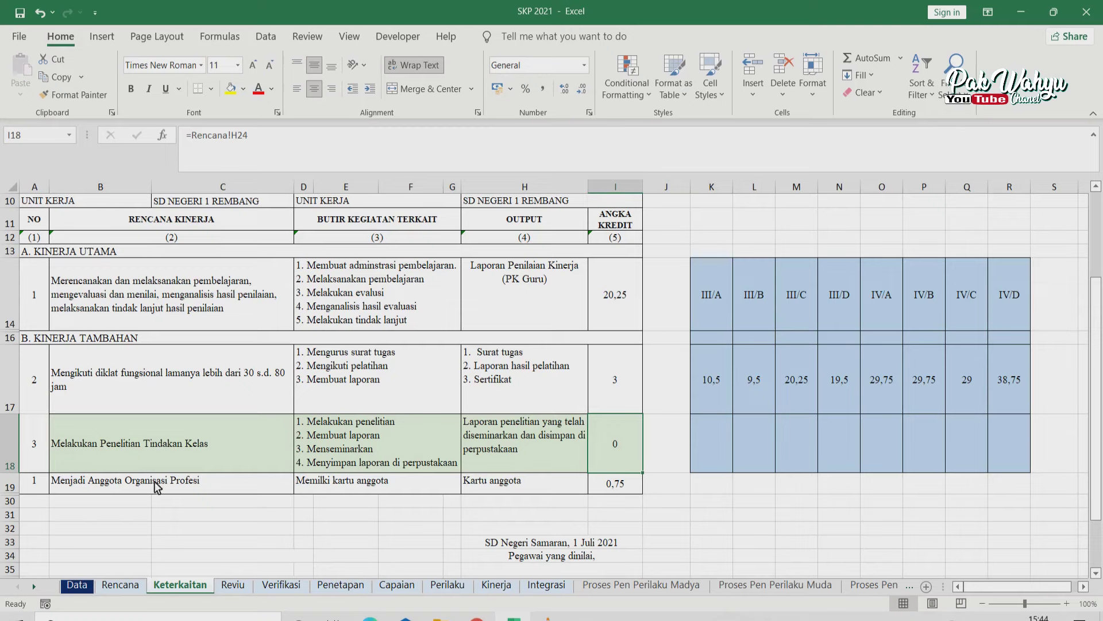
Examine the Menjadi Anggota Organisasi Profesi item's Butir Kegiatan Terkait, Output and Angka Kredit, and look over the whole Keterkaitan table.
left_click(357, 488)
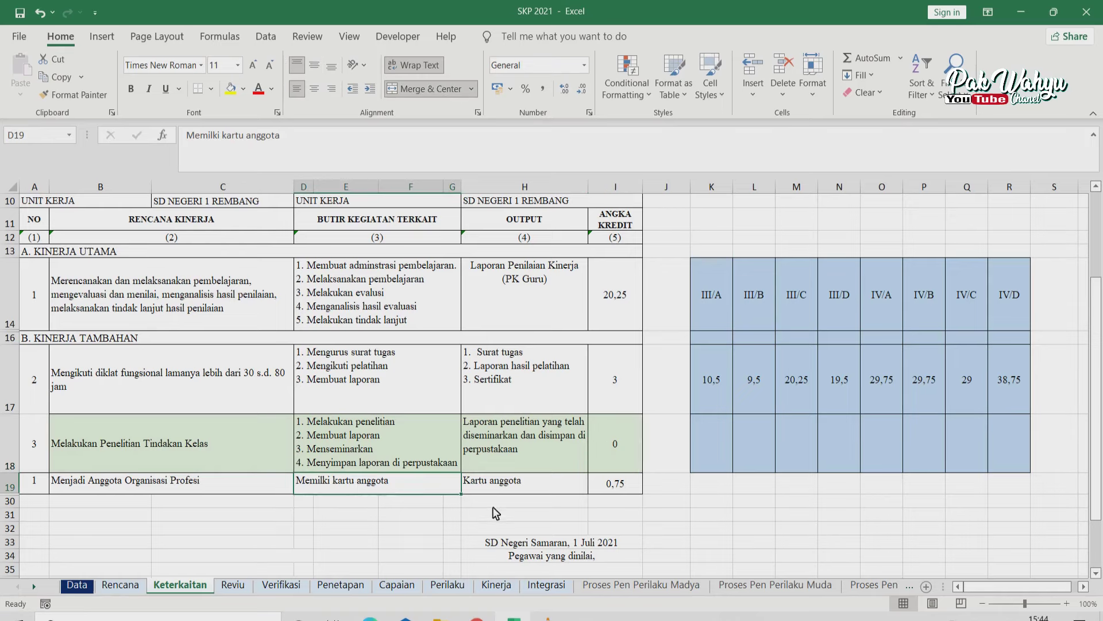
left_click(513, 484)
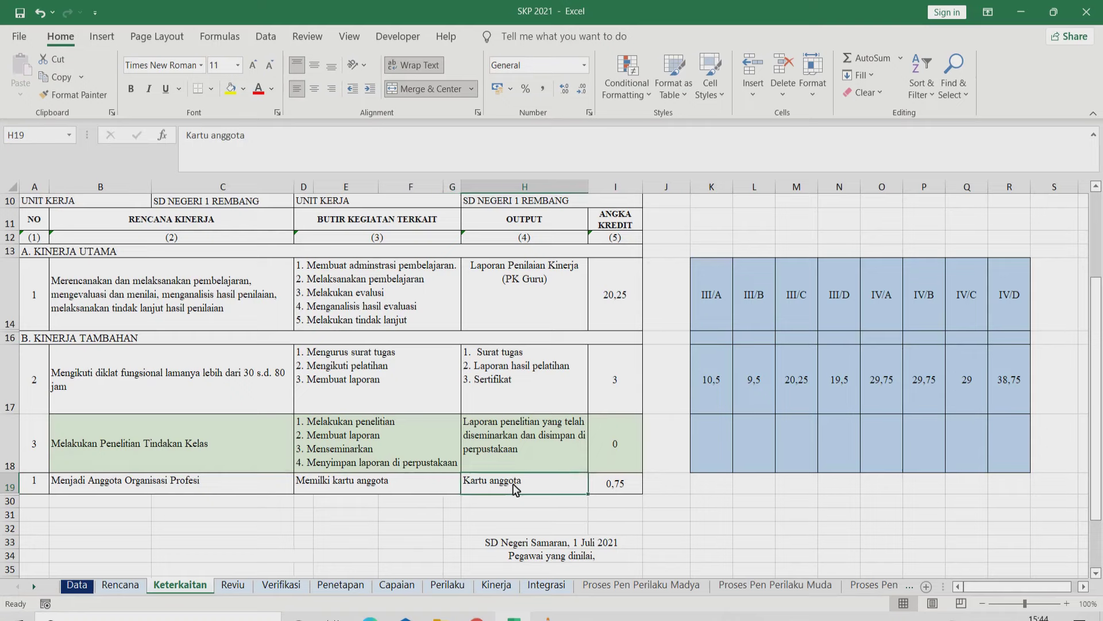
left_click(631, 487)
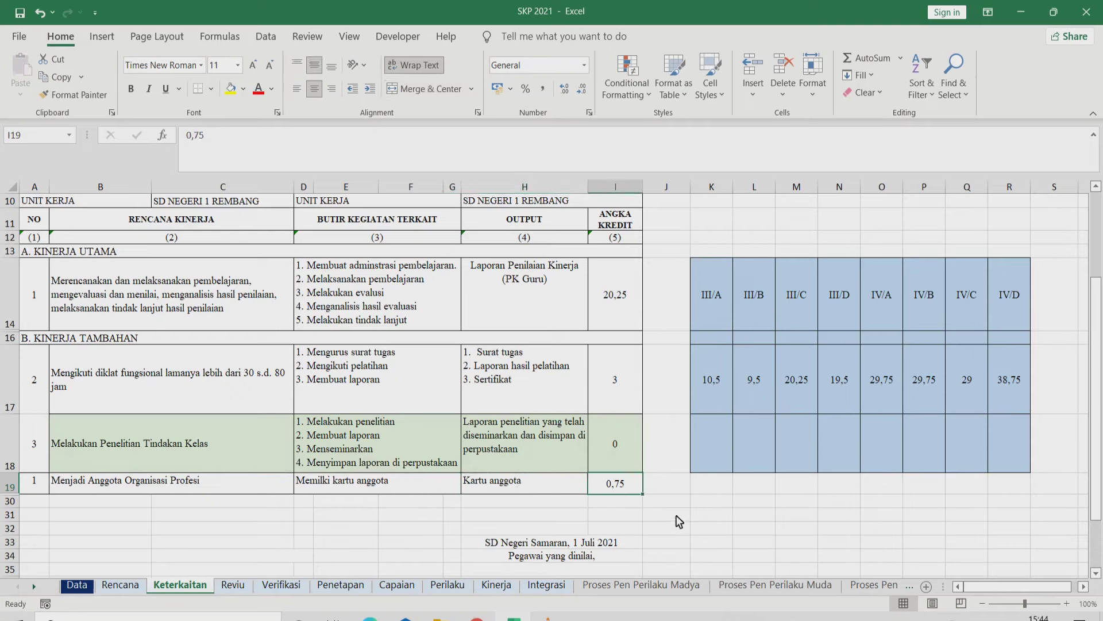
scroll(411, 448, "up", 3)
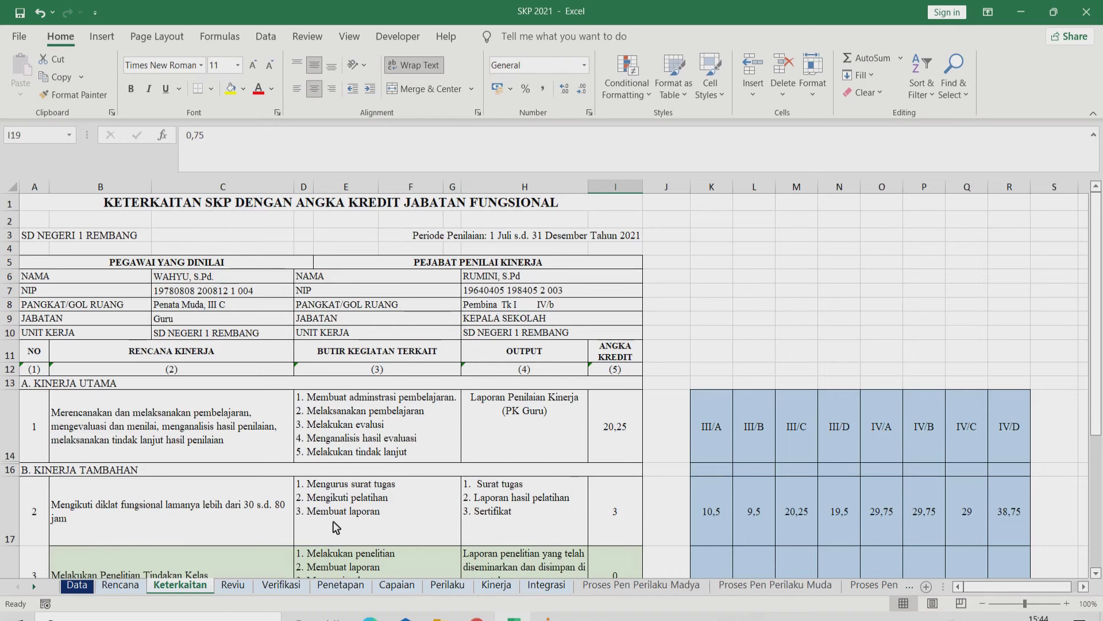
scroll(326, 463, "down", 2)
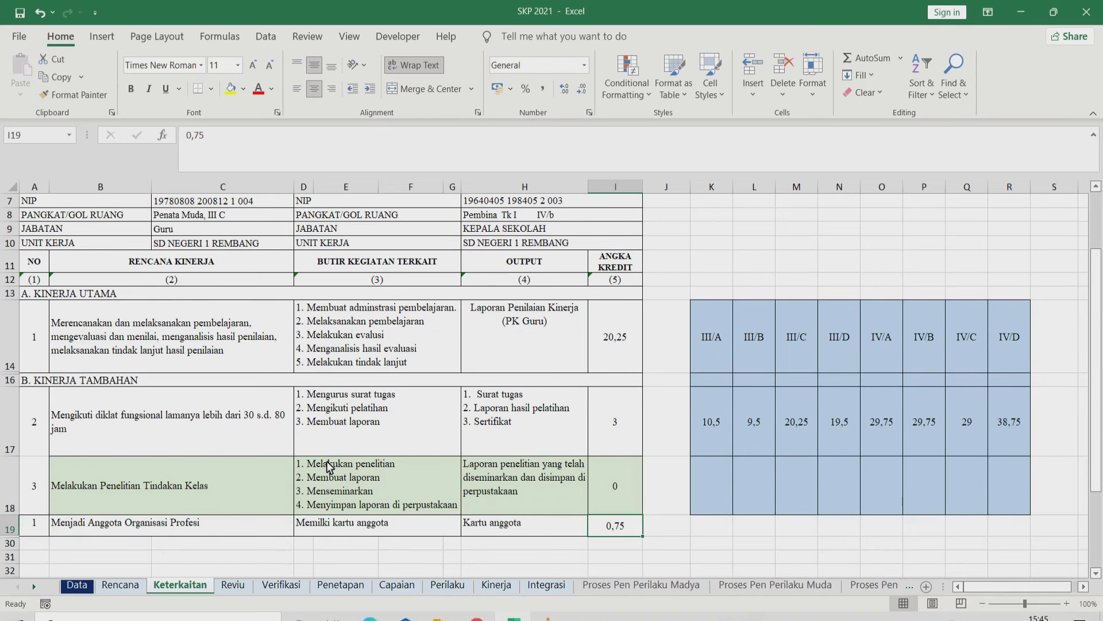
scroll(329, 465, "up", 1)
scroll(330, 466, "down", 2)
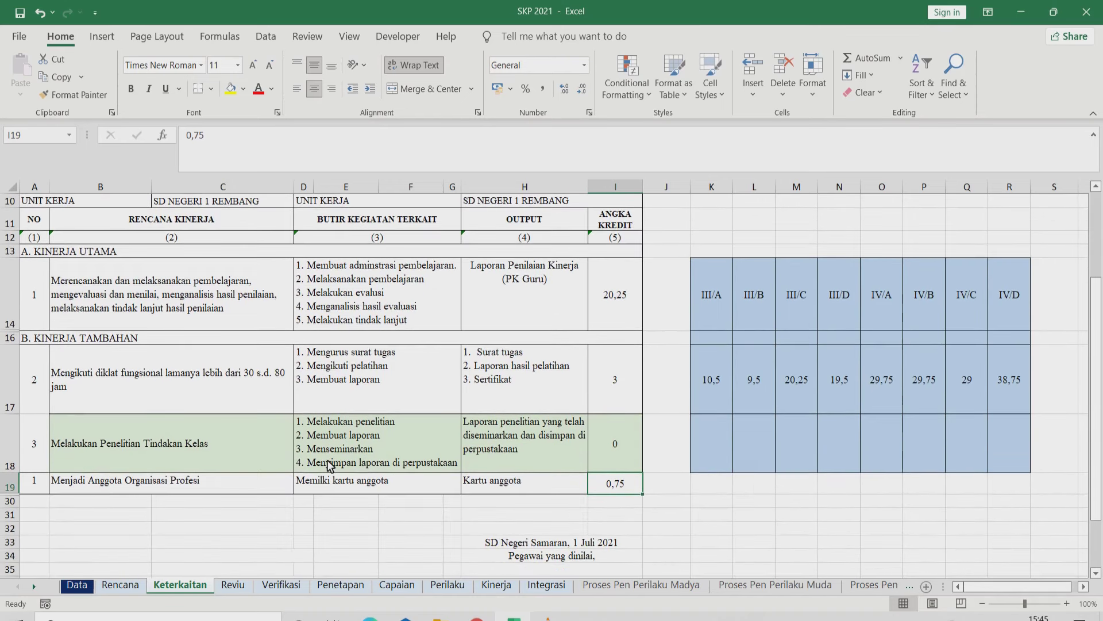
Open the Reviu sheet and examine the identity blocks of the Pegawai yang Dinilai and the Pejabat Penilai Kinerja.
left_click(240, 585)
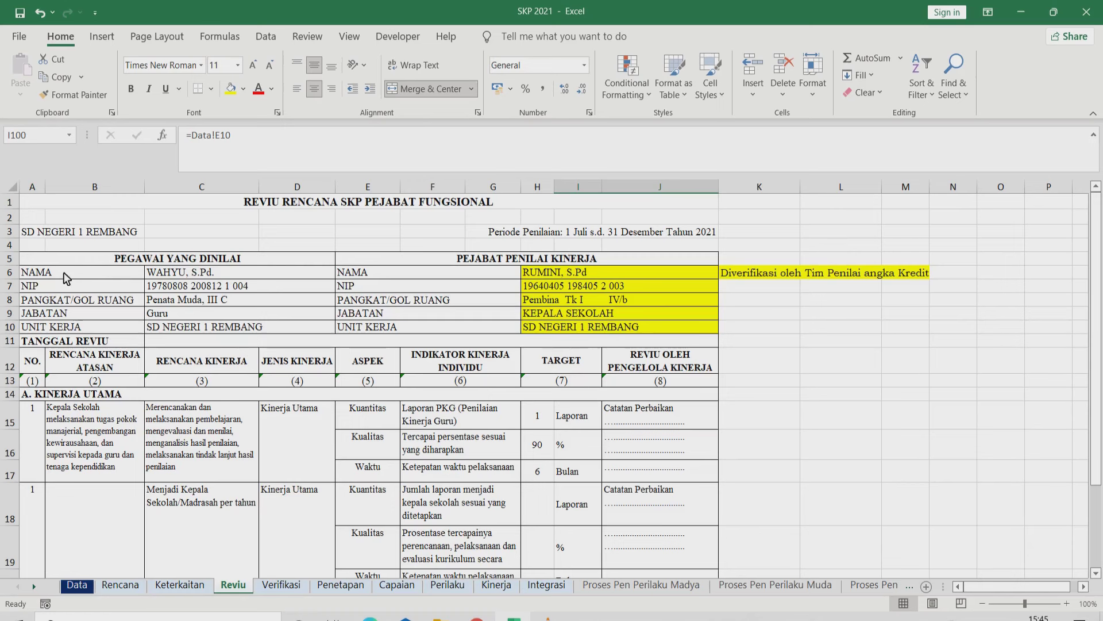
left_click_drag(54, 272, 237, 328)
left_click_drag(368, 280, 595, 287)
left_click_drag(661, 292, 674, 333)
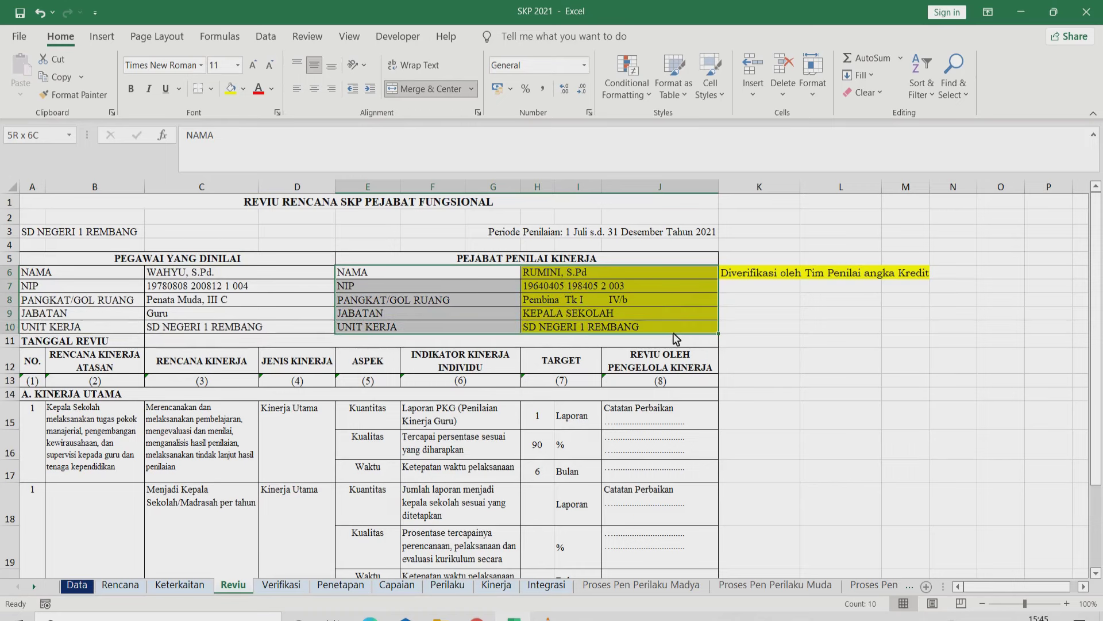
left_click_drag(676, 336, 676, 337)
Look over the Kinerja Utama and Kinerja Tambahan rows of the Reviu table.
scroll(232, 422, "down", 2)
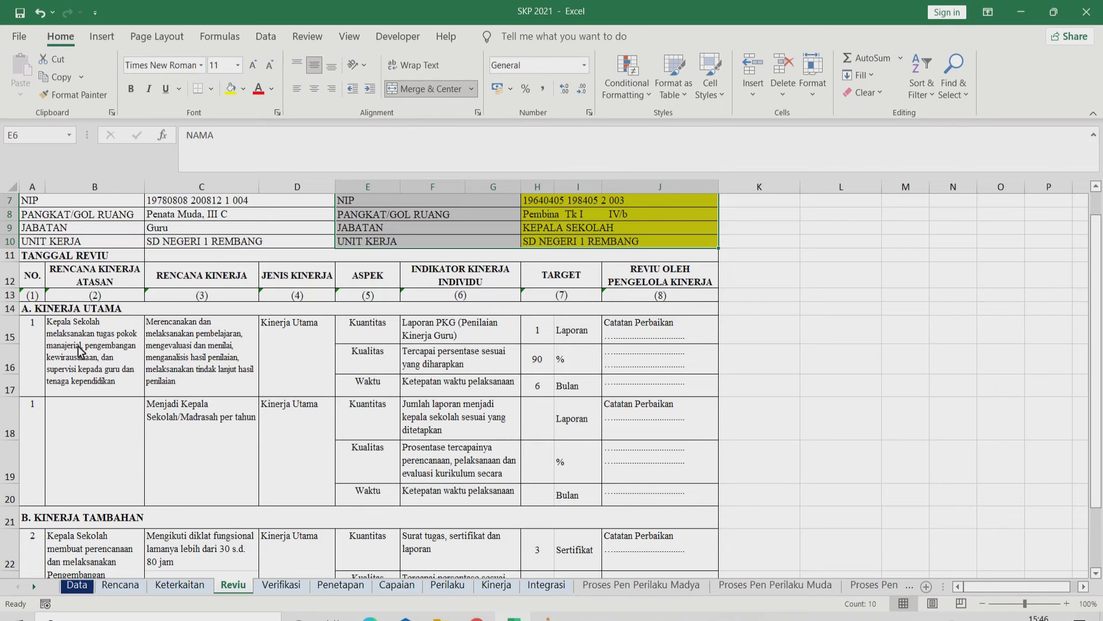
scroll(80, 354, "down", 2)
scroll(81, 356, "up", 2)
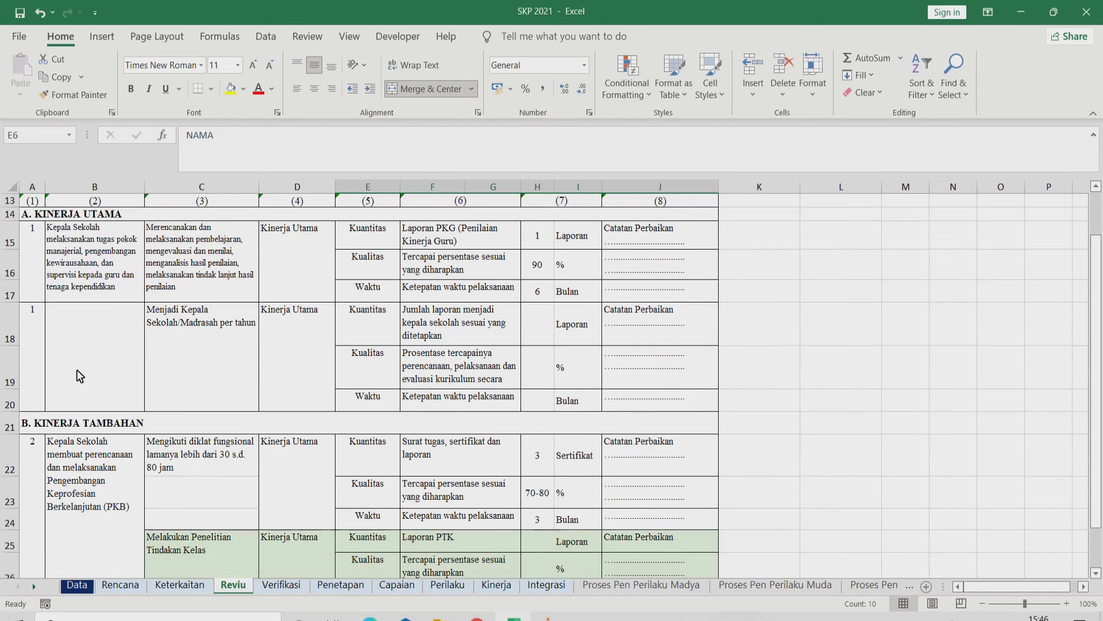
scroll(80, 373, "down", 2)
scroll(89, 388, "up", 2)
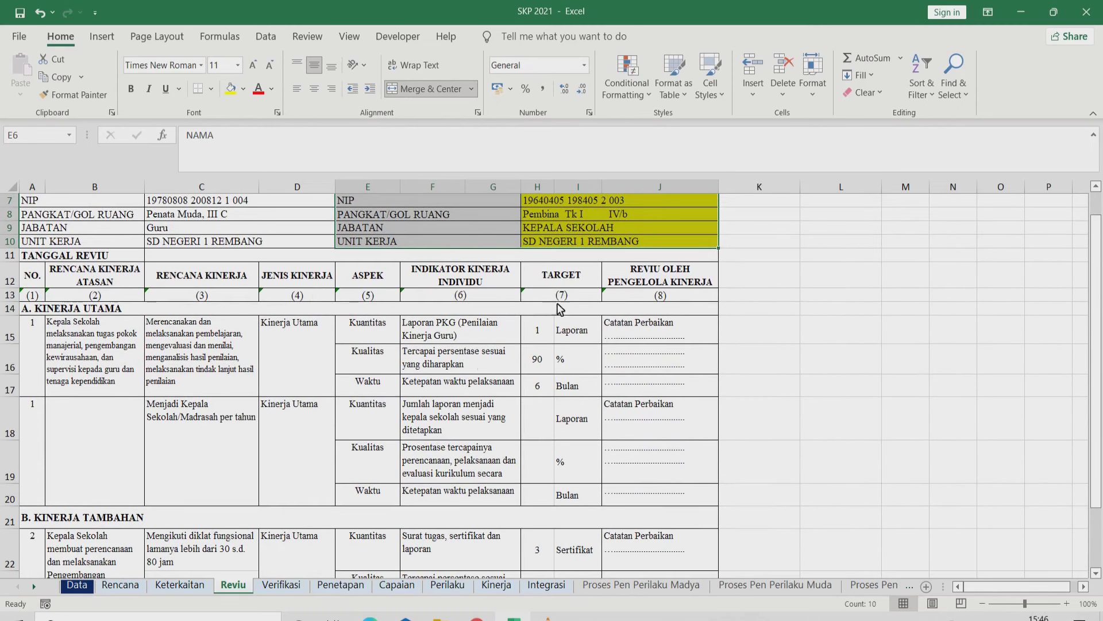
scroll(532, 375, "up", 1)
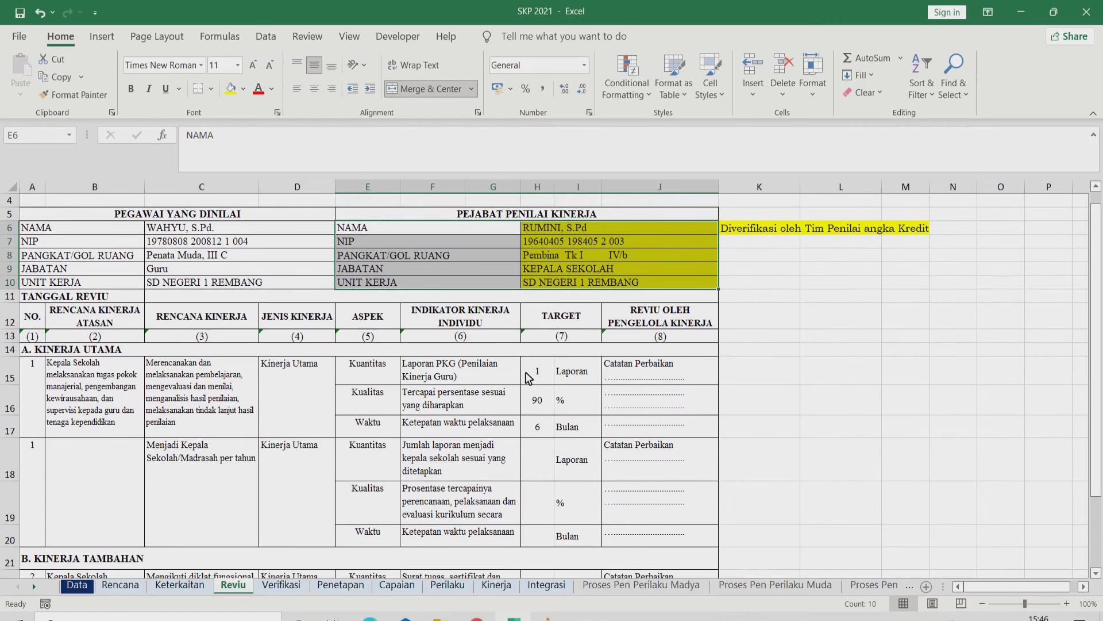
Examine the first Kinerja Utama item's Indikator Kinerja Individu and its Target cells for Kuantitas, Kualitas and Waktu.
left_click(435, 375)
left_click(548, 378)
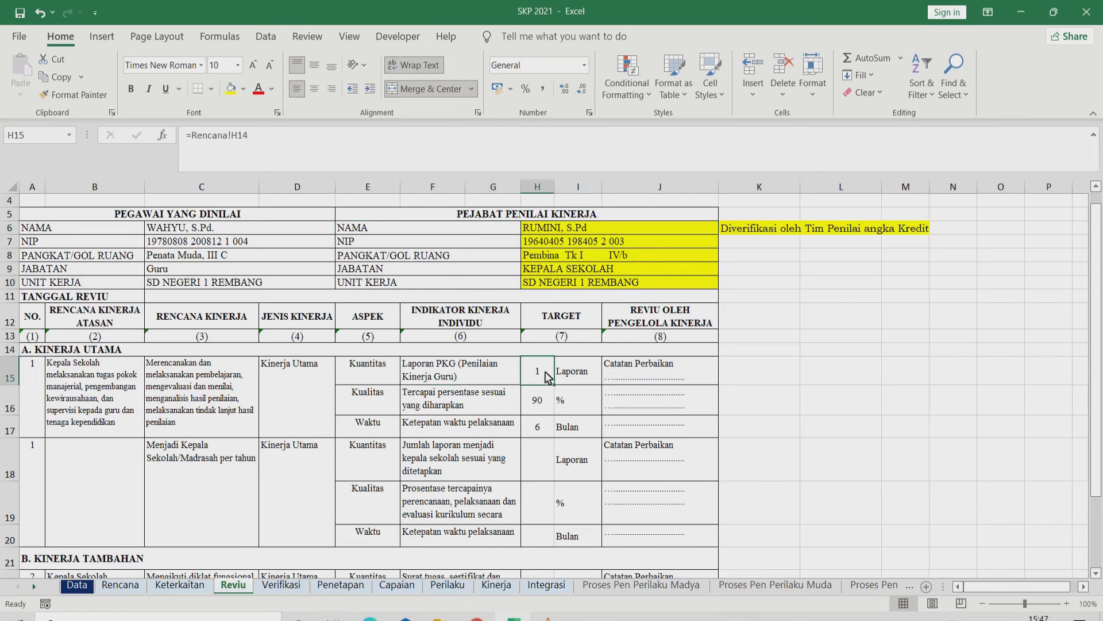
left_click_drag(548, 377, 559, 428)
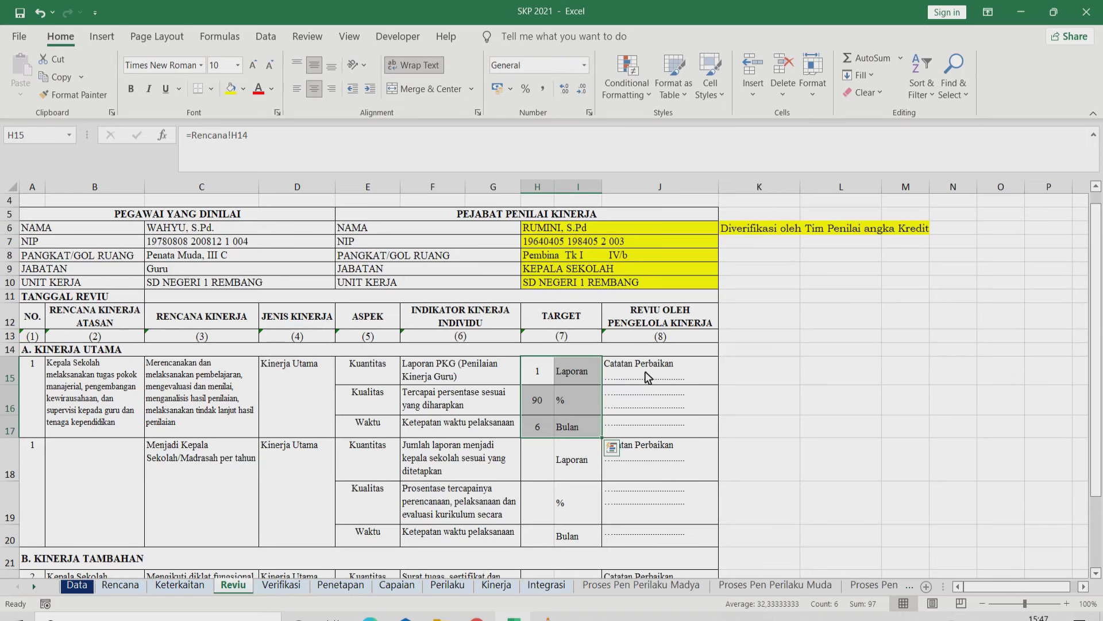
Review the Catatan Perbaikan entries beside the Kinerja Utama and Kinerja Tambahan items on the Reviu sheet.
scroll(644, 371, "down", 1)
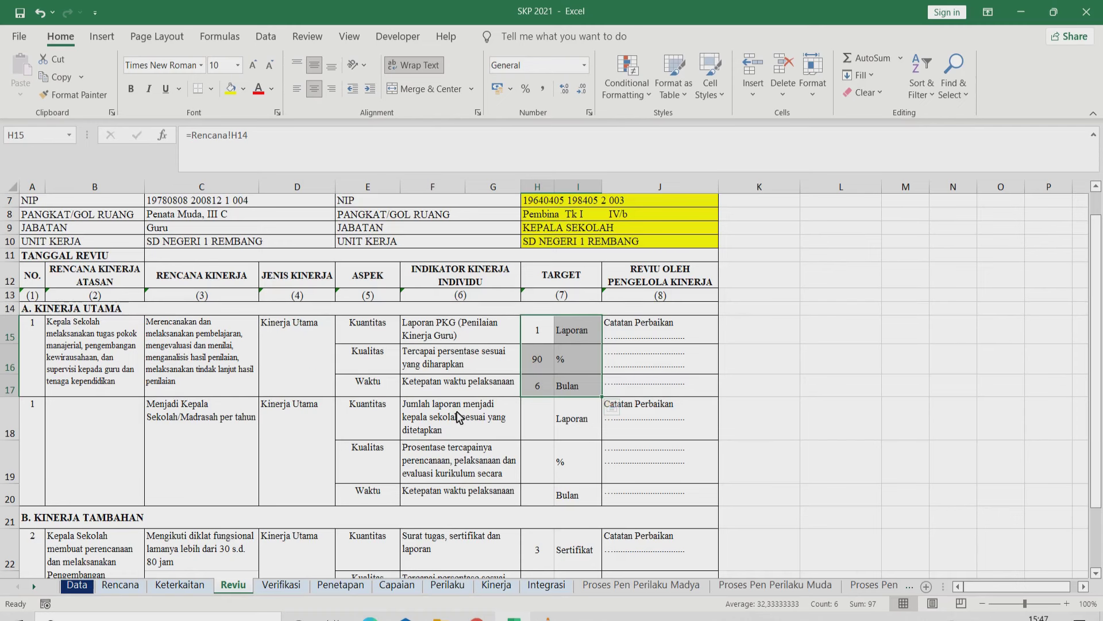
scroll(457, 412, "down", 1)
scroll(456, 412, "down", 2)
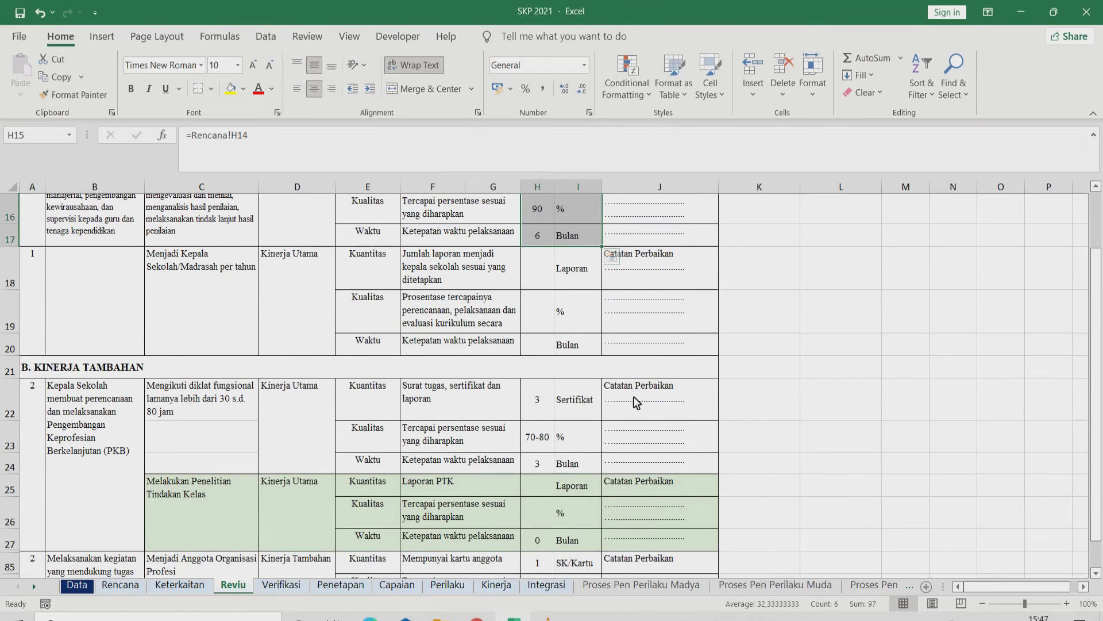
scroll(633, 396, "up", 1)
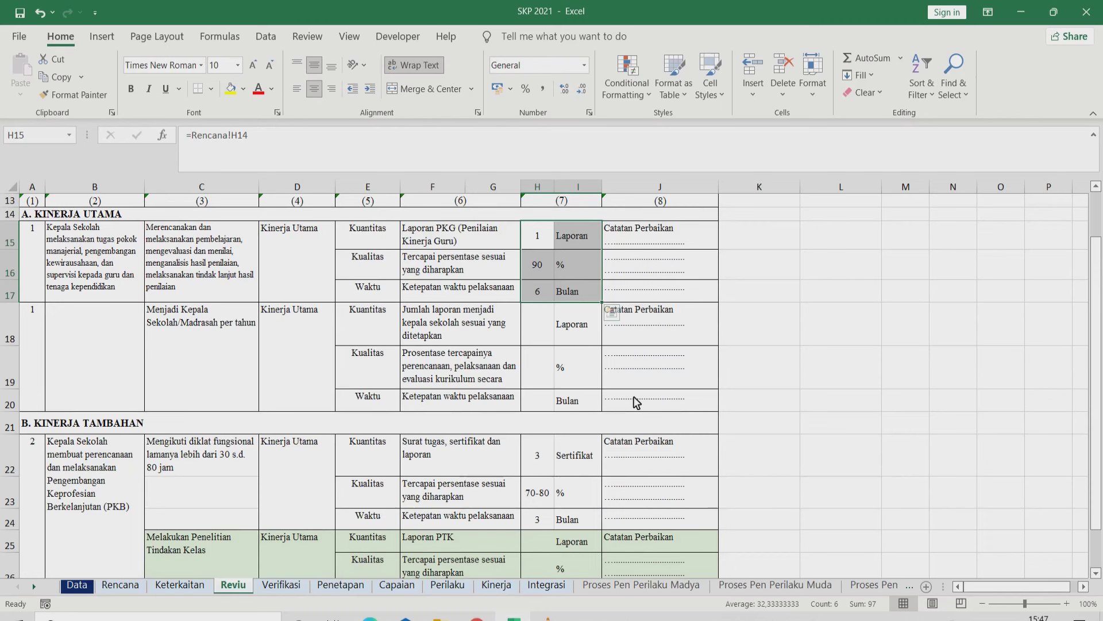
scroll(634, 395, "down", 2)
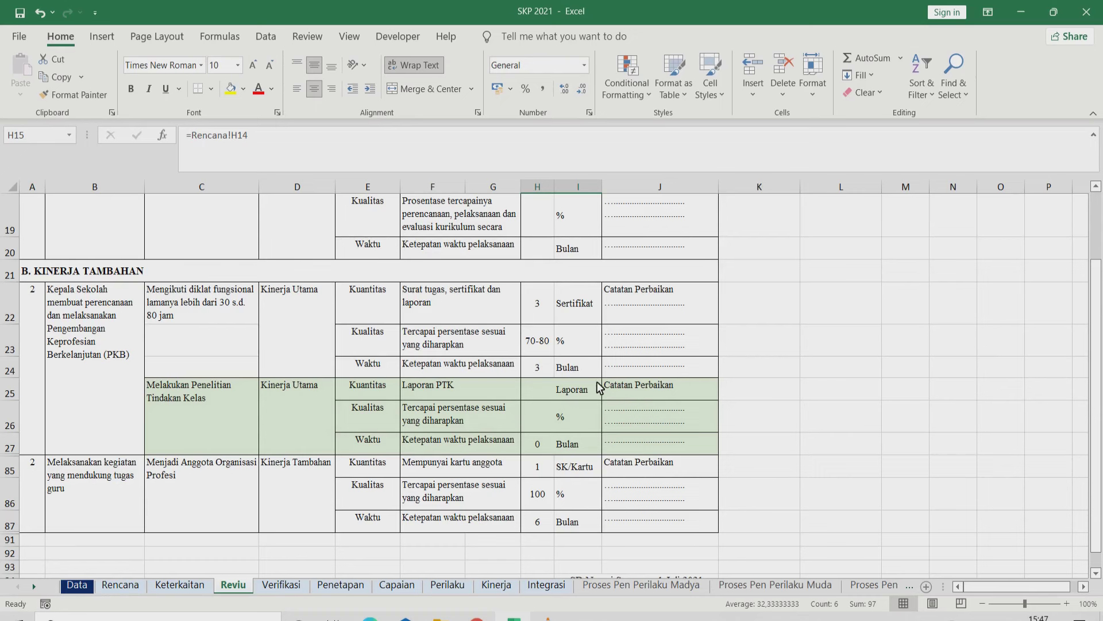
scroll(586, 374, "up", 2)
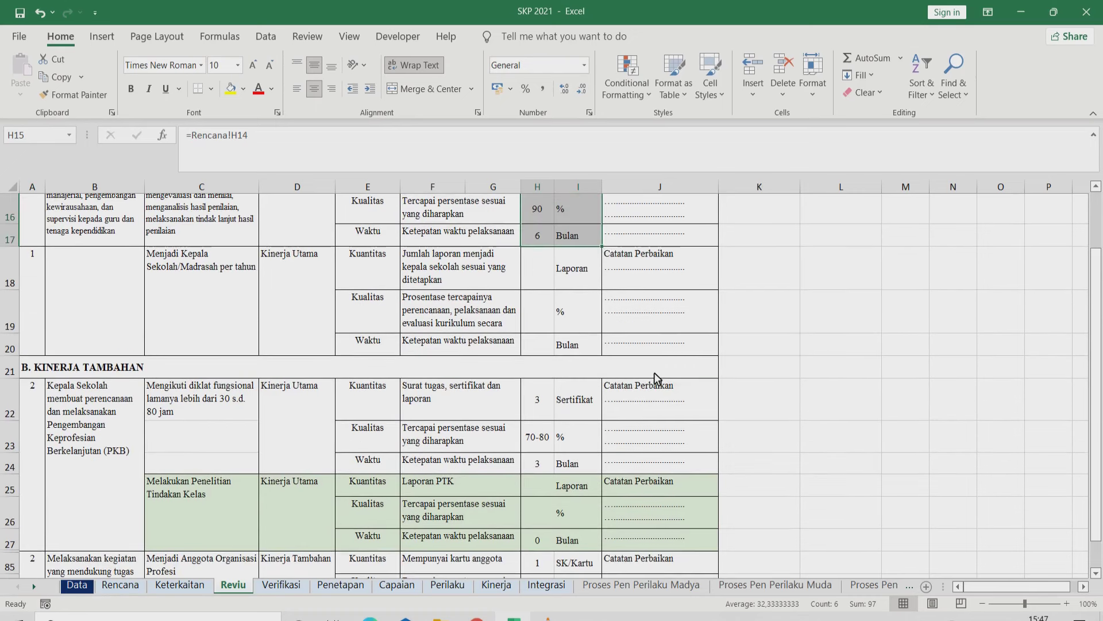
Examine the Reviu oleh Pengelola Kinerja column down to the Pengelola Kinerja signature block, and open the Verifikasi sheet.
left_click_drag(658, 240, 670, 506)
scroll(616, 485, "down", 4)
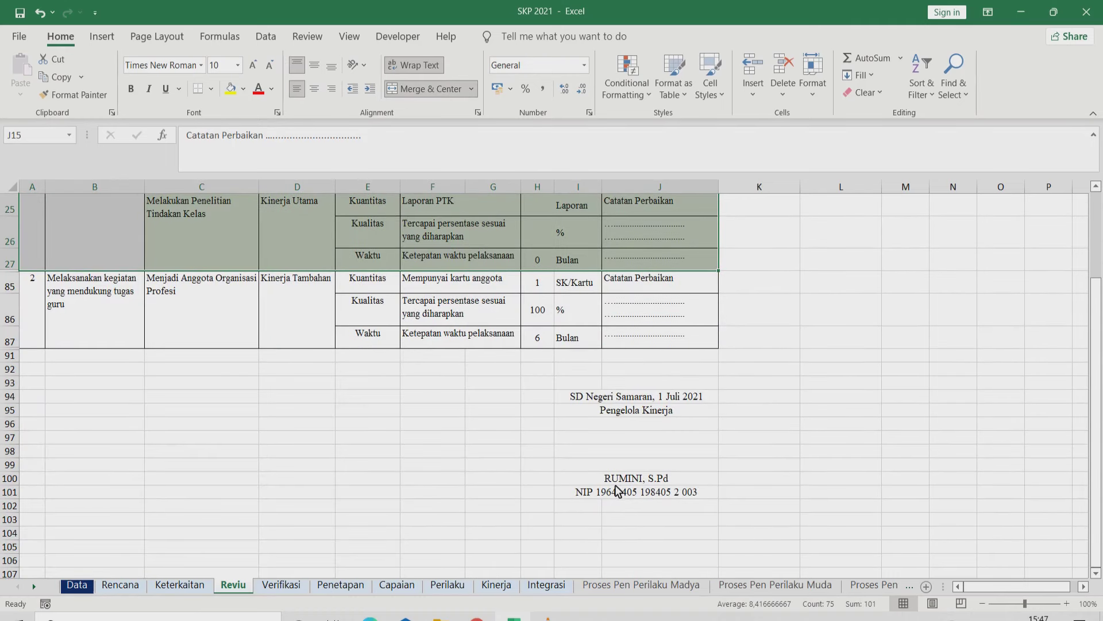
scroll(651, 418, "up", 2)
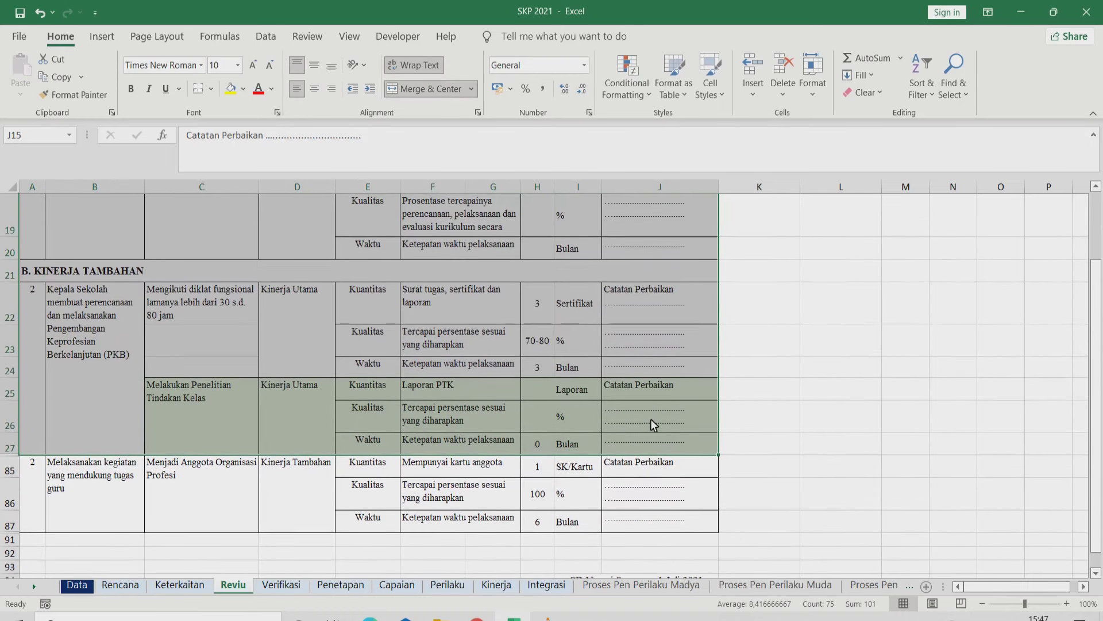
scroll(588, 416, "down", 3)
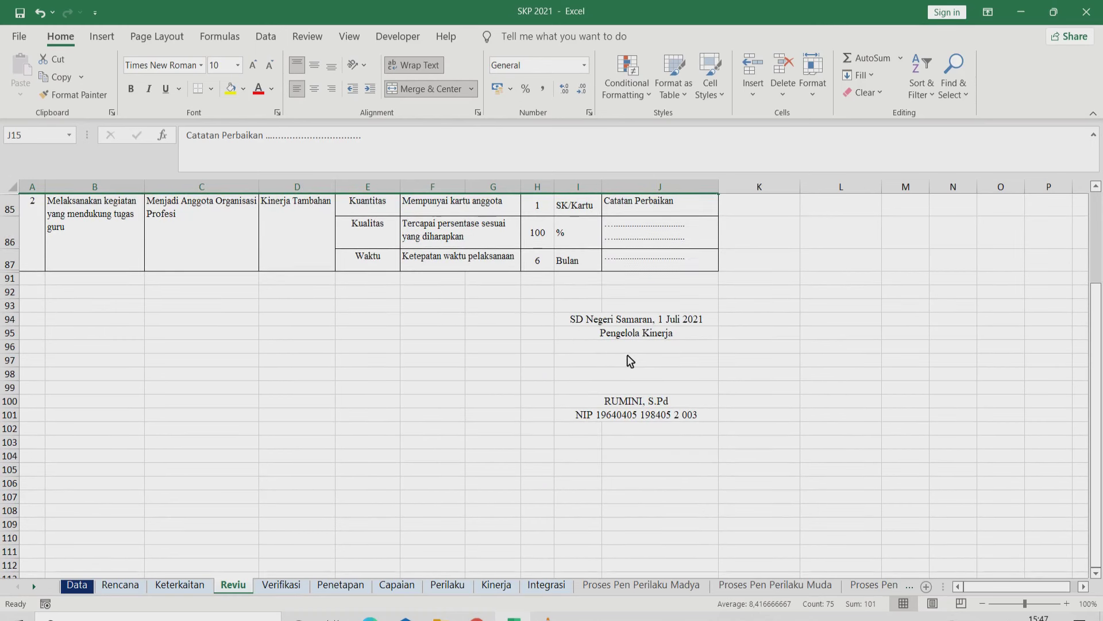
scroll(630, 361, "up", 1)
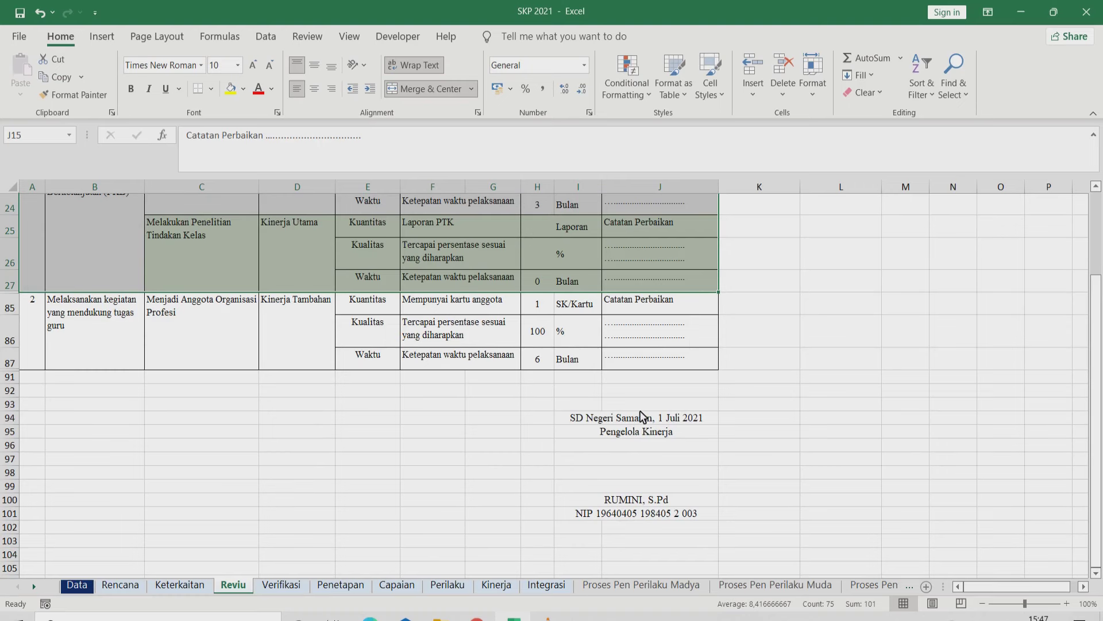
left_click(281, 585)
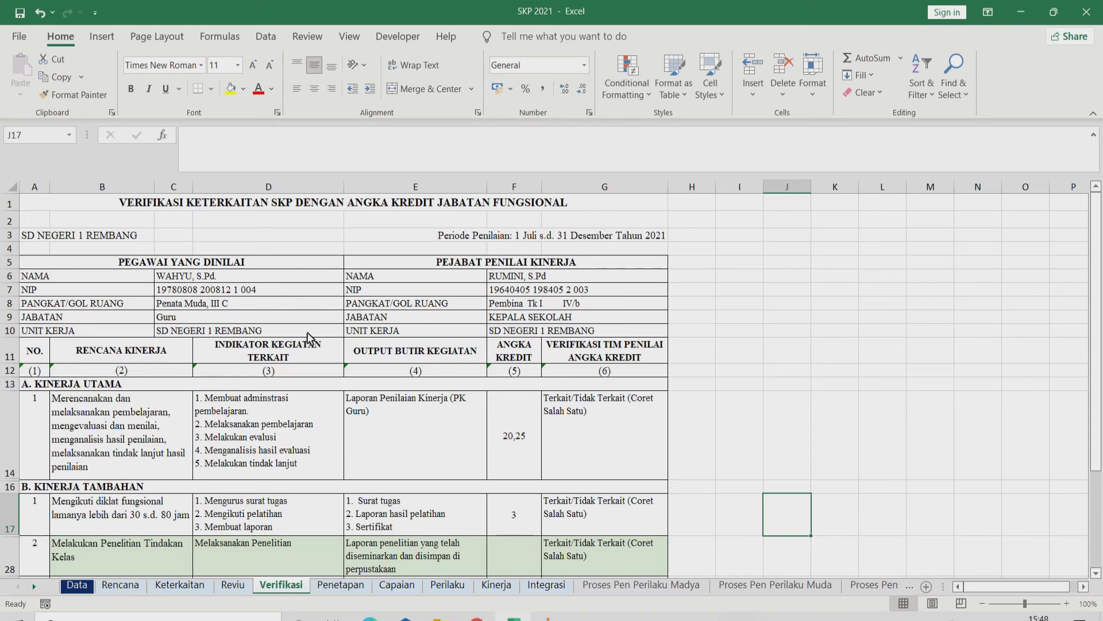
Examine the Pegawai yang Dinilai and Pejabat Penilai Kinerja identity blocks on the Verifikasi sheet.
left_click(41, 264)
left_click_drag(110, 269, 291, 351)
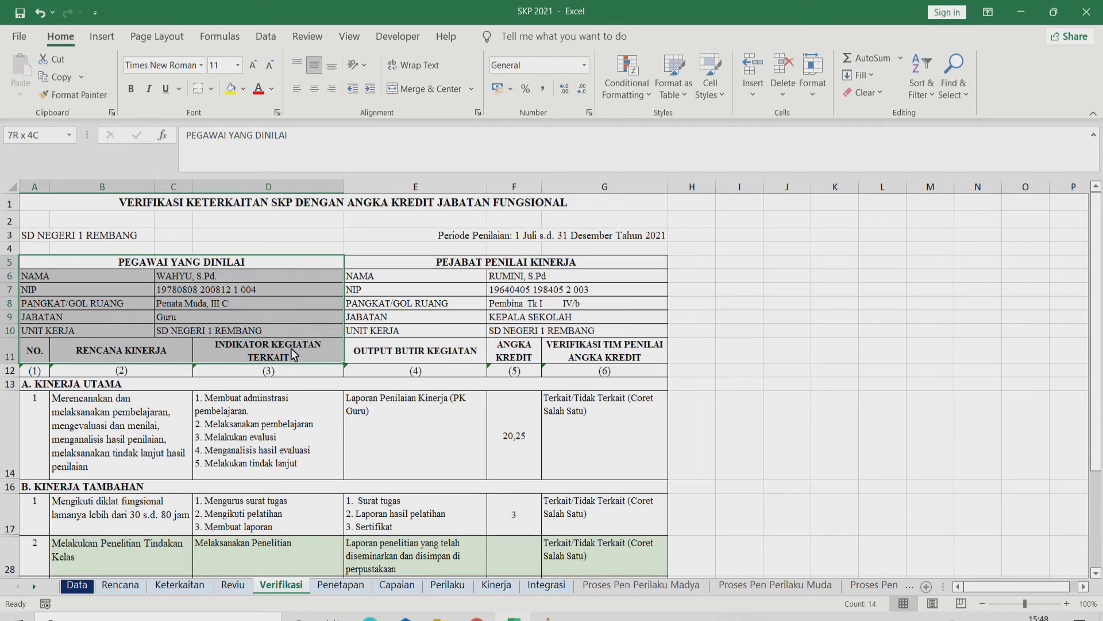
left_click(374, 258)
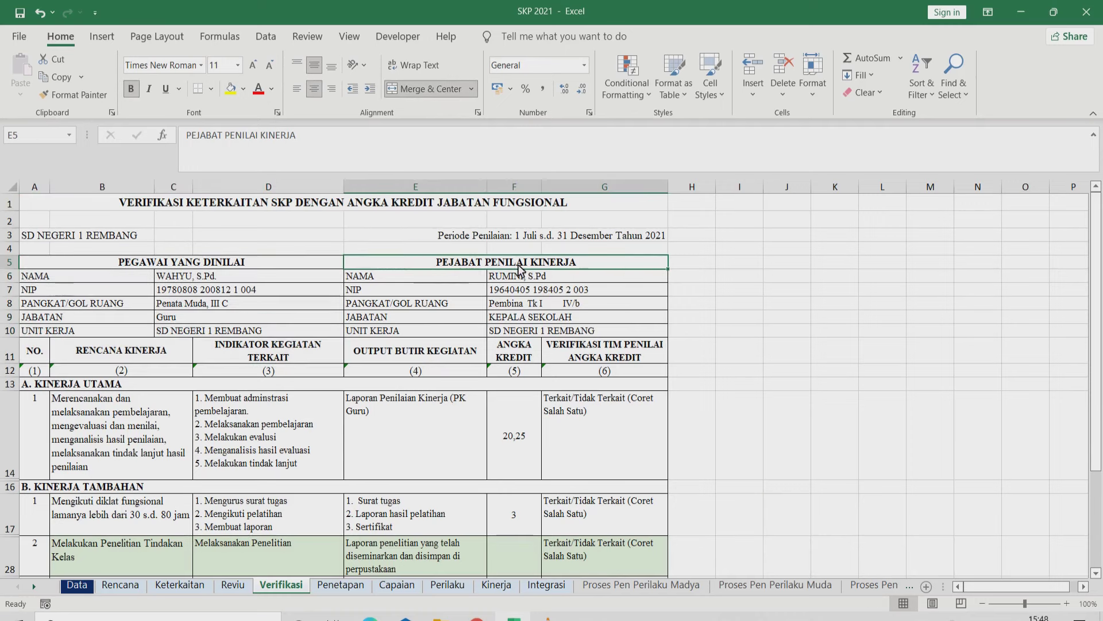
left_click_drag(584, 270, 584, 338)
Go through the Verifikasi table's column headings from Rencana Kinerja and Indikator Kegiatan Terkait to Output Butir Kegiatan and Angka Kredit.
scroll(122, 466, "down", 1)
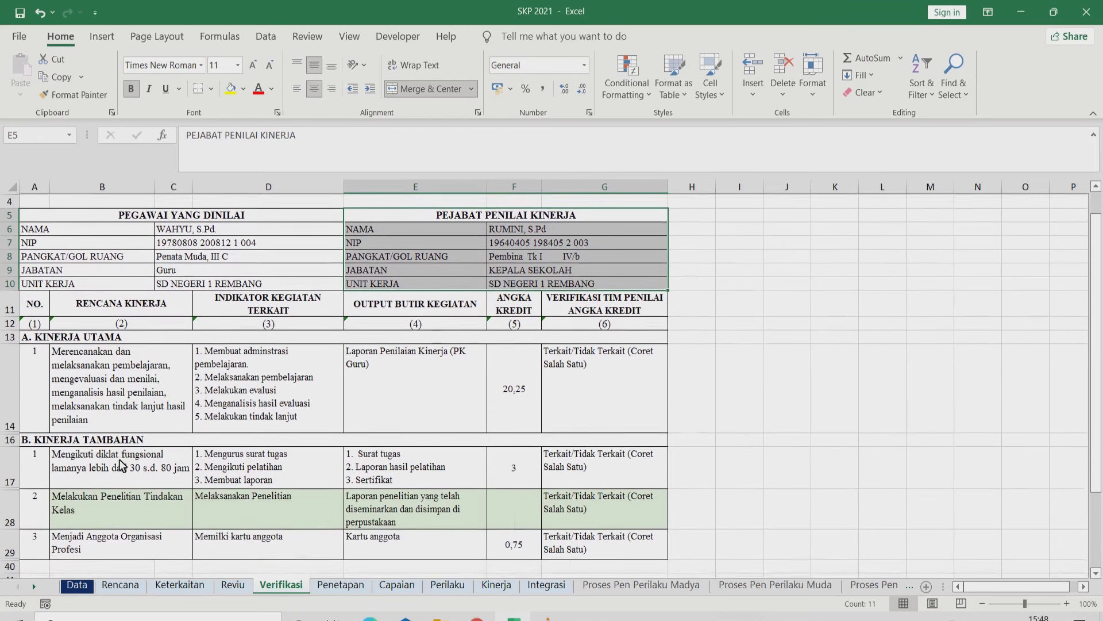
left_click(115, 315)
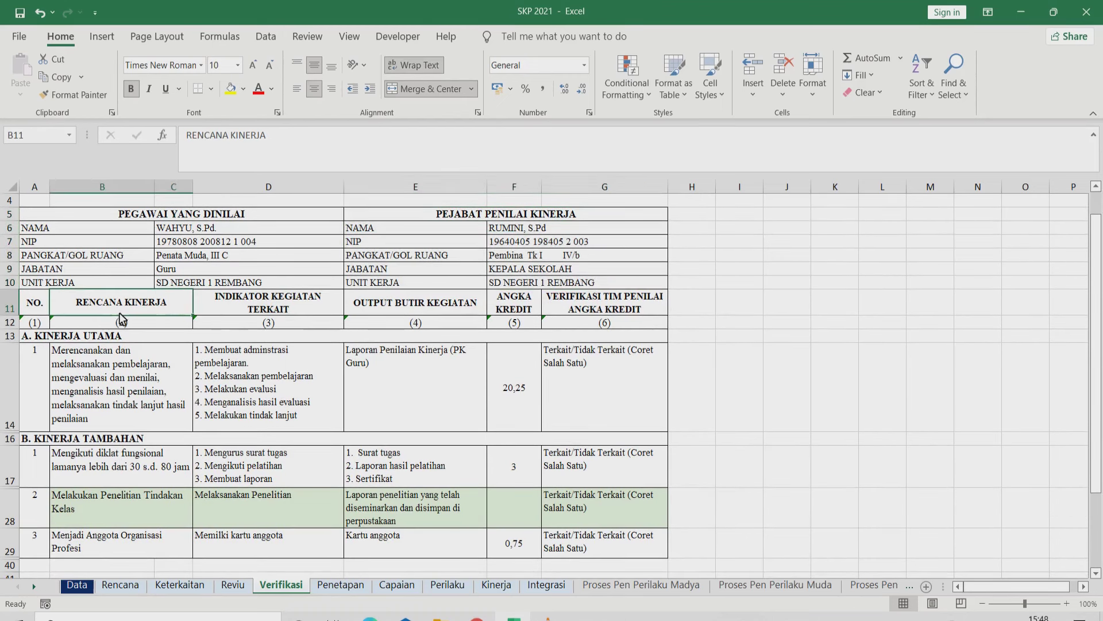
left_click(275, 310)
left_click(437, 308)
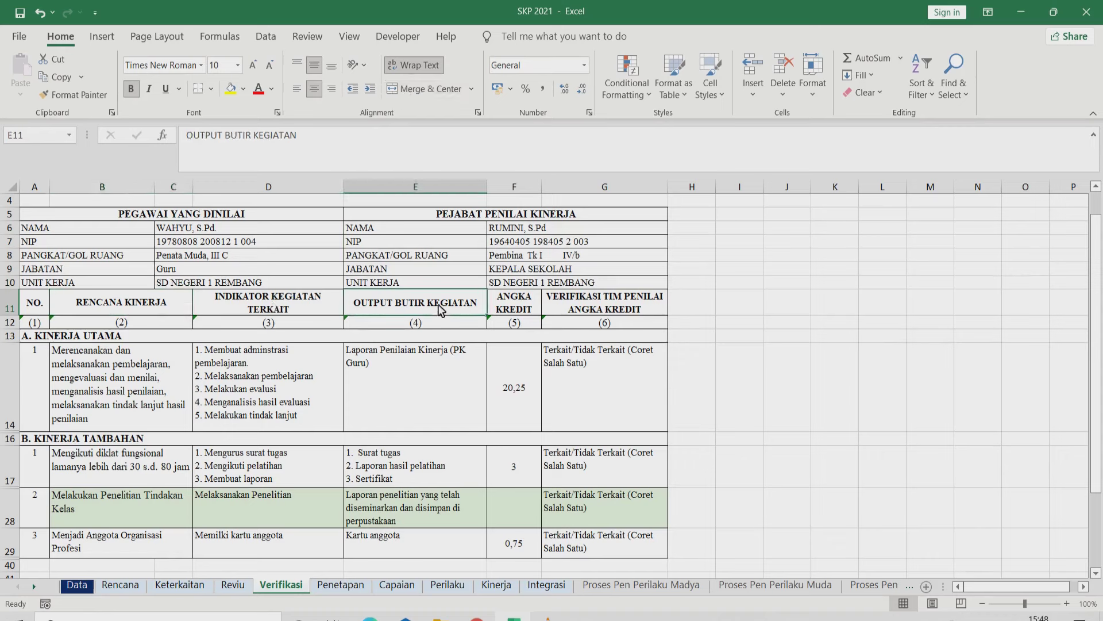
left_click(518, 304)
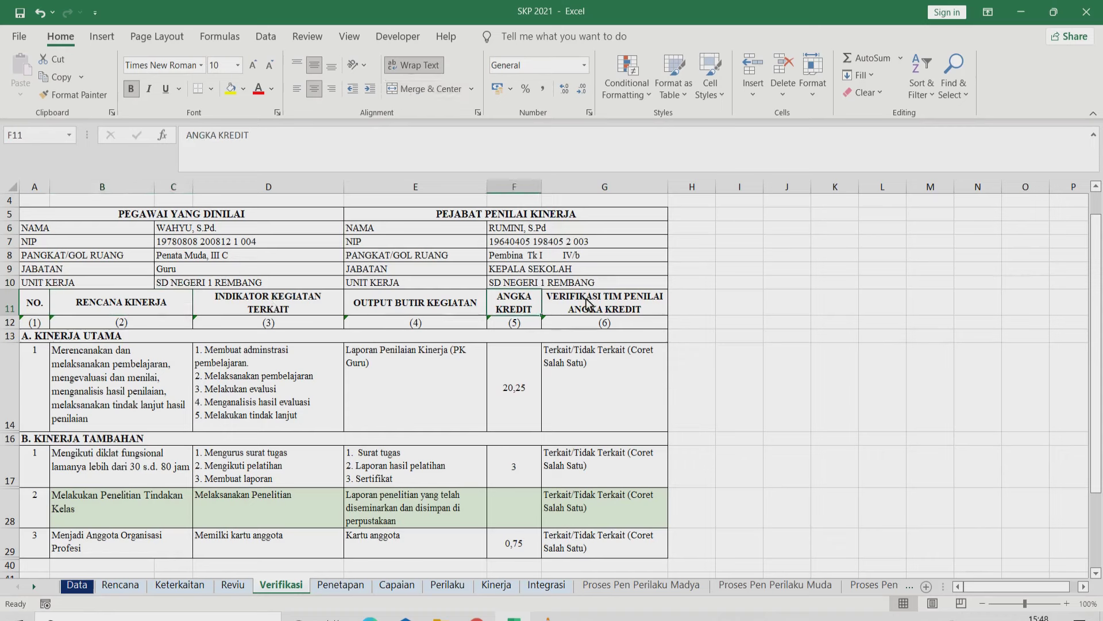
Inspect the Kinerja Utama item's Indikator Kegiatan Terkait, Output Butir Kegiatan and Verifikasi Tim Penilai cells on the Verifikasi sheet.
scroll(337, 435, "up", 1)
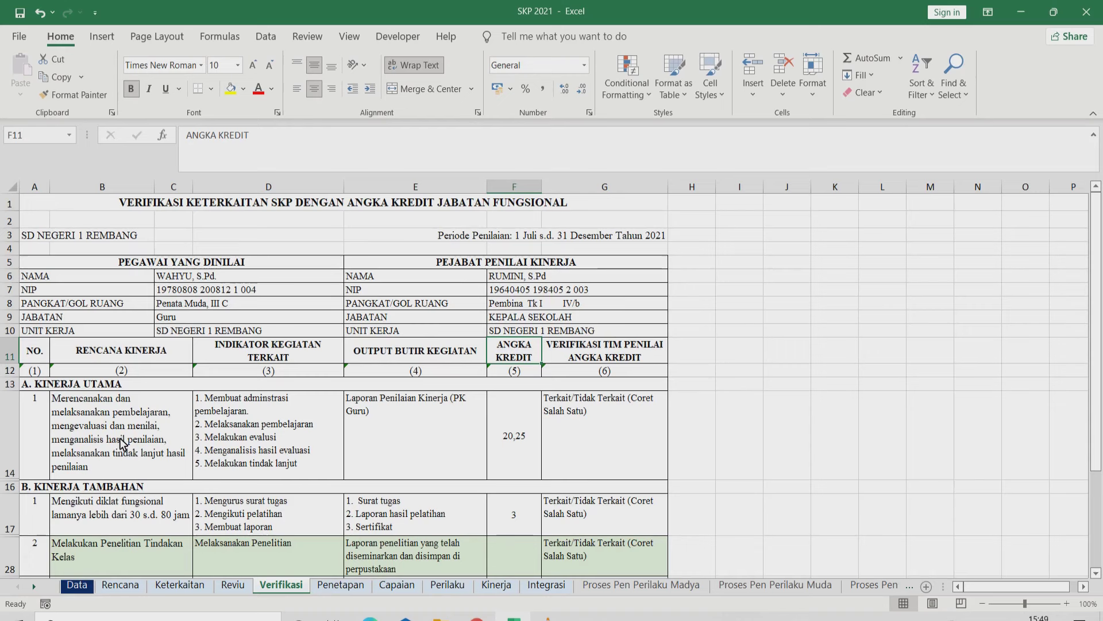
left_click(277, 437)
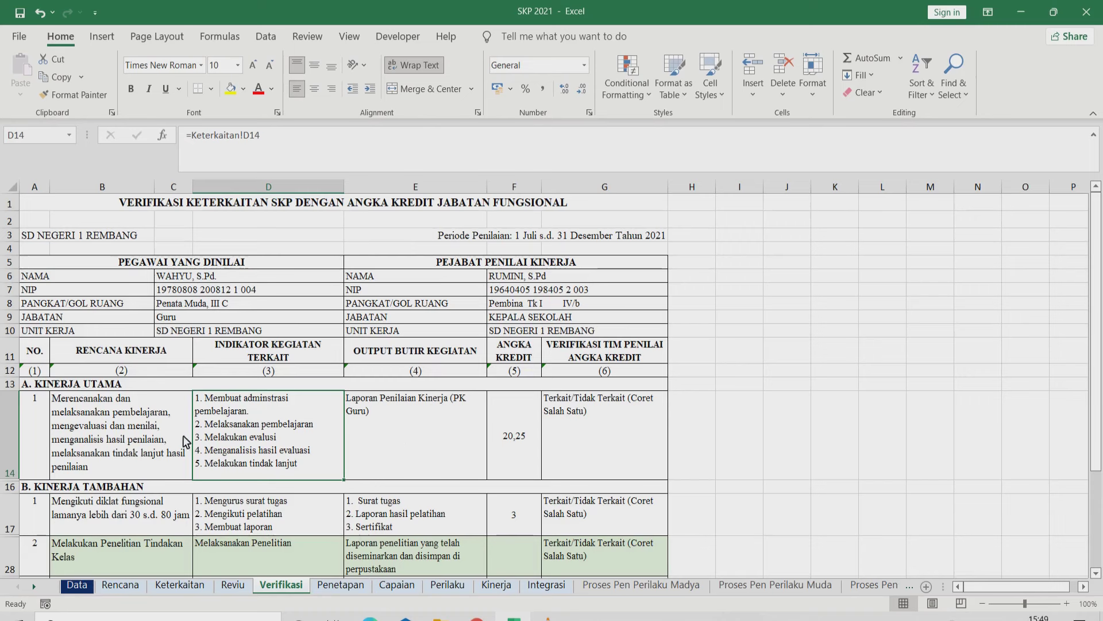
left_click(384, 439)
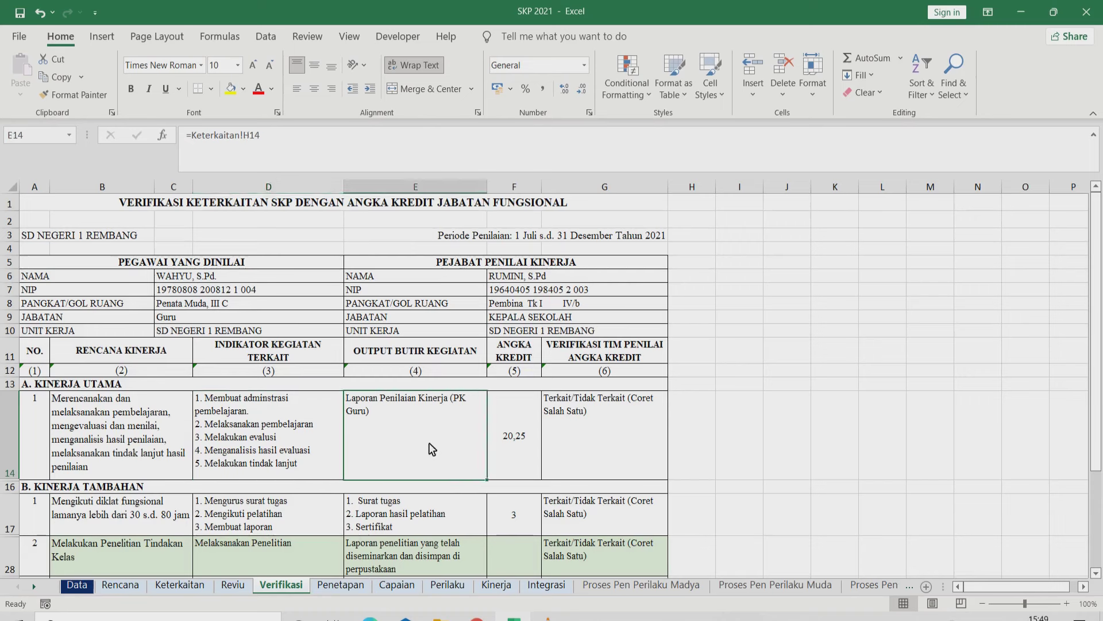
left_click(580, 440)
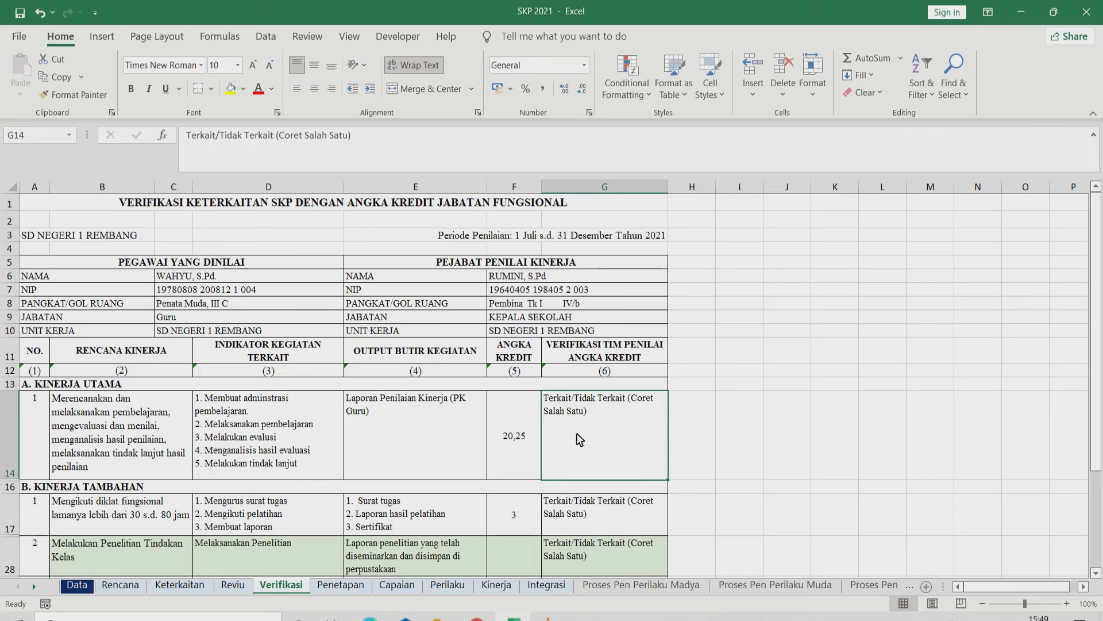
Inspect the first Kinerja Tambahan item on the Verifikasi sheet cell by cell, from Rencana Kinerja to Verifikasi Tim Penilai Angka Kredit.
scroll(578, 437, "down", 2)
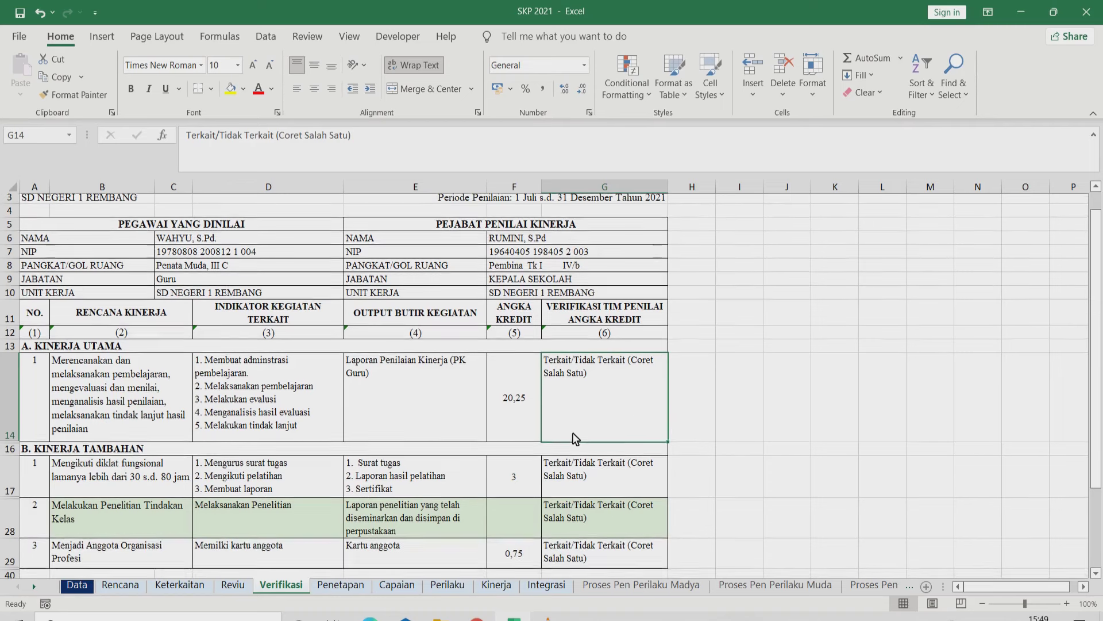
scroll(574, 436, "down", 1)
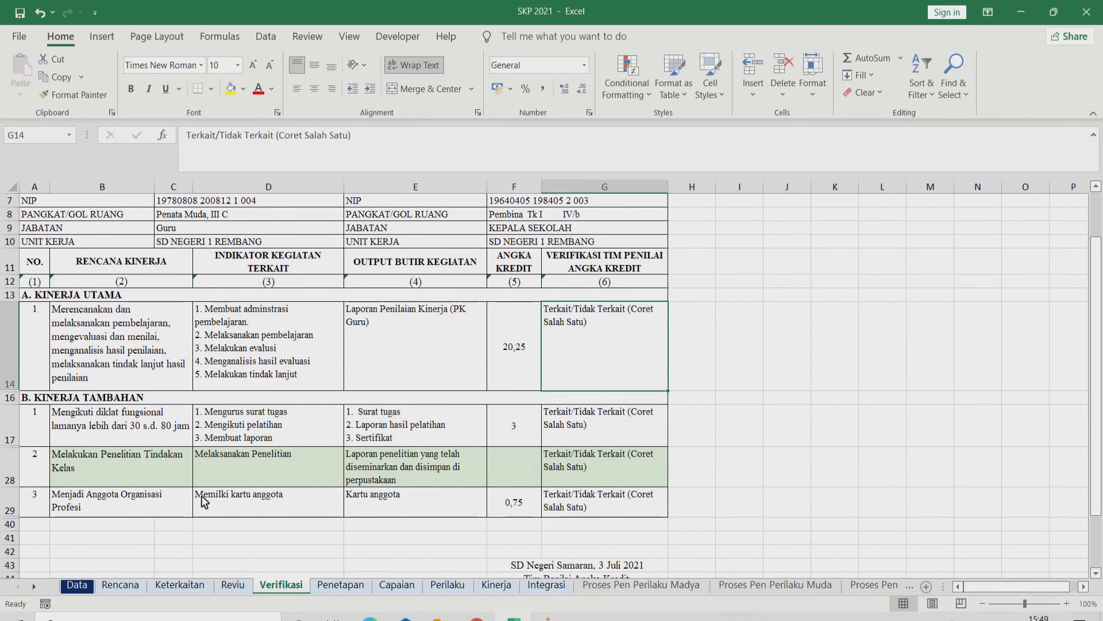
left_click(117, 432)
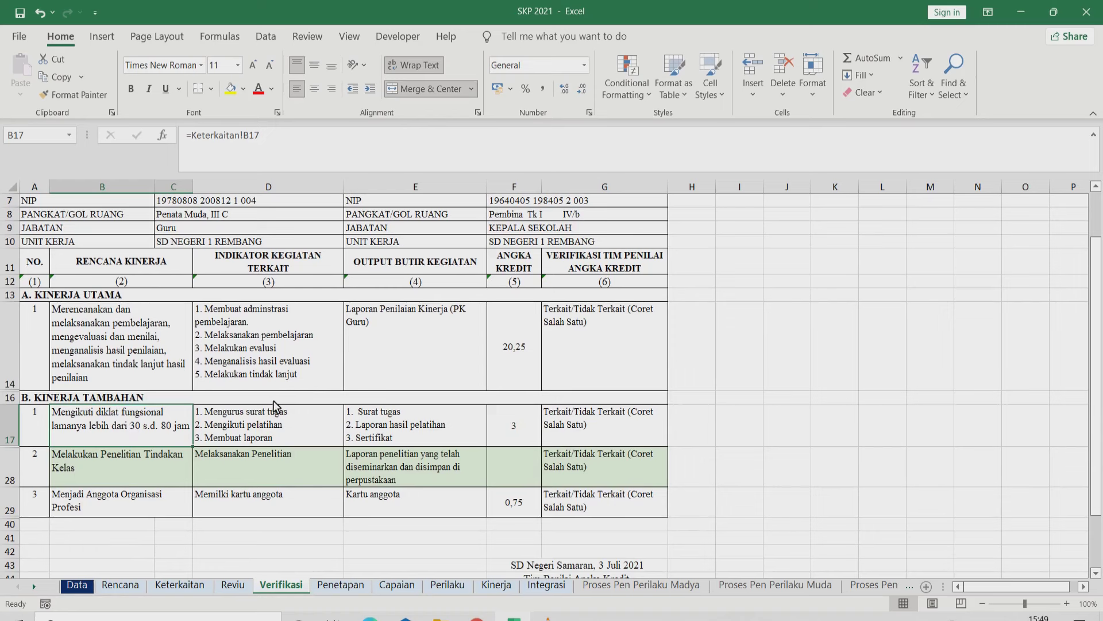
left_click(272, 427)
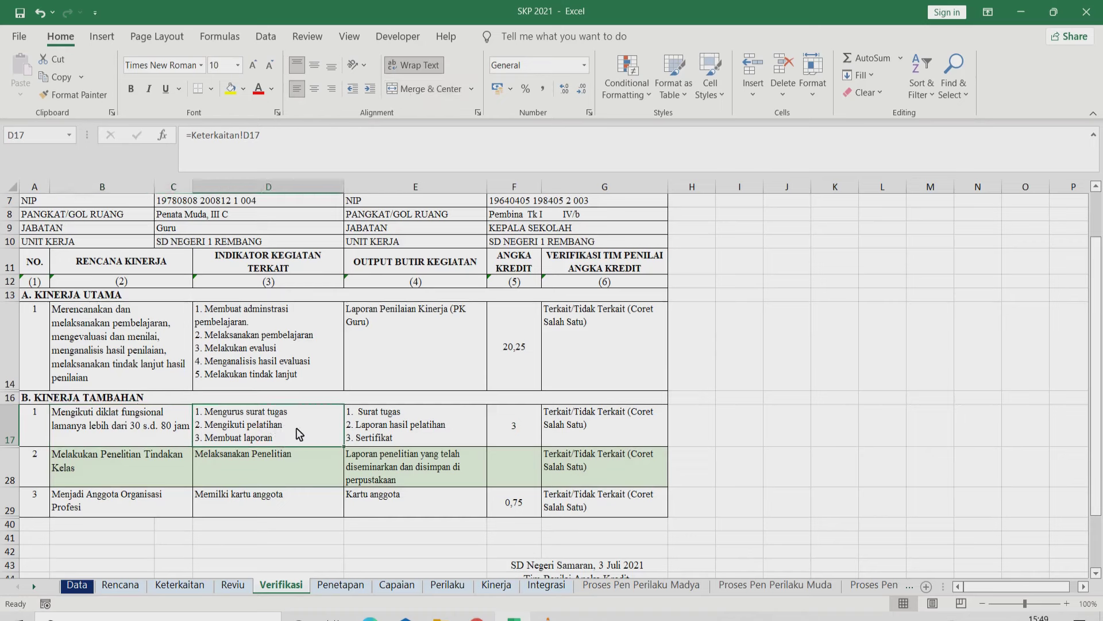
left_click(418, 437)
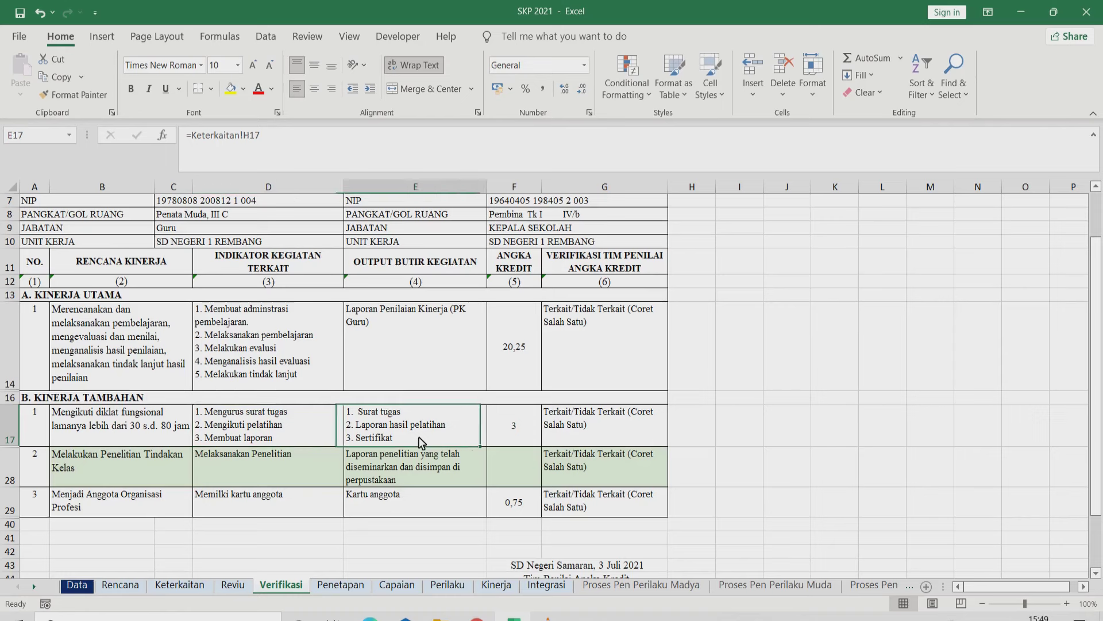
left_click(517, 431)
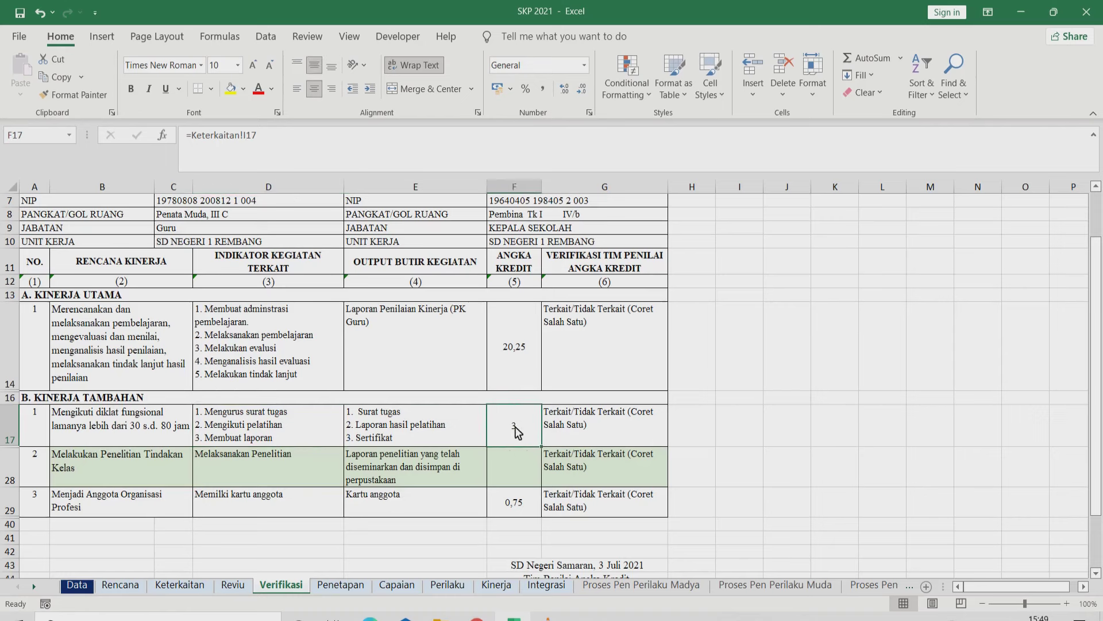
left_click(582, 430)
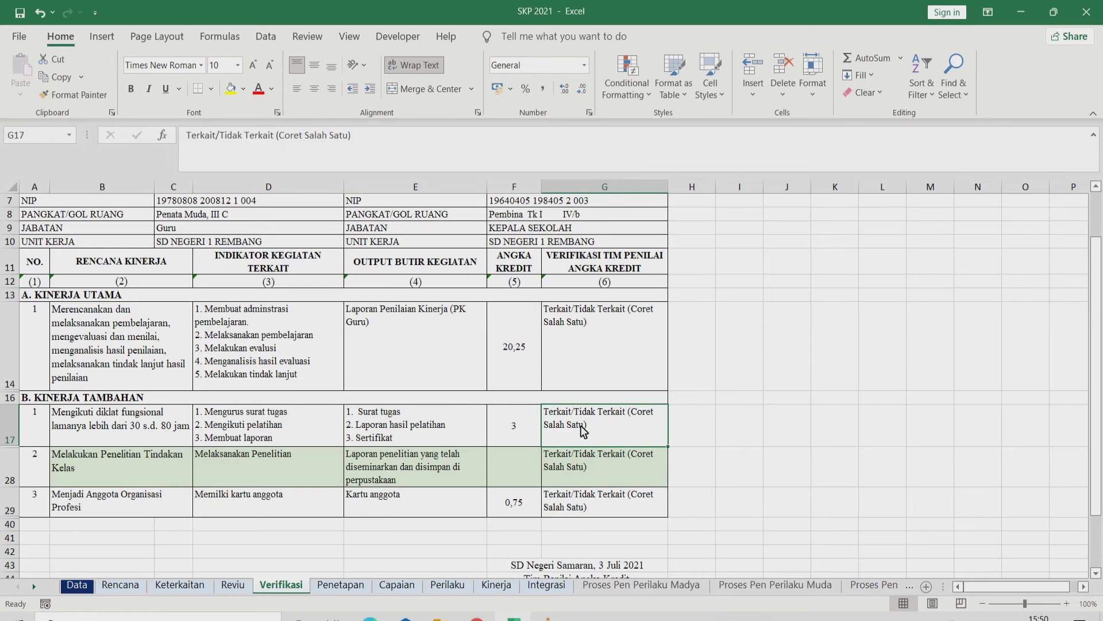
Review the remaining Kinerja Tambahan rows and the Tim Penilai Angka Kredit signature block on the Verifikasi sheet.
scroll(581, 425, "down", 2)
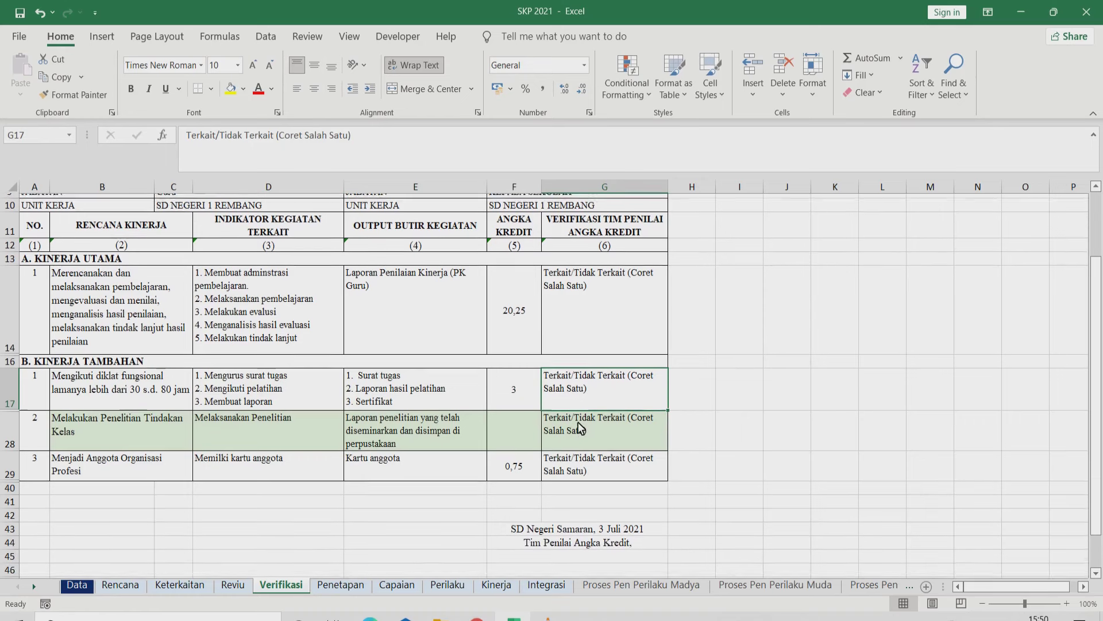
scroll(577, 423, "down", 2)
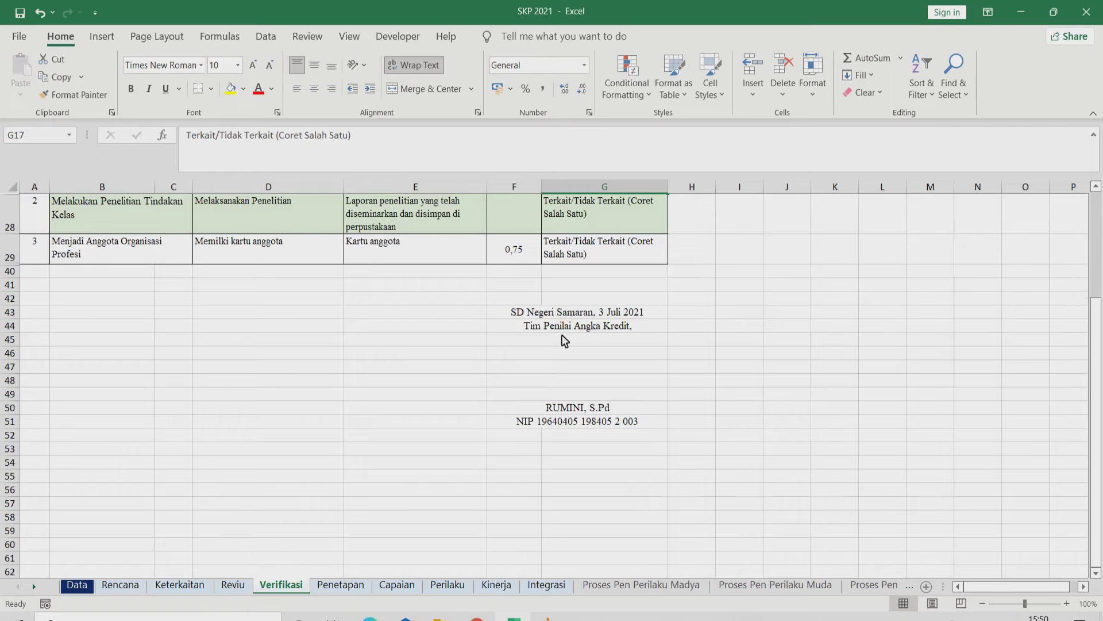
left_click_drag(573, 325, 631, 407)
left_click(615, 364)
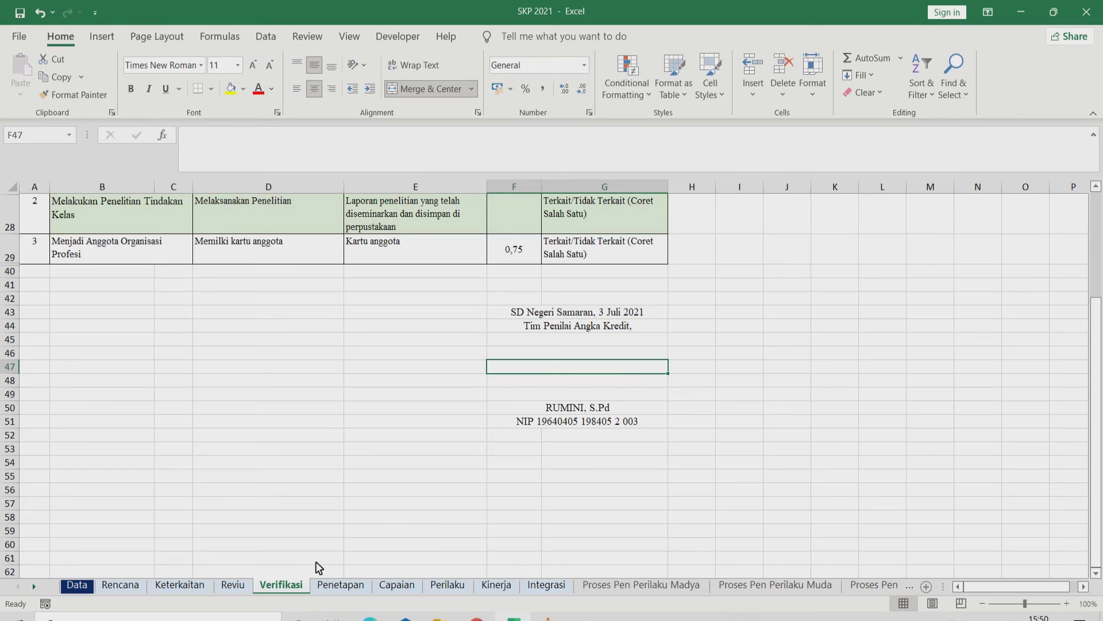
Revisit the Keterkaitan and Reviu sheets briefly, and return to the upper part of the Verifikasi sheet.
left_click(196, 585)
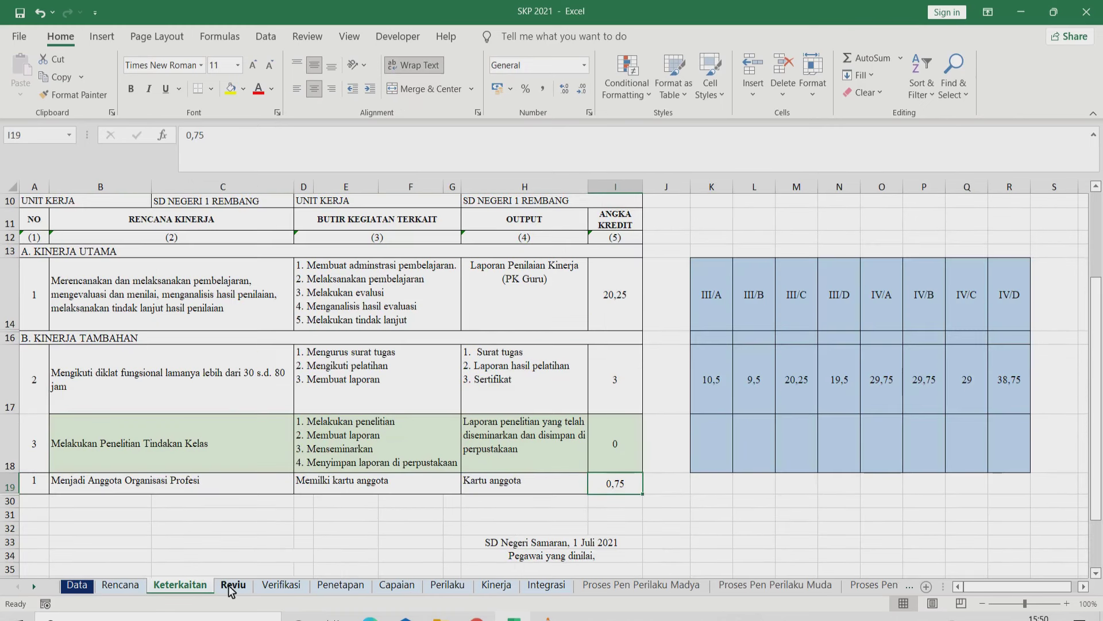
left_click(233, 585)
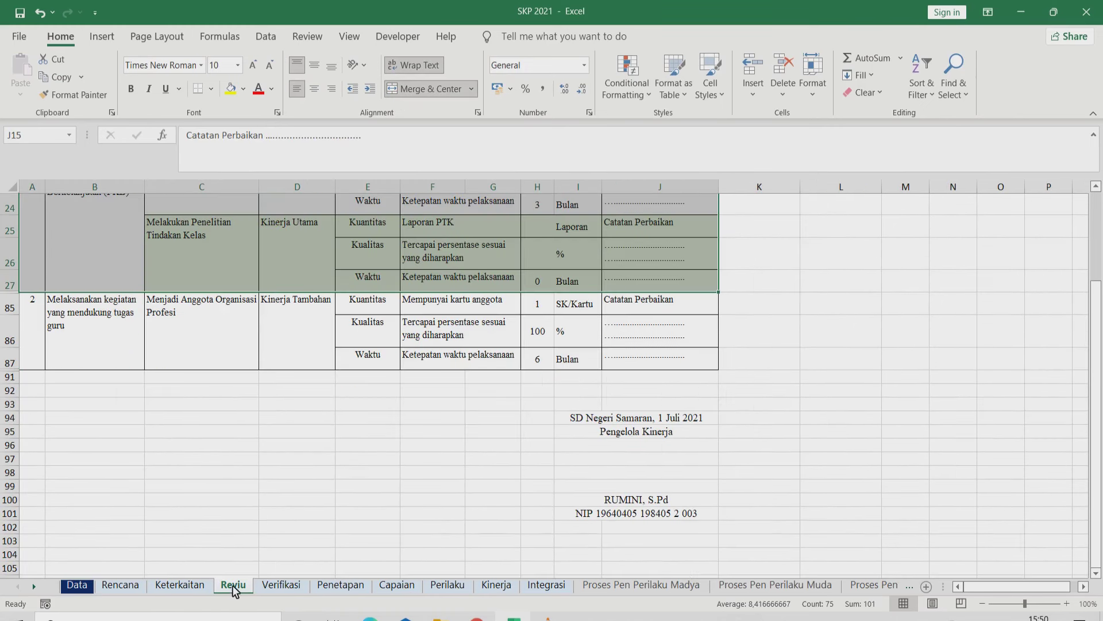
left_click(280, 584)
scroll(374, 427, "up", 10)
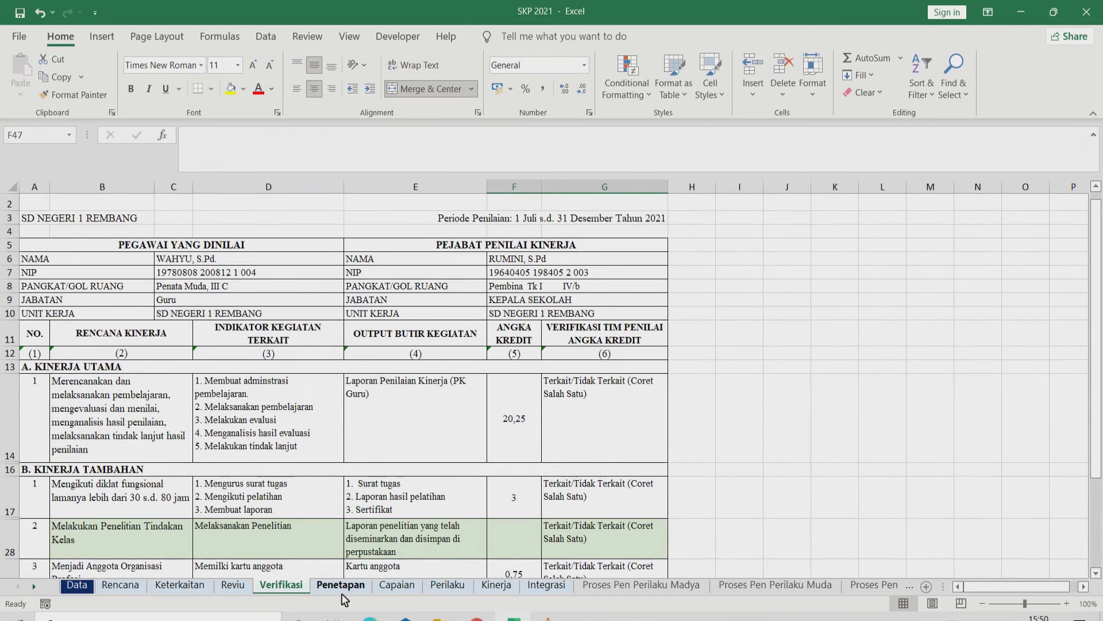
Open the Penetapan sheet and examine its Pegawai yang Dinilai and Pejabat Penilai Kinerja identity blocks.
left_click(340, 585)
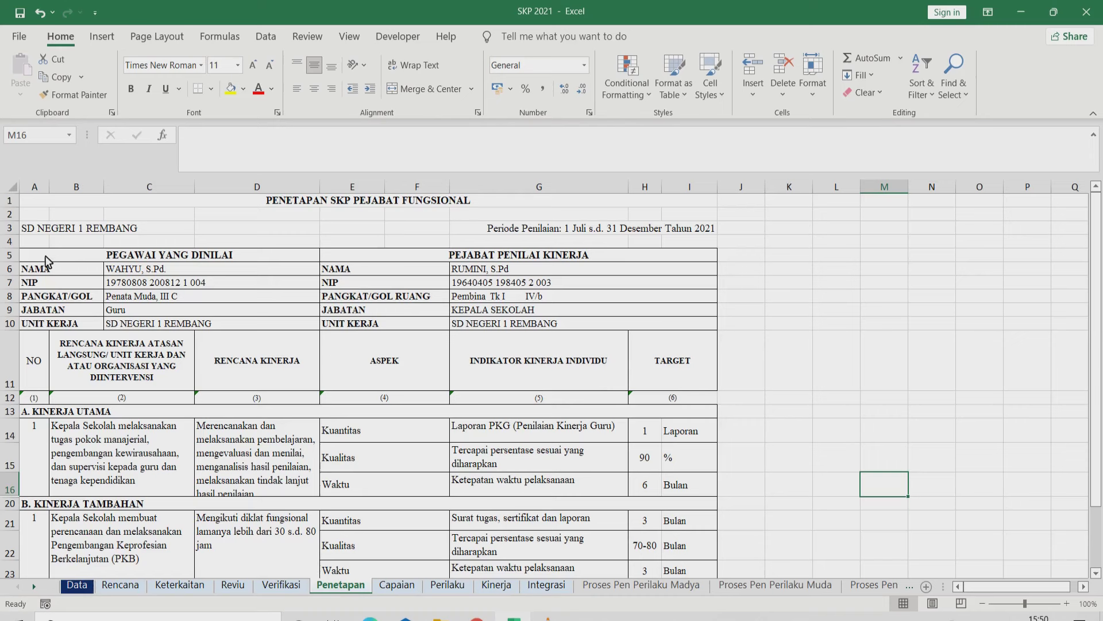
left_click_drag(45, 255, 231, 322)
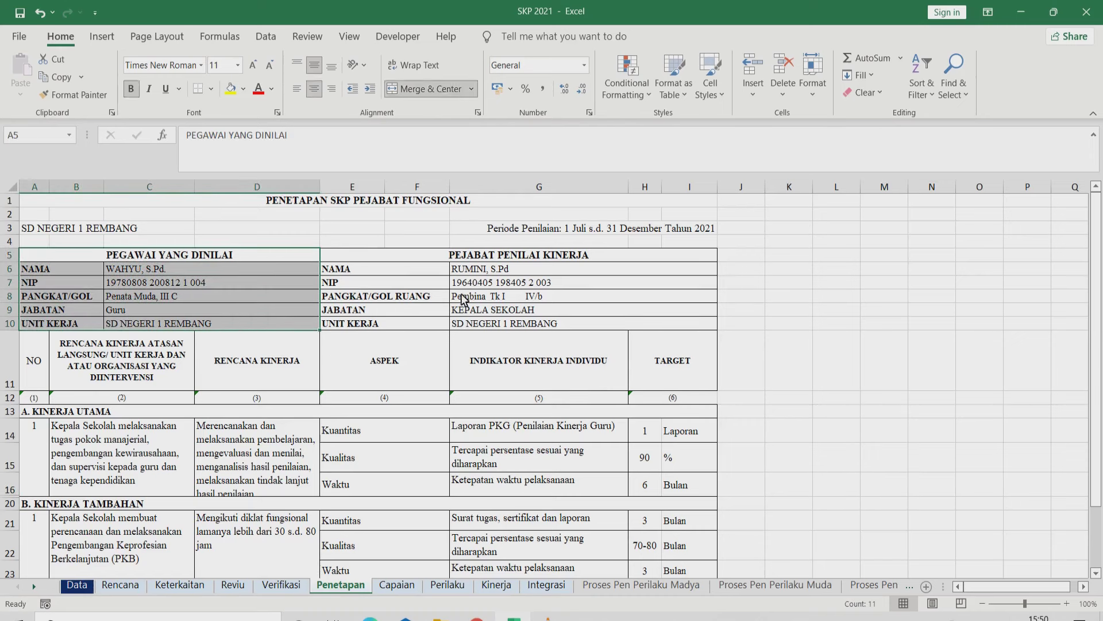
left_click_drag(370, 257, 540, 328)
left_click_drag(168, 259, 224, 318)
Check the Kinerja Utama item's plan cells on the Penetapan sheet and make row 16 taller so the full Rencana Kinerja text fits.
scroll(245, 460, "down", 2)
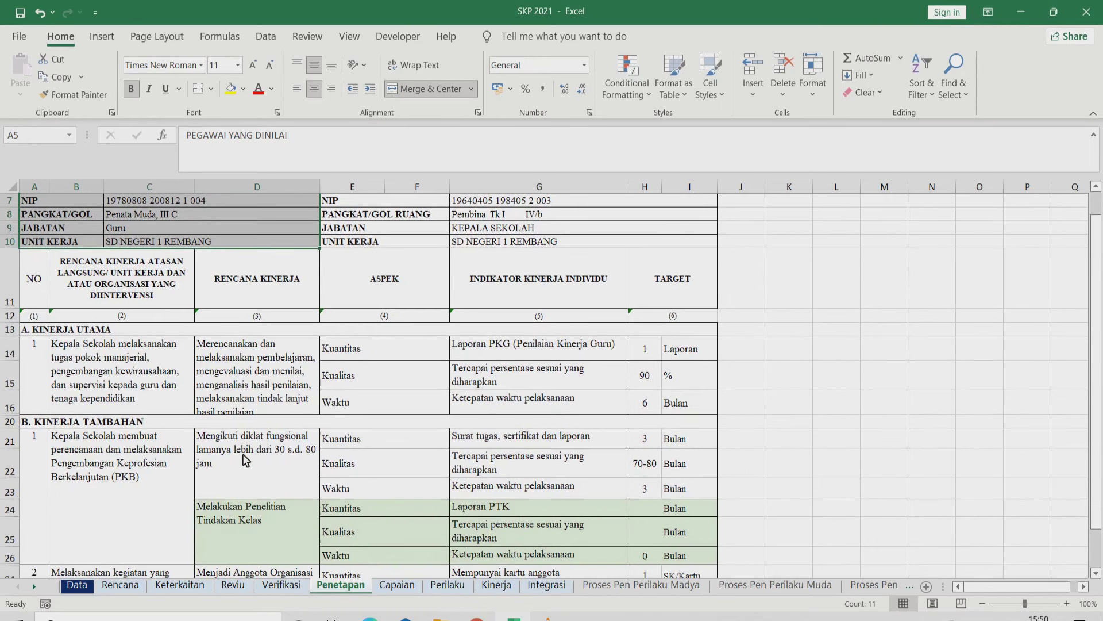
left_click(118, 370)
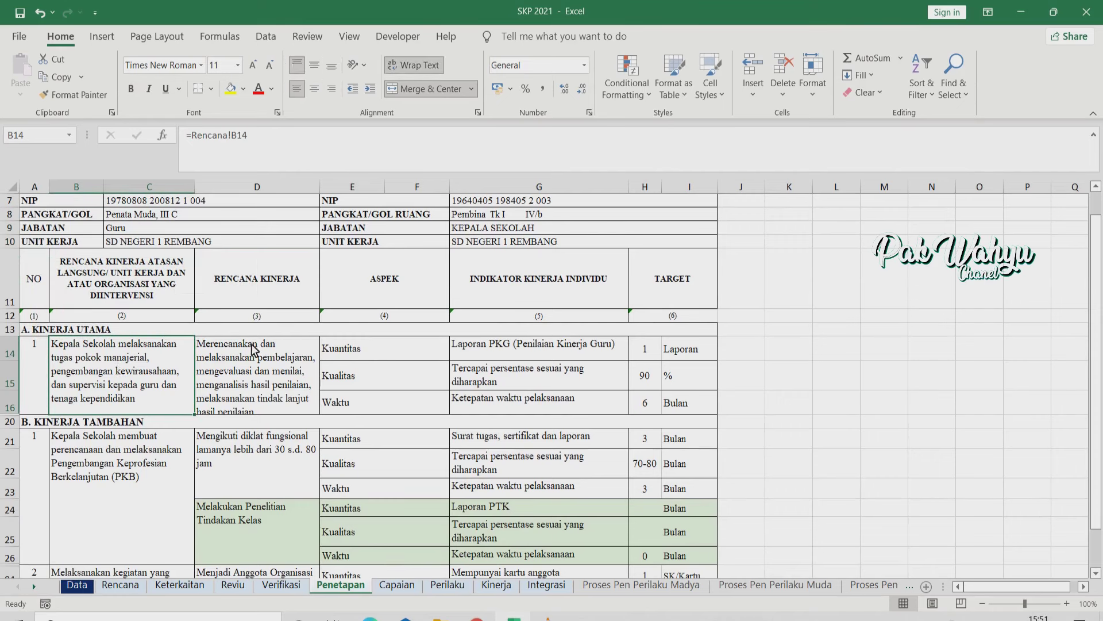
left_click(251, 368)
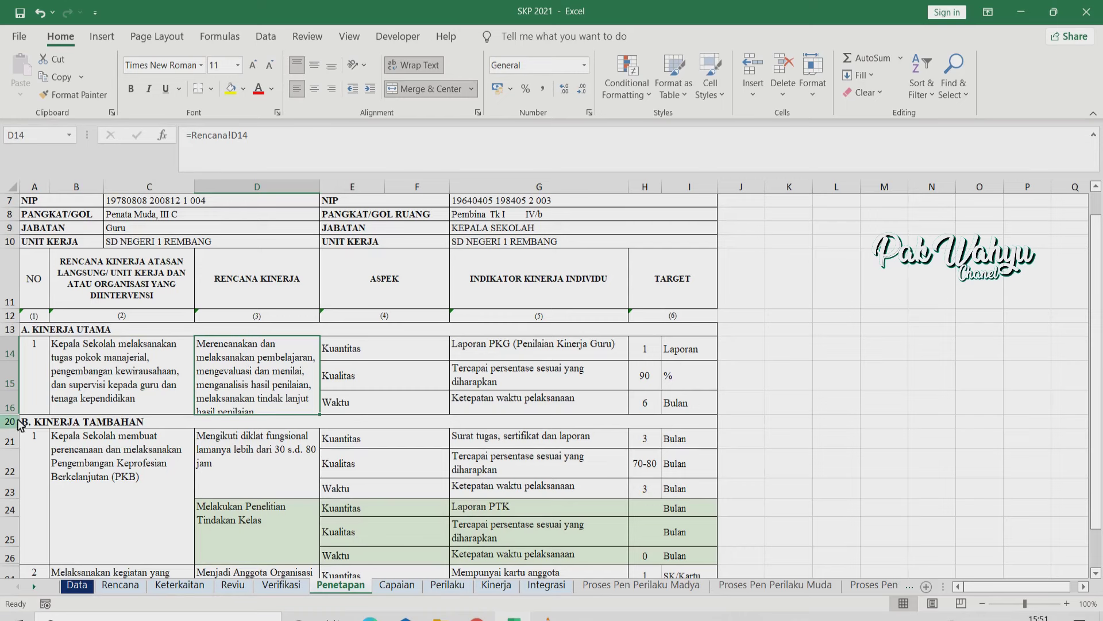
left_click_drag(18, 413, 17, 423)
Examine the Kinerja Utama item's Aspek entries and its Target cells for Kuantitas, Kualitas and Waktu on the Penetapan sheet.
left_click_drag(351, 352, 361, 400)
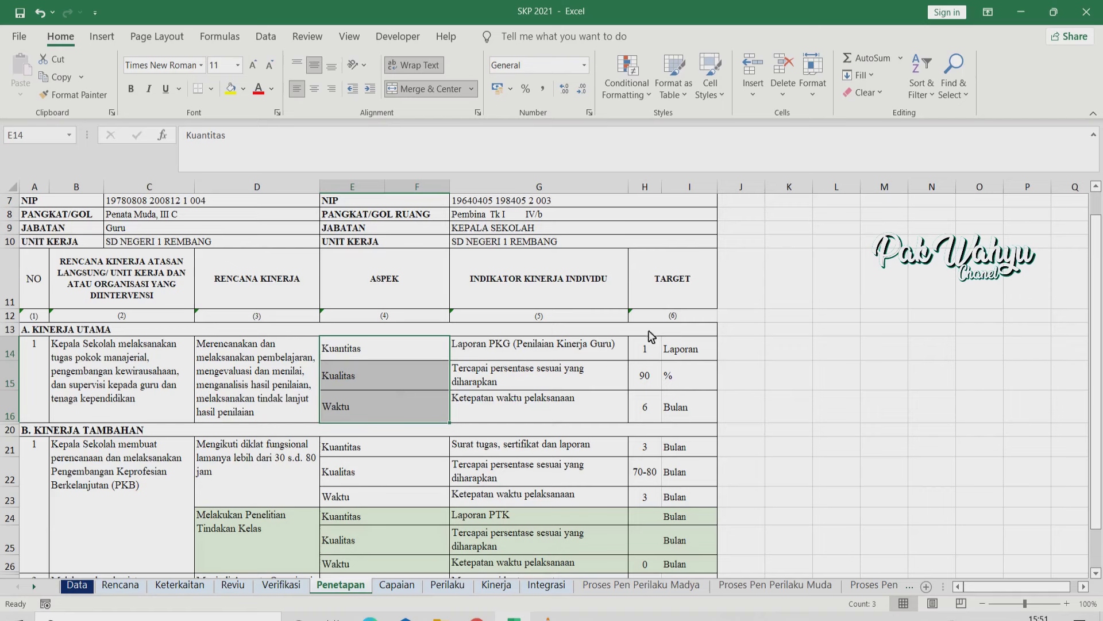
left_click(651, 352)
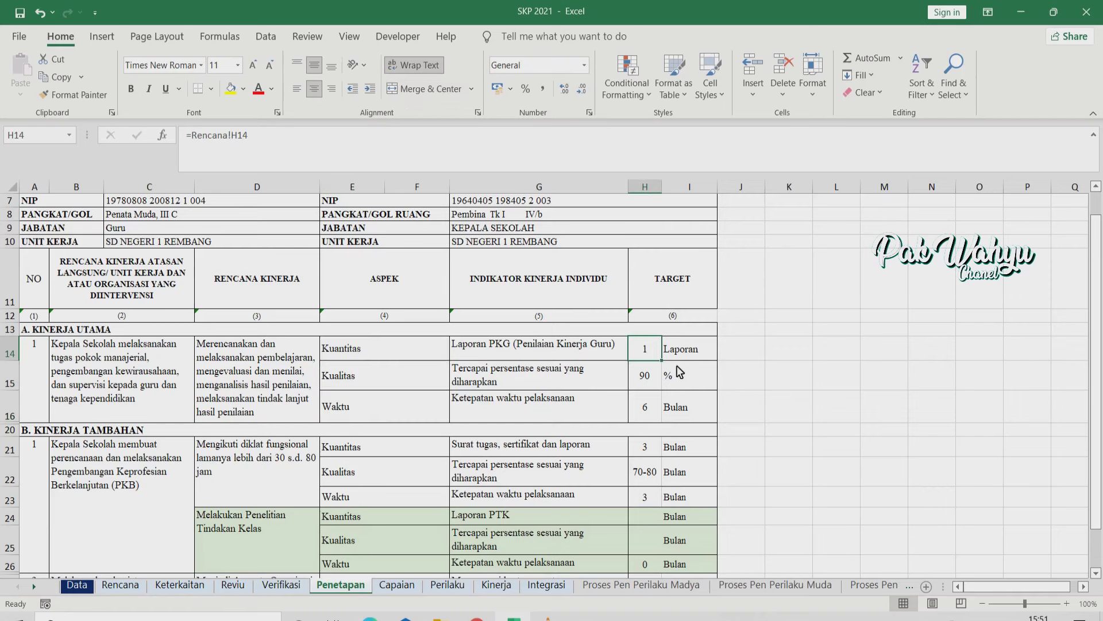
left_click_drag(665, 344, 680, 424)
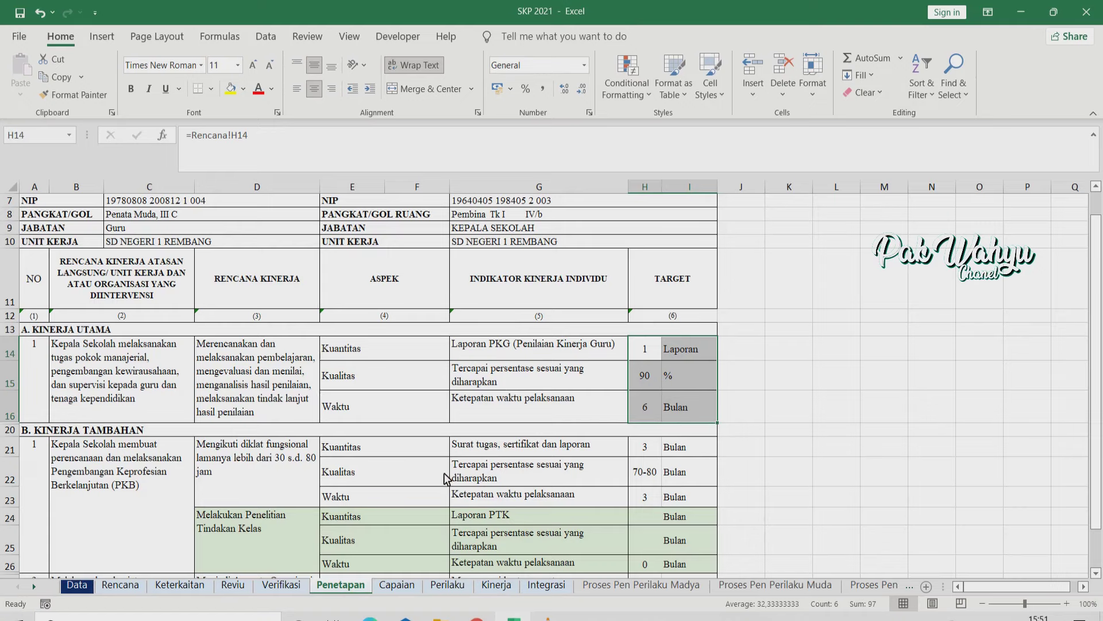
Look over the Kinerja Tambahan rows of the Penetapan sheet down to the Pegawai yang Dinilai and Pengelola Kinerja signature blocks.
scroll(463, 494, "down", 1)
scroll(464, 495, "down", 1)
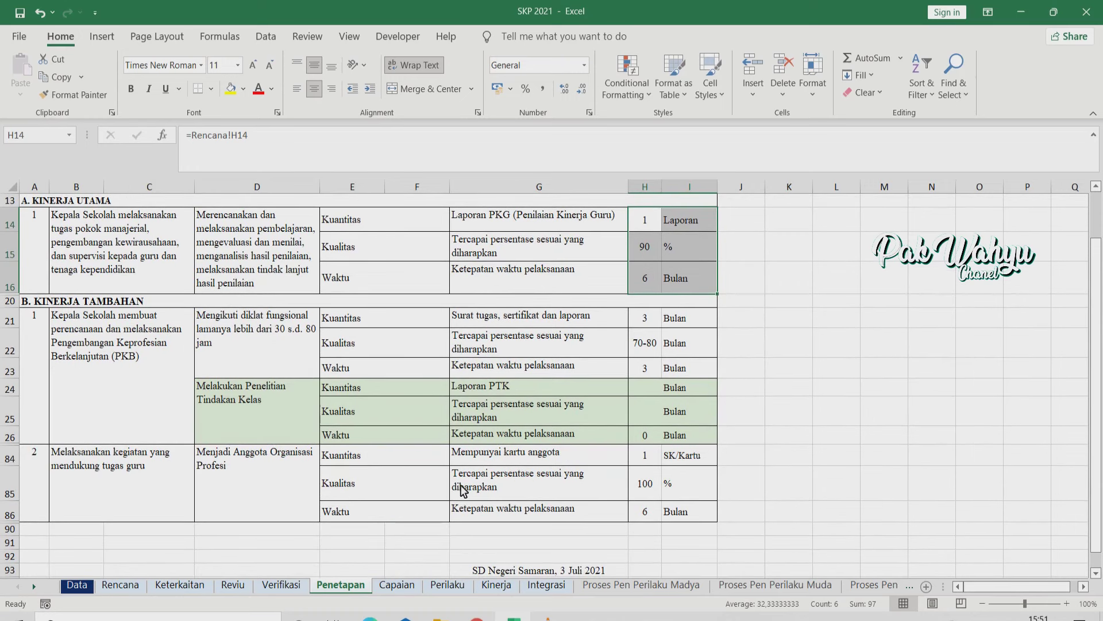
scroll(455, 482, "up", 2)
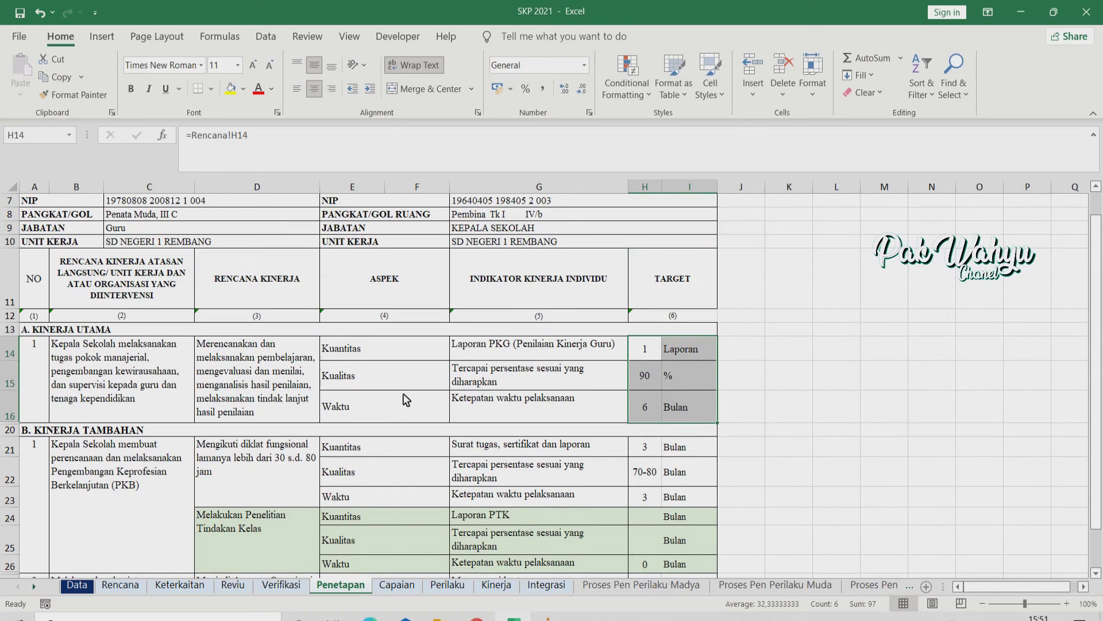
scroll(397, 384, "down", 3)
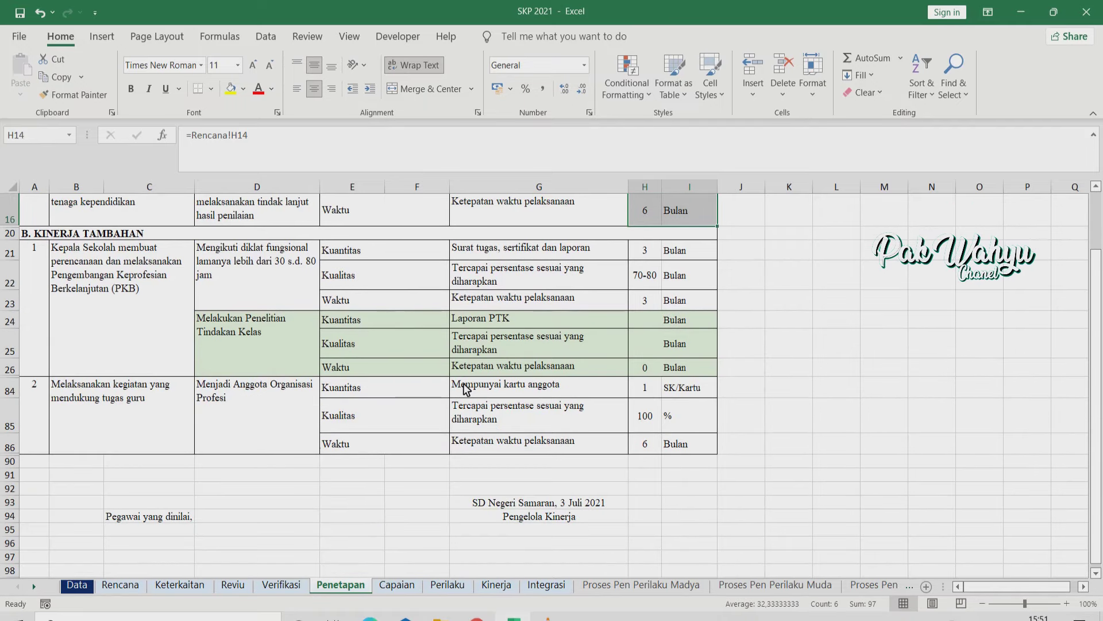
scroll(465, 389, "down", 1)
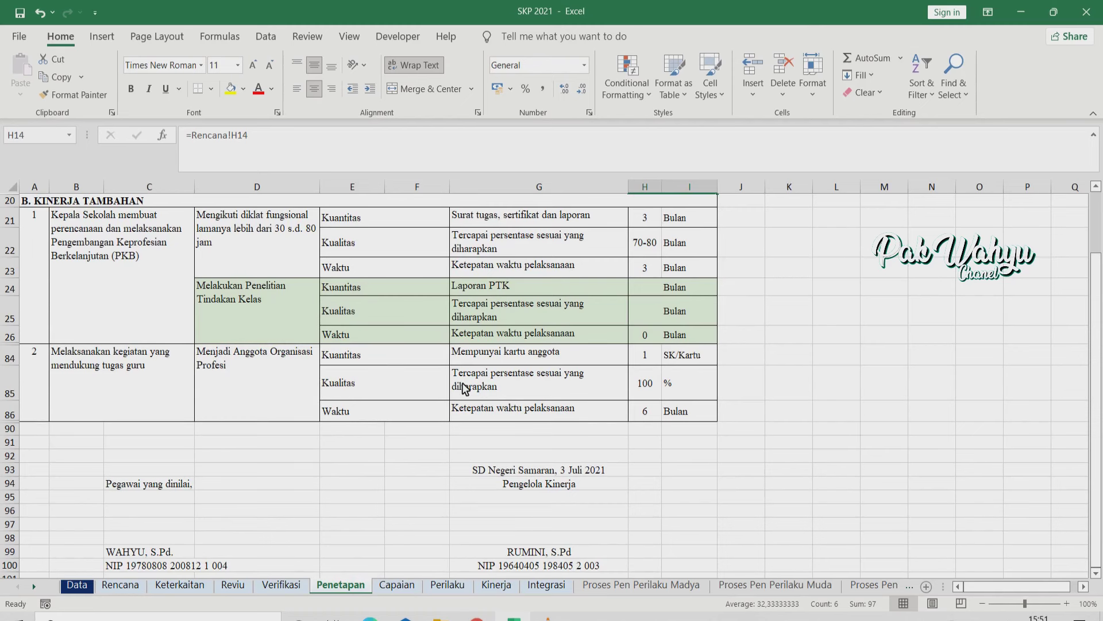
Finish looking over the Penetapan sheet and open the Capaian sheet to check the Kinerja Utama item's Kuantitas, Kualitas and Waktu aspects.
scroll(466, 390, "up", 1)
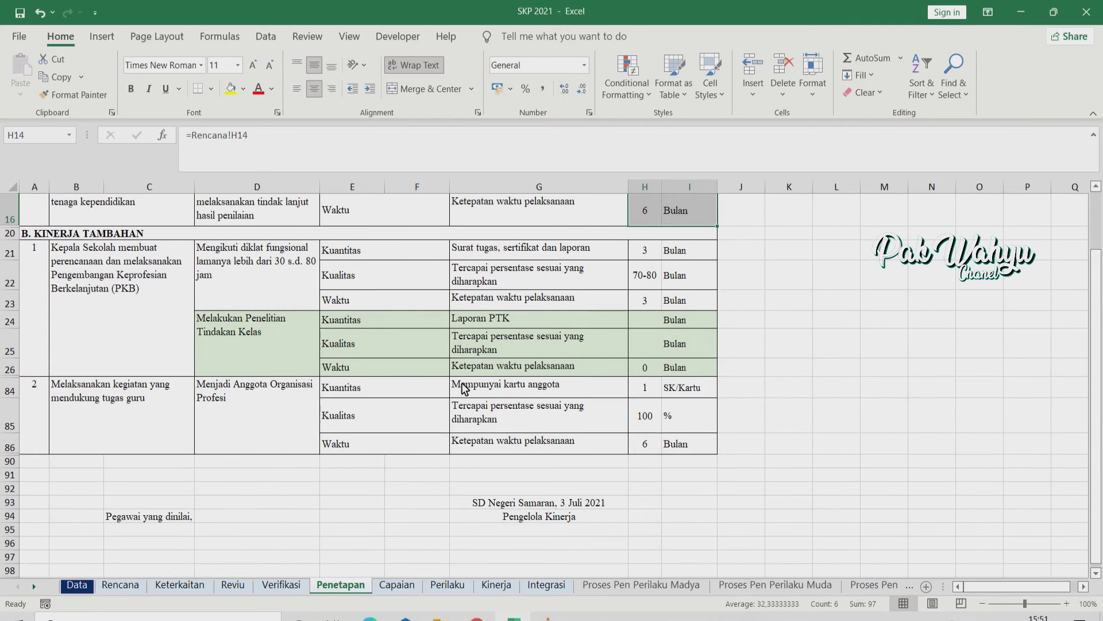
scroll(463, 386, "down", 3)
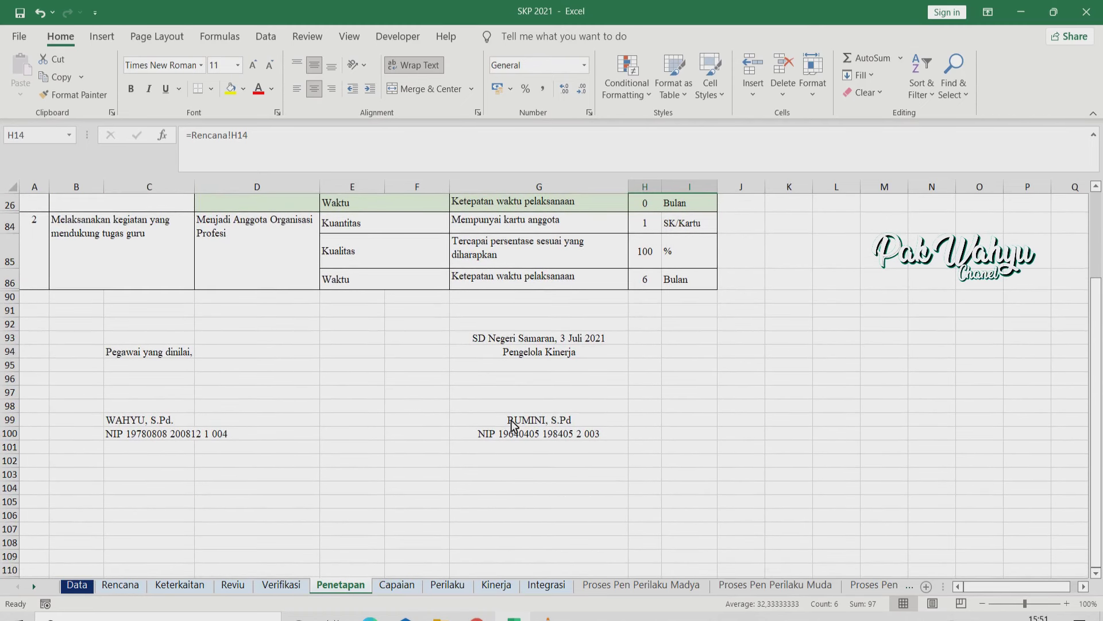
left_click(397, 585)
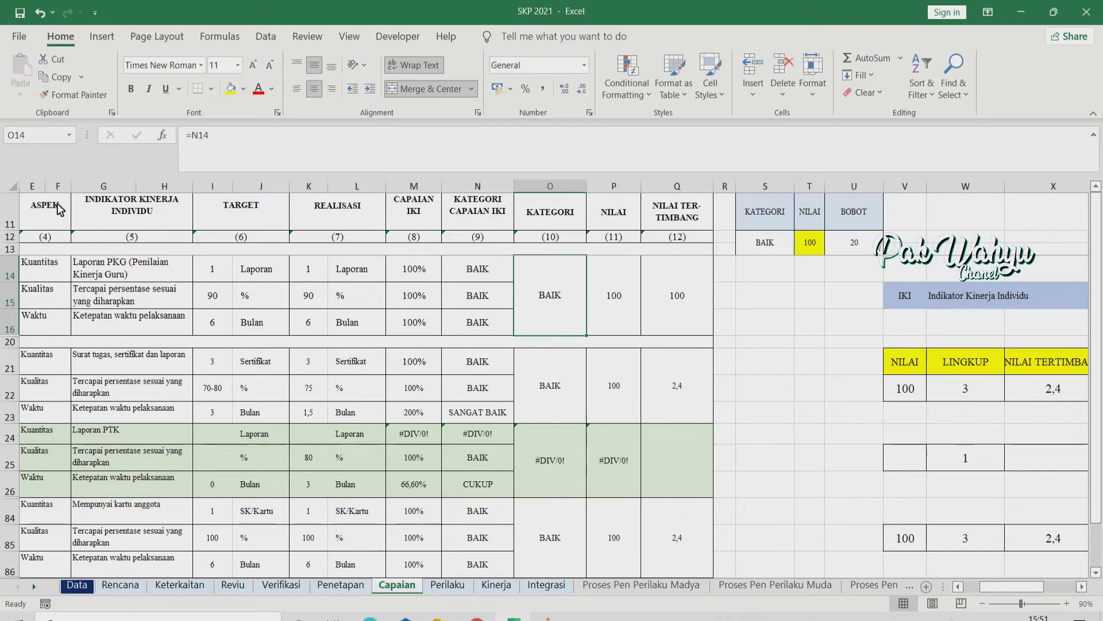
left_click(58, 267)
left_click(50, 294)
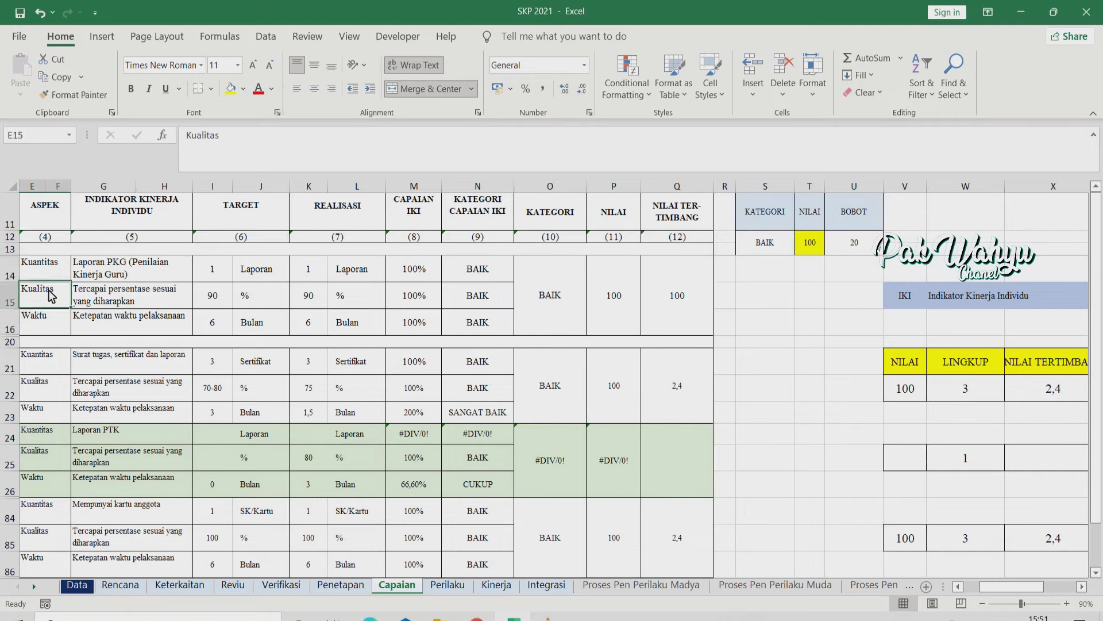
left_click(46, 320)
Examine the Capaian column headings from Indikator Kinerja Individu, Target and Realisasi through to Kategori, Nilai and Nilai Tertimbang.
left_click(119, 218)
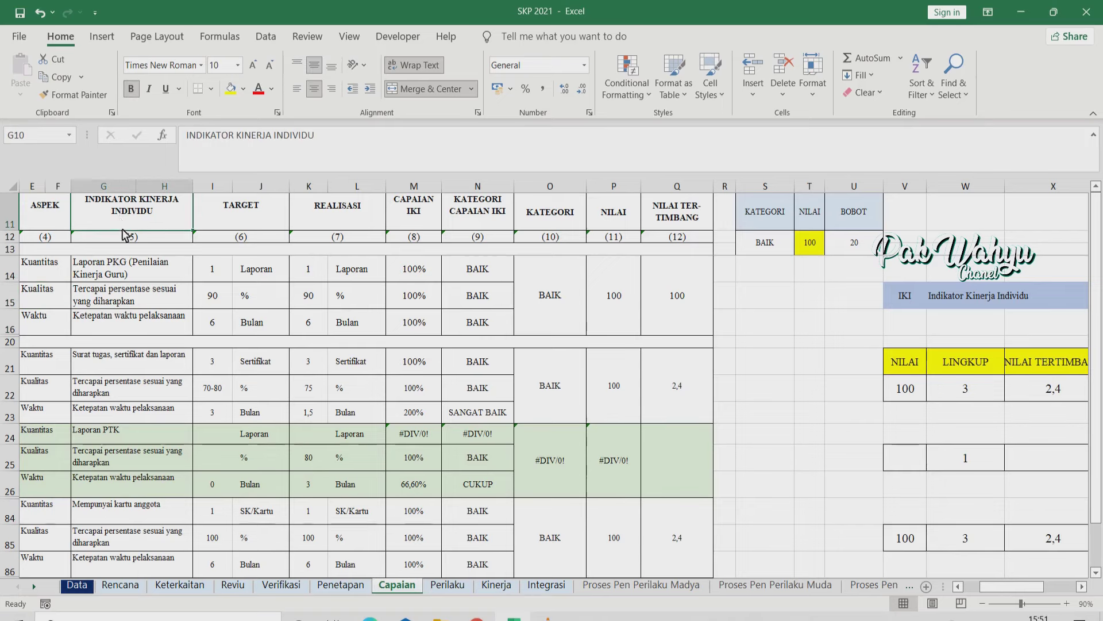
left_click(238, 224)
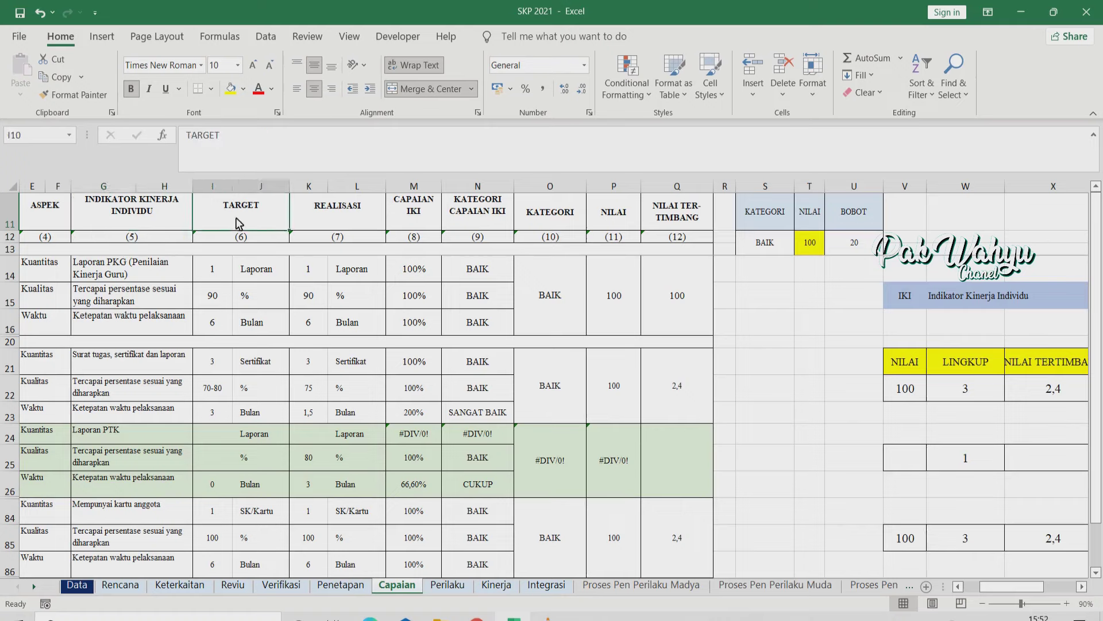
left_click(333, 219)
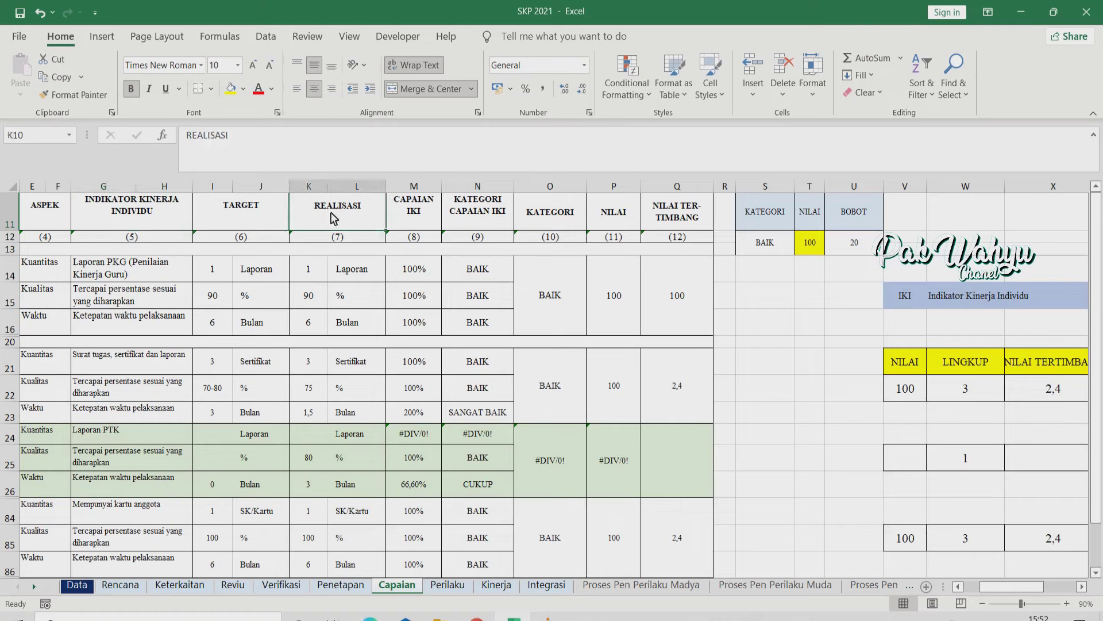
left_click(425, 217)
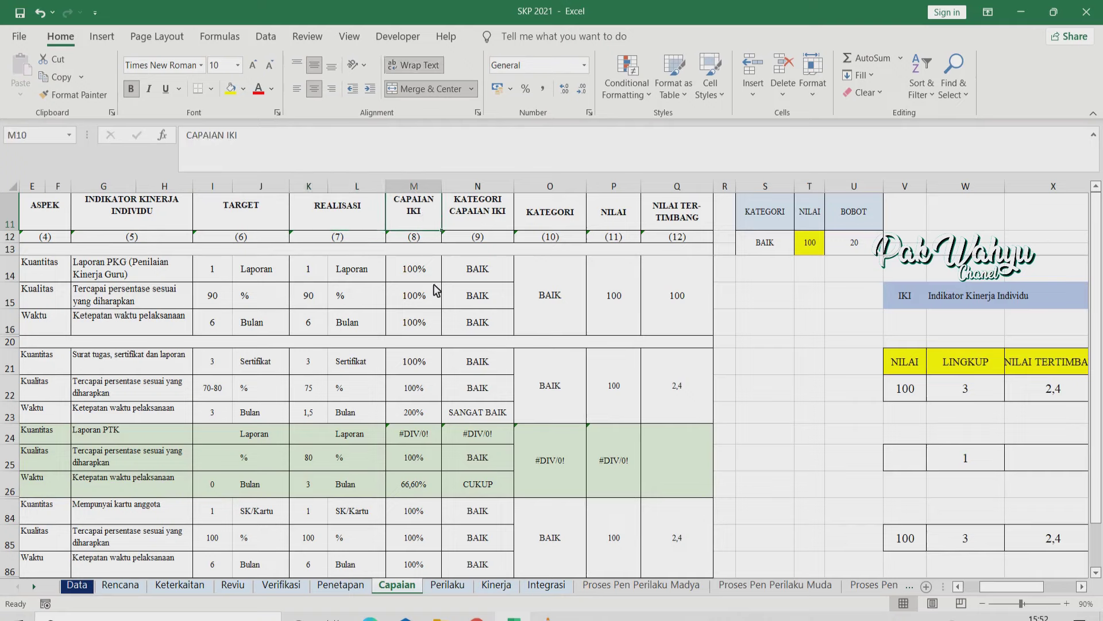
left_click(491, 224)
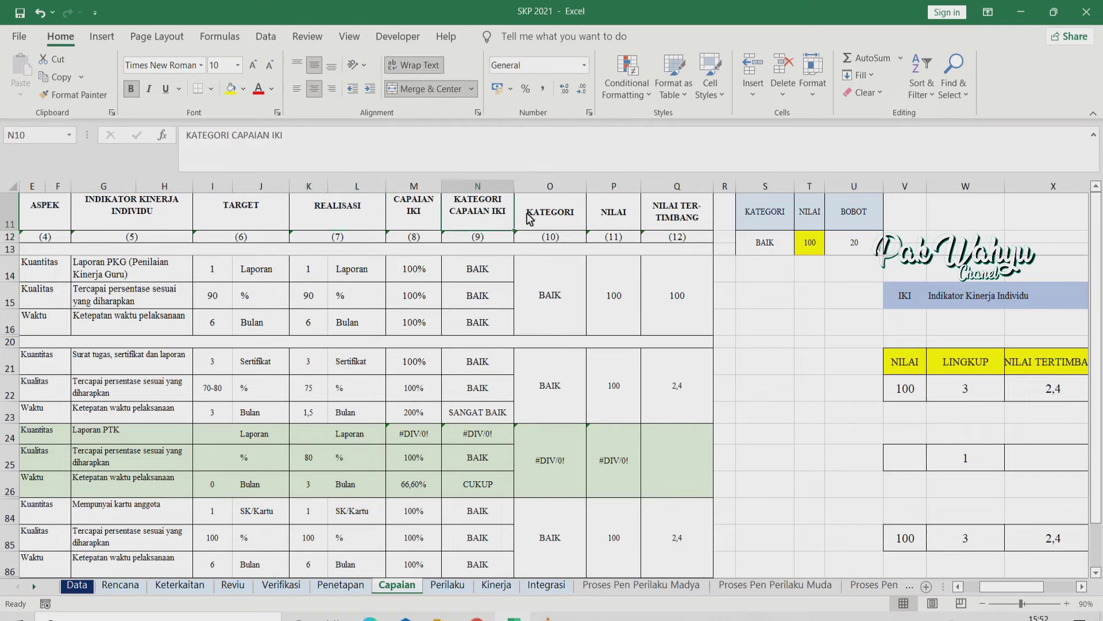
left_click(560, 223)
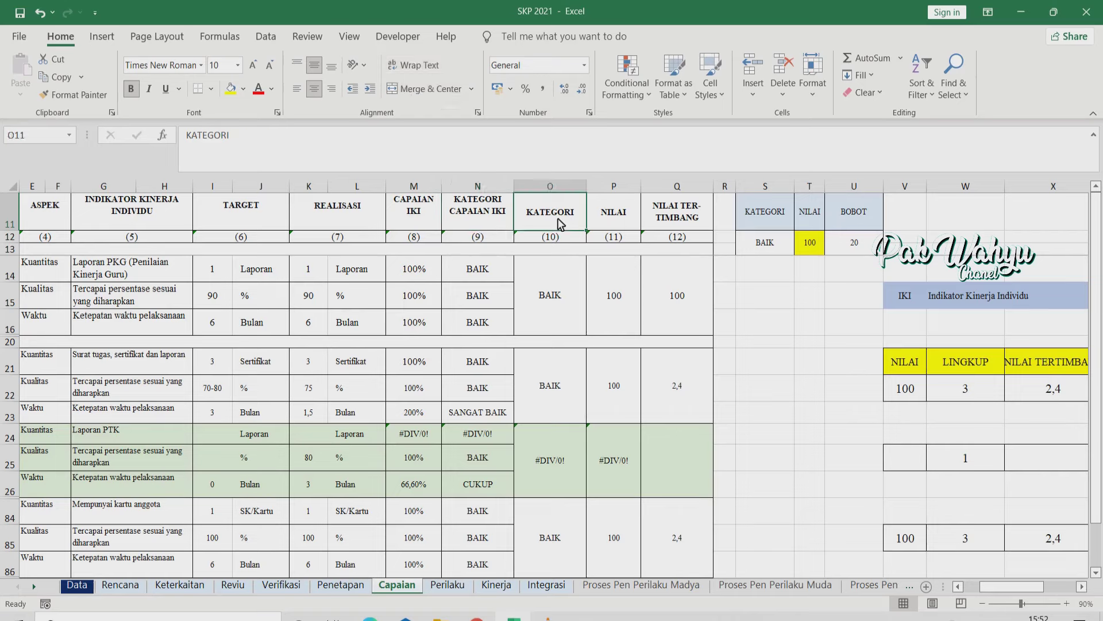
left_click(624, 229)
left_click(674, 224)
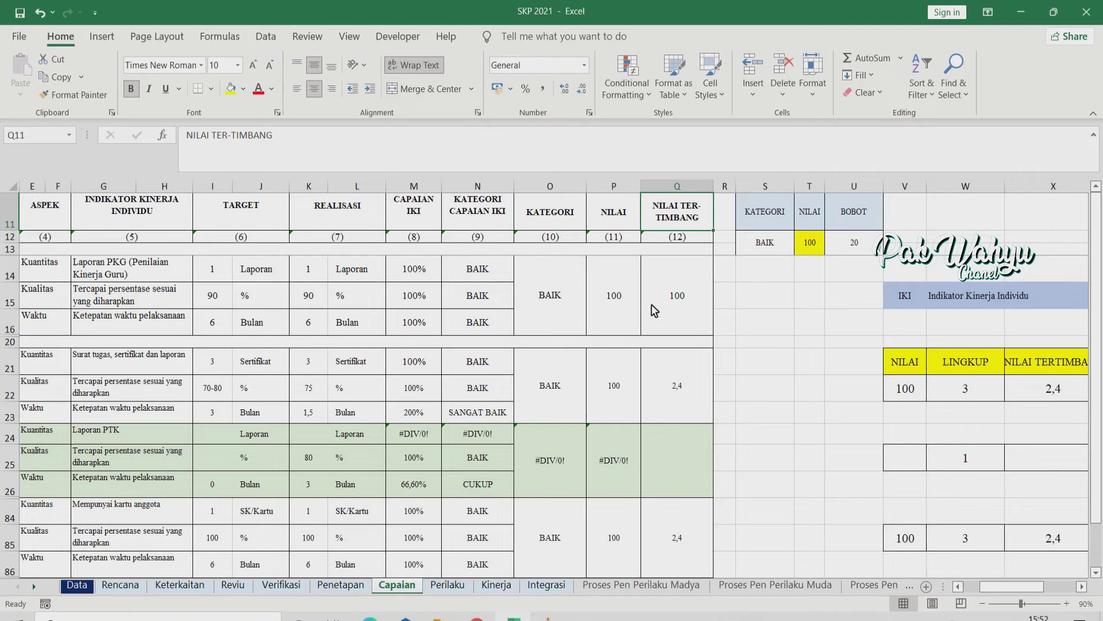
Review the Kinerja Utama aspects and trace the Kuantitas row from its indicator and Realisasi to the Capaian IKI and Kategori Capaian IKI formulas.
left_click(43, 271)
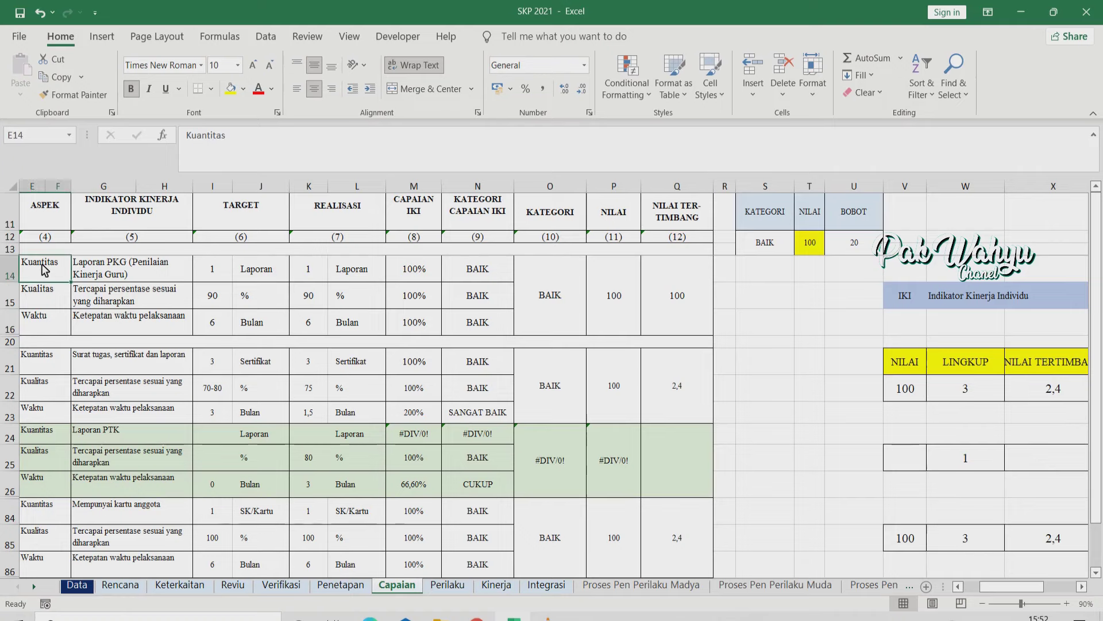
left_click(41, 293)
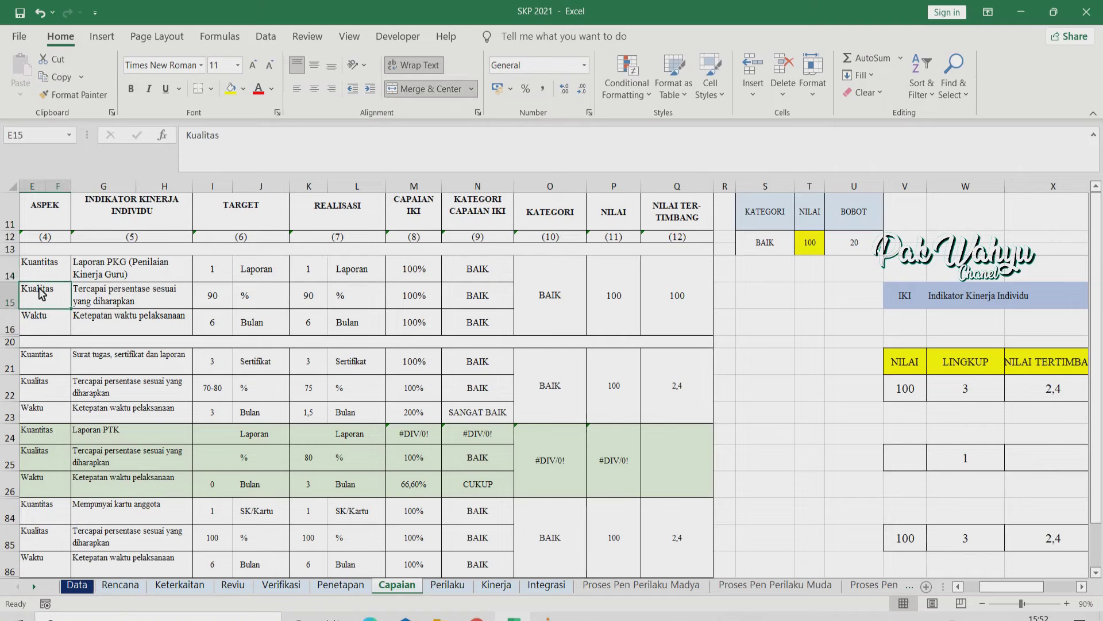
left_click(42, 322)
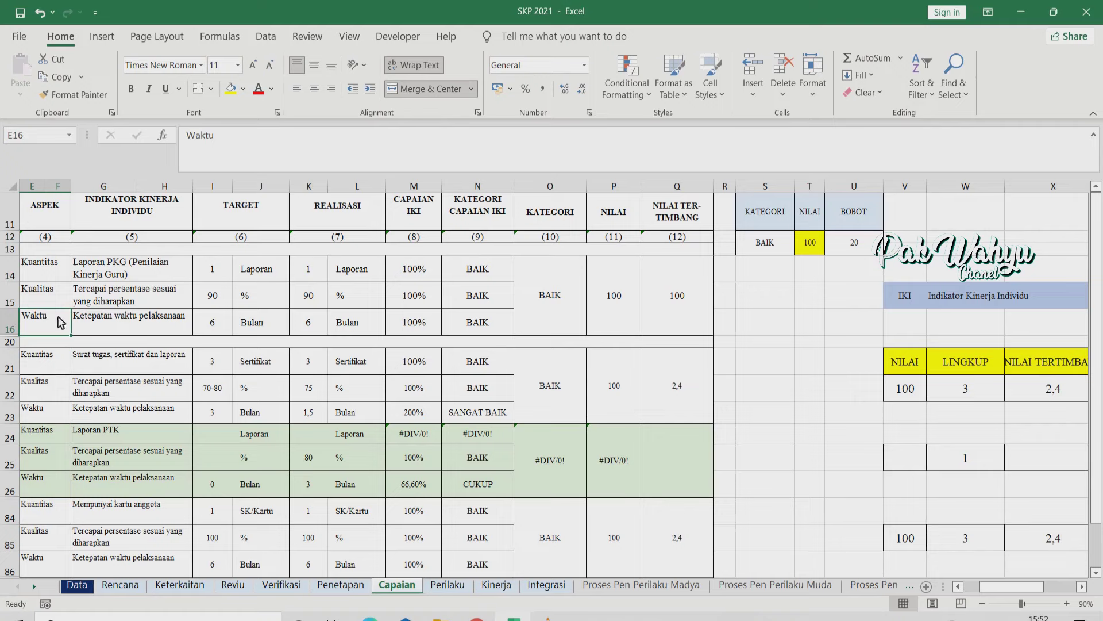
left_click(130, 269)
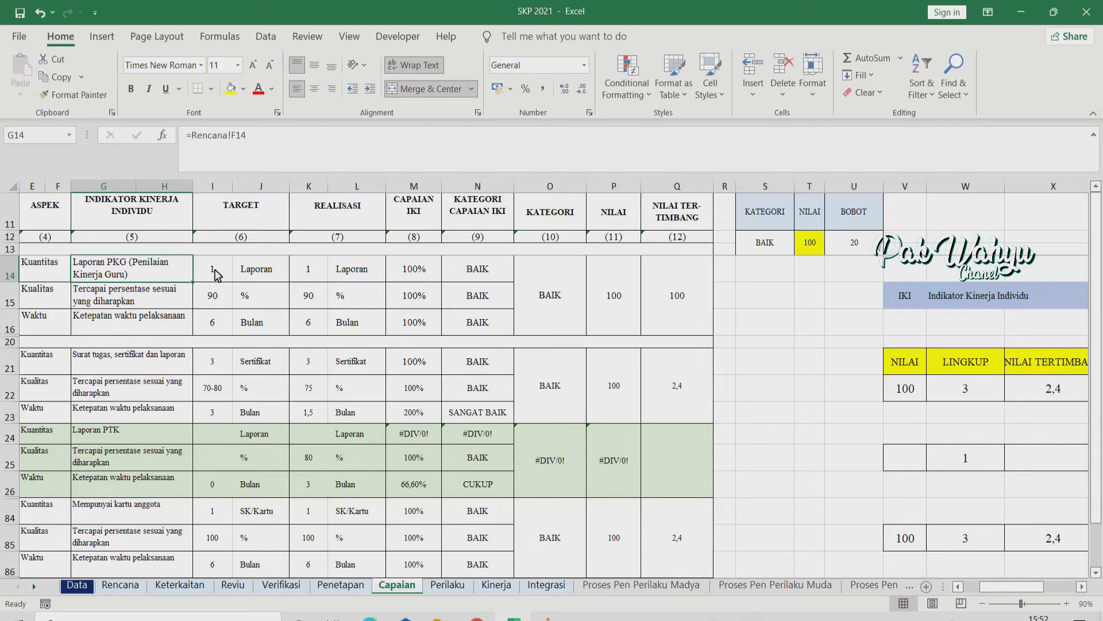
left_click_drag(212, 271, 343, 269)
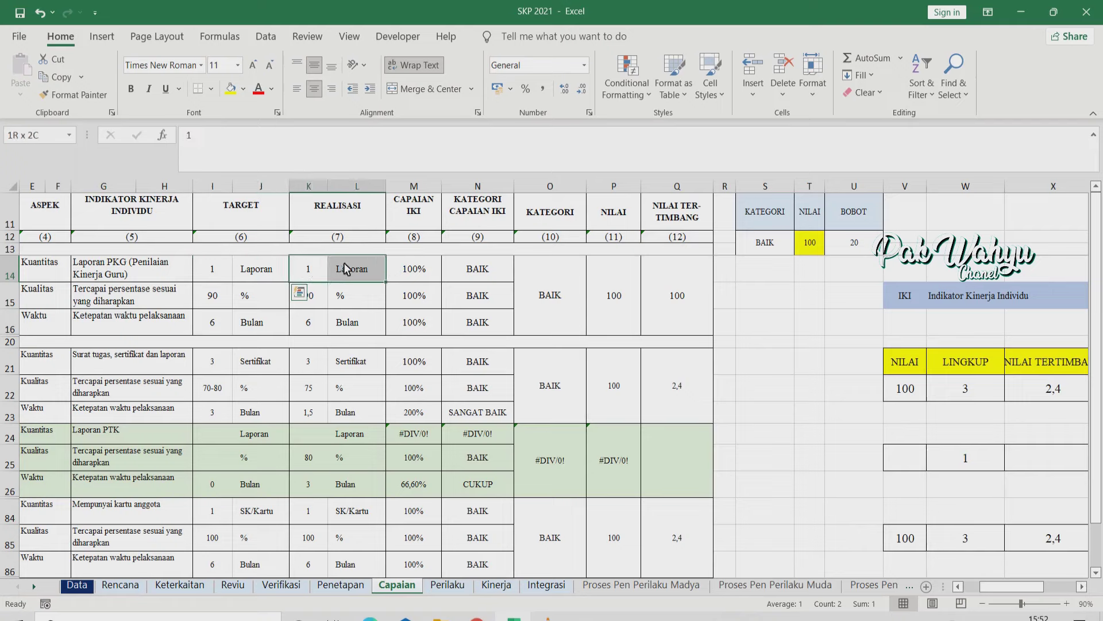
left_click_drag(345, 268, 347, 267)
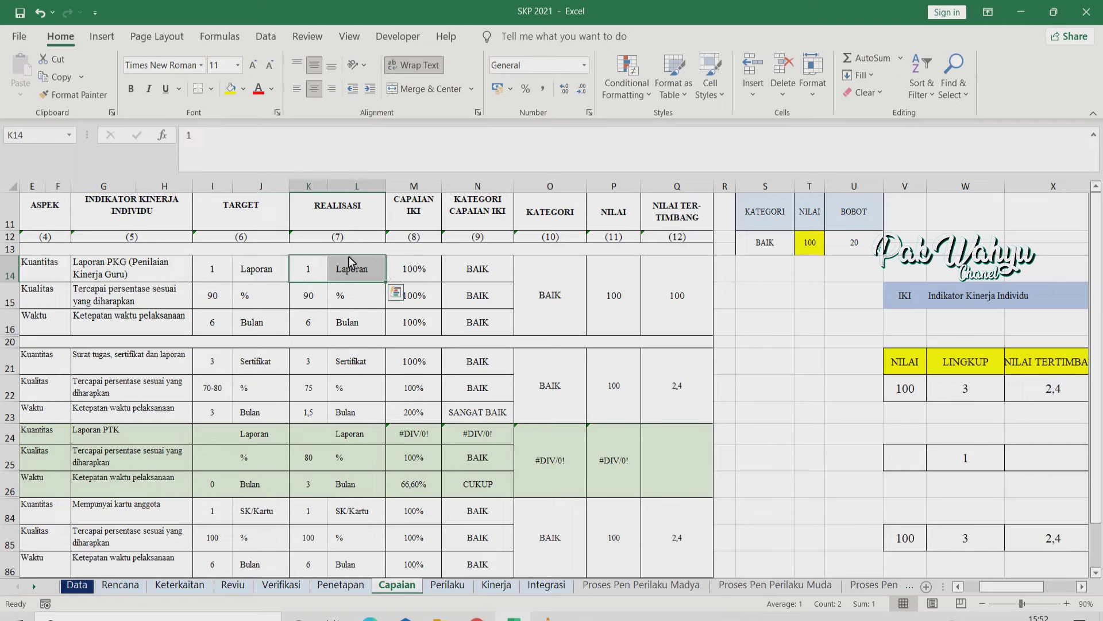
left_click(423, 268)
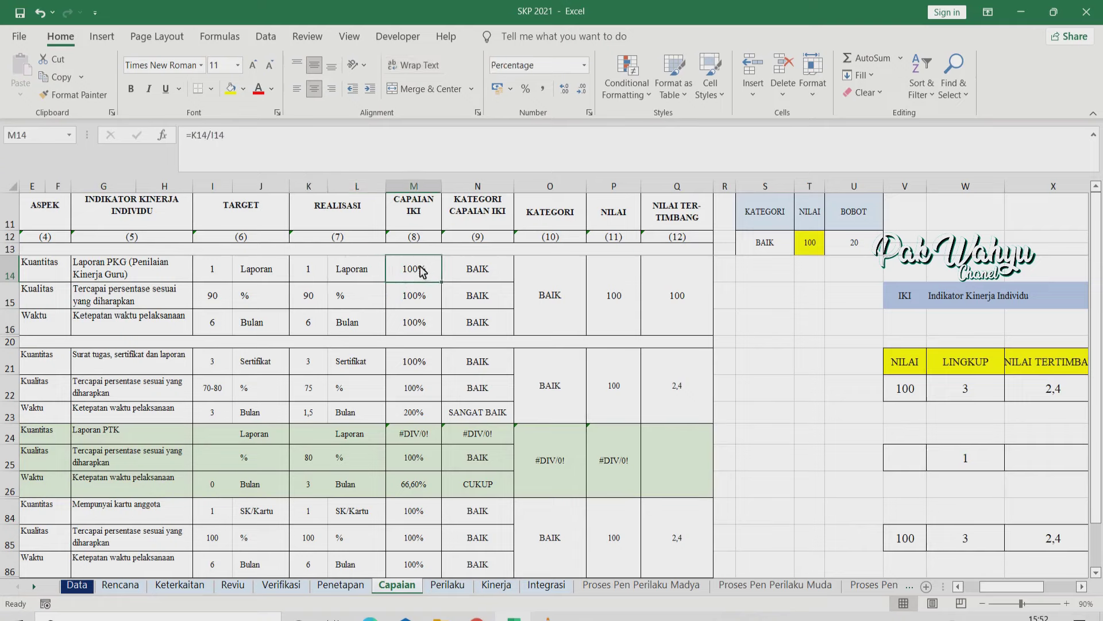
left_click(480, 276)
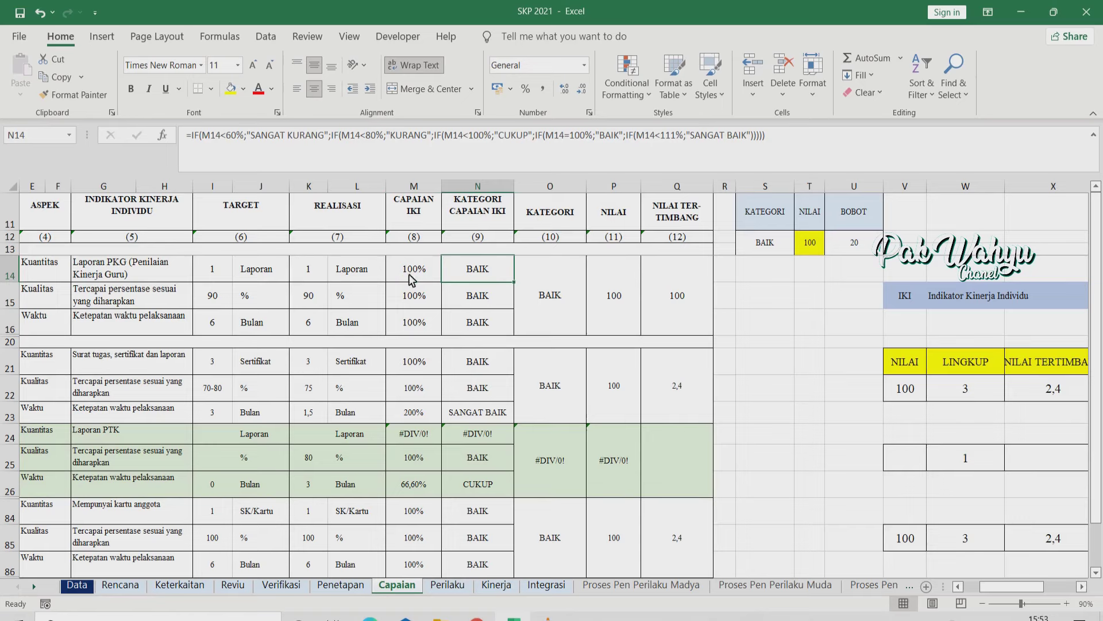
Set the Kinerja Utama Kuantitas Realisasi in K14 to 0,75 and check its Kategori Capaian IKI.
left_click(427, 276)
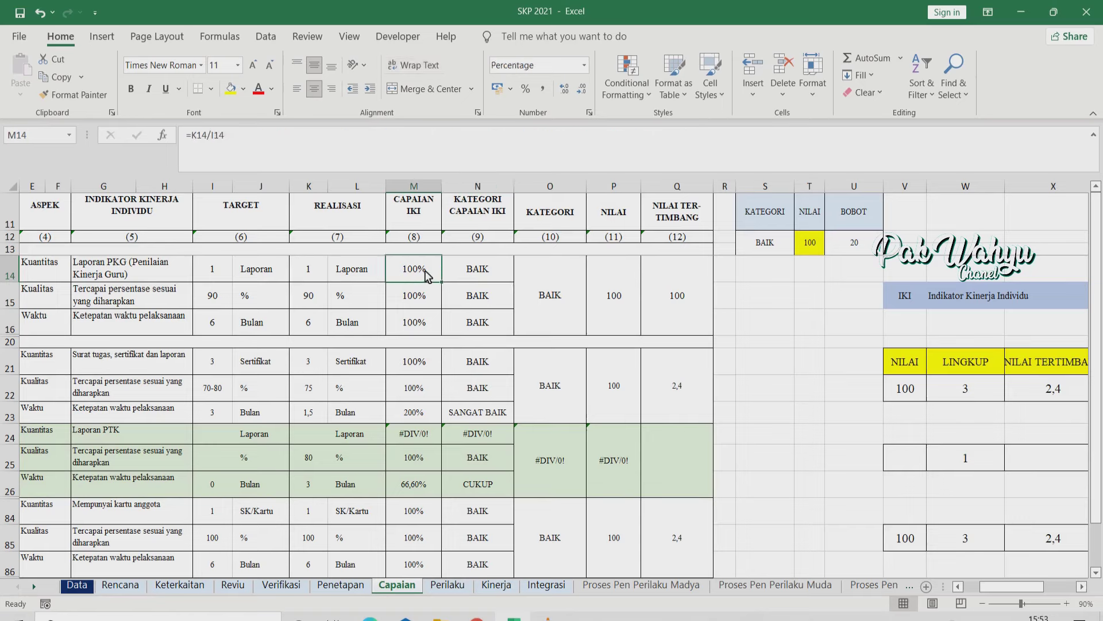
left_click(316, 278)
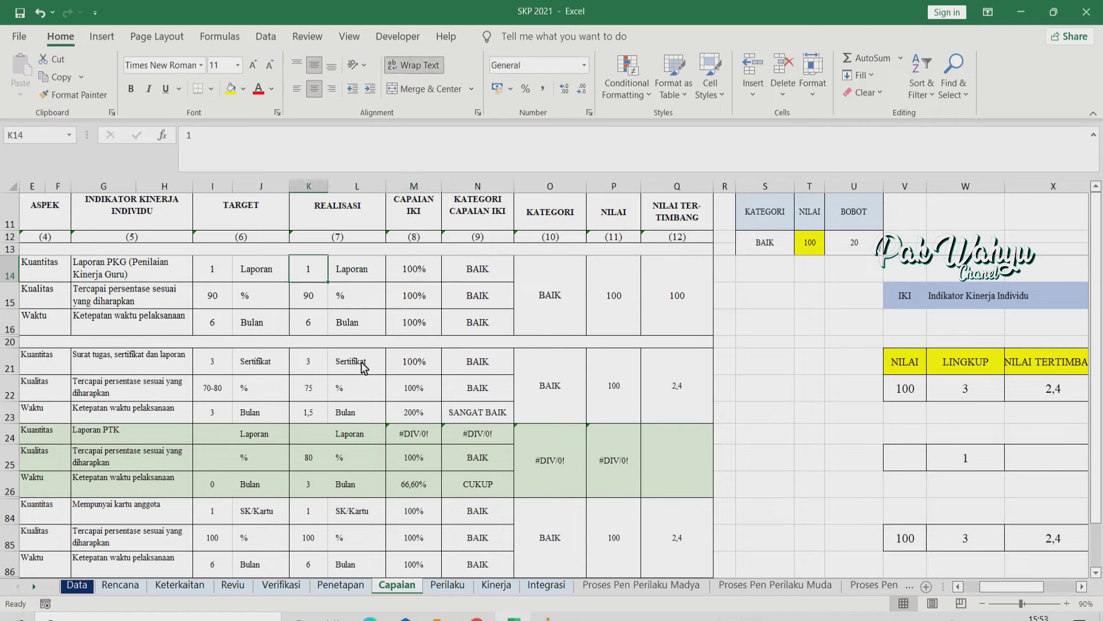
type(",")
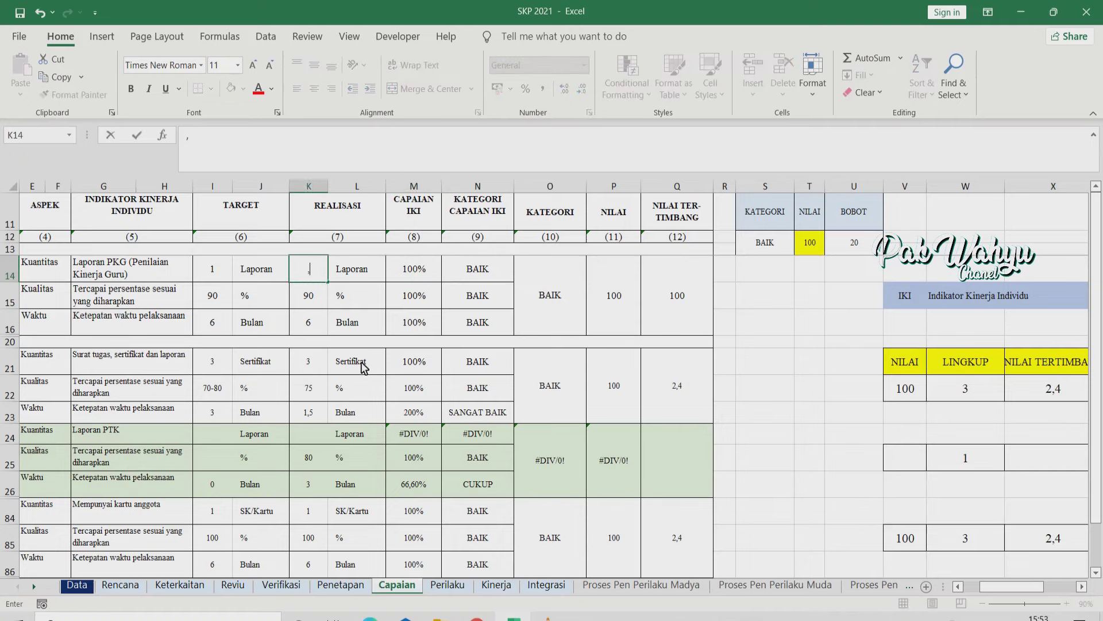
key("BackSpace")
key("BackSpace")
type("0,75")
left_click(405, 401)
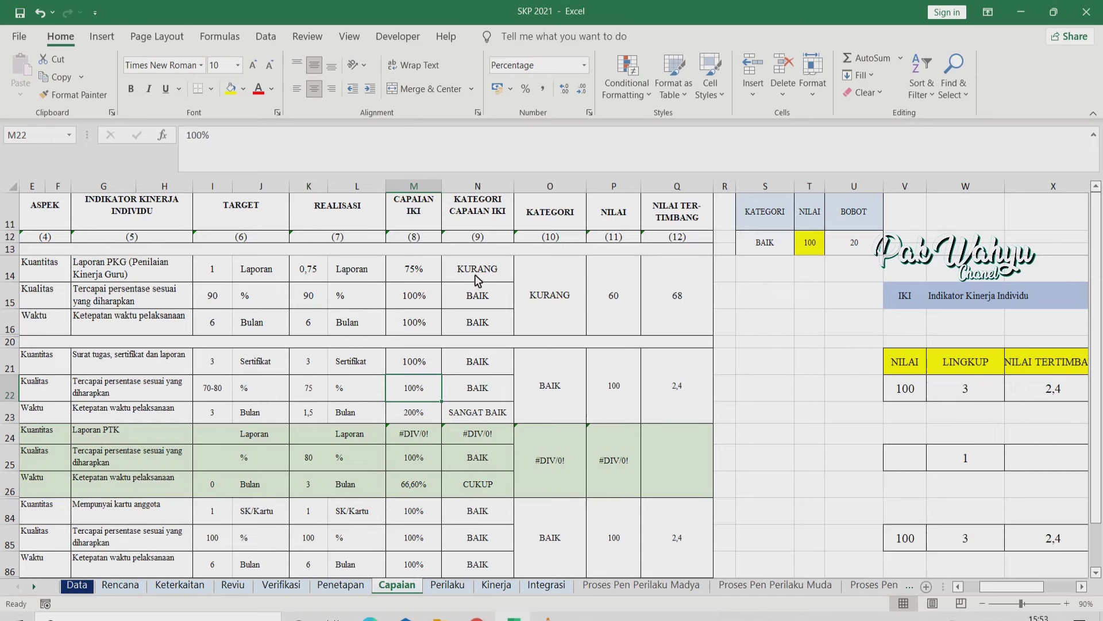
left_click(477, 279)
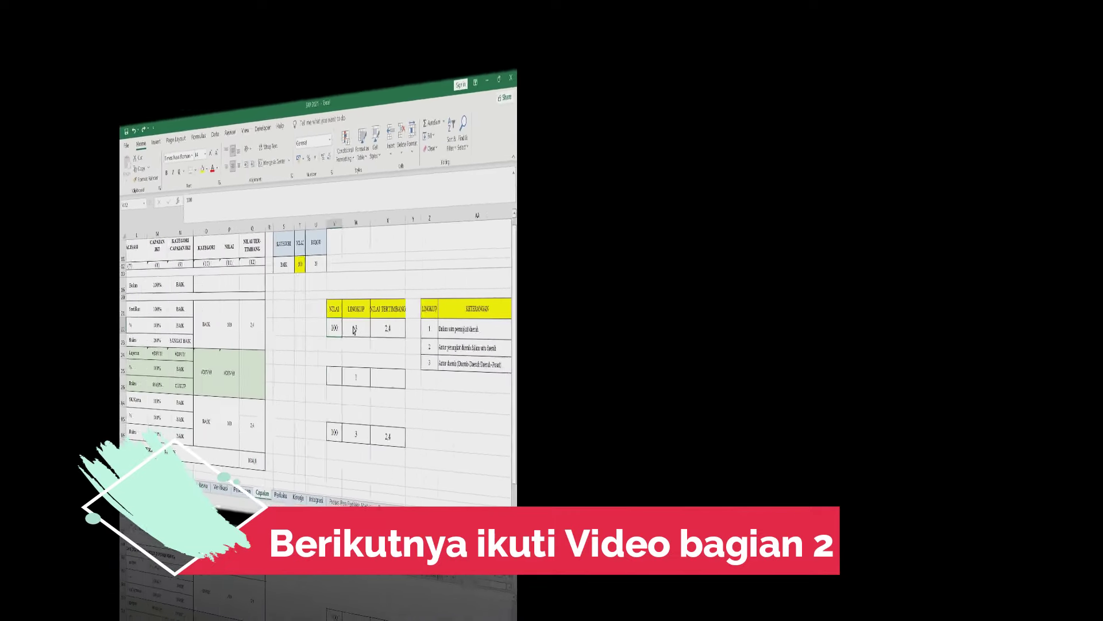
Check the Lingkup and Nilai Tertimbang cells for the first Kinerja Tambahan item on the Capaian sheet.
left_click(354, 328)
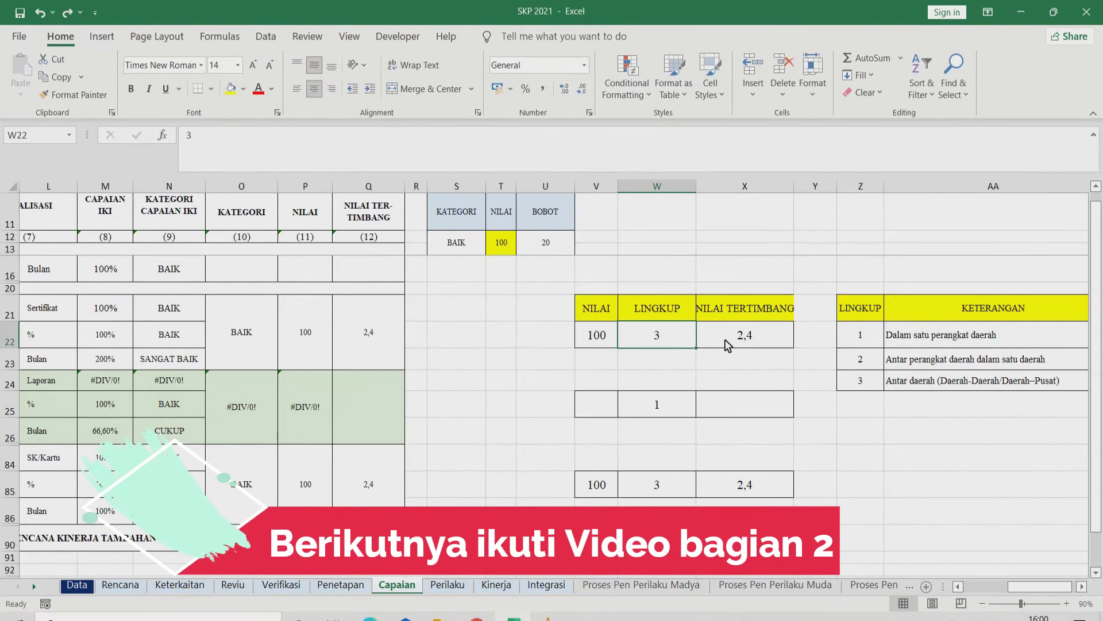
left_click(727, 339)
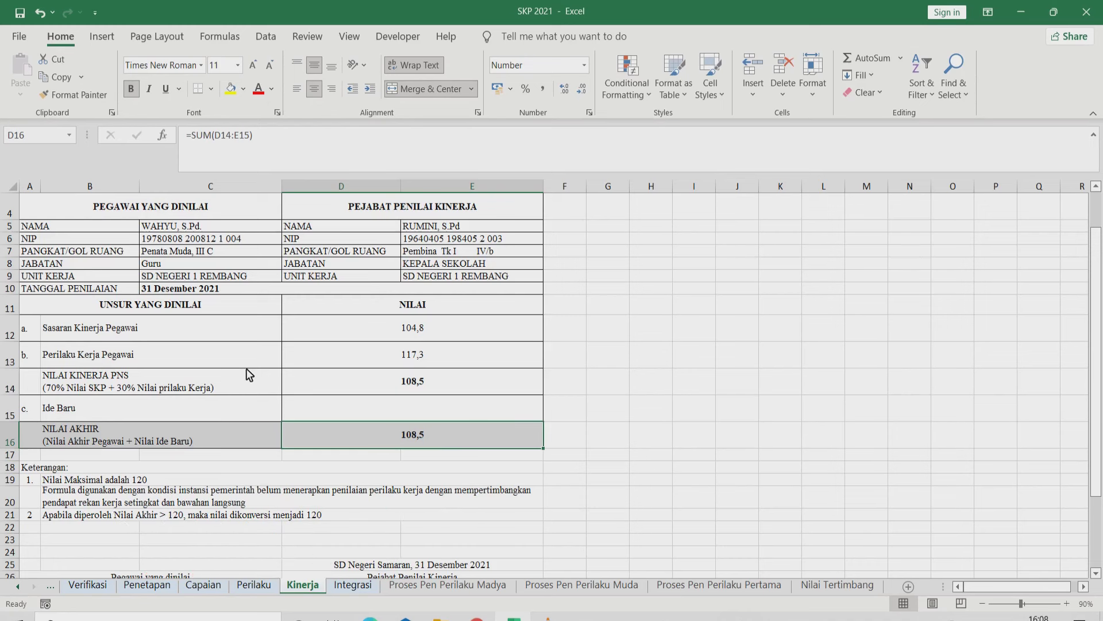
Look over the Kinerja sheet, and open the Integrasi sheet to examine its identity blocks, period scores and Keterangan notes.
scroll(246, 372, "up", 1)
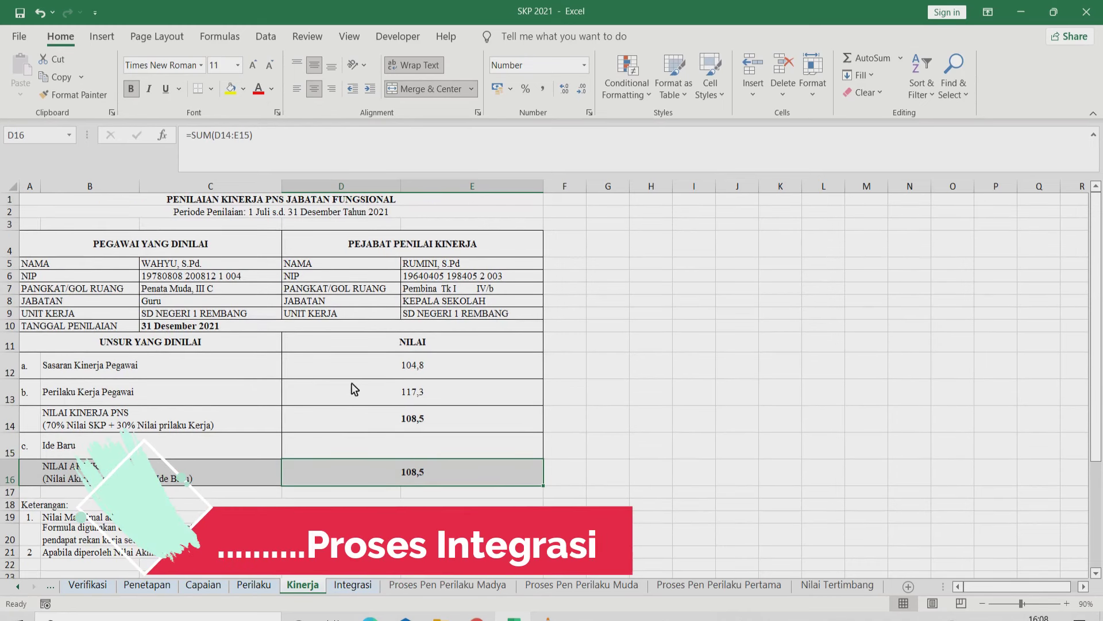
left_click(359, 586)
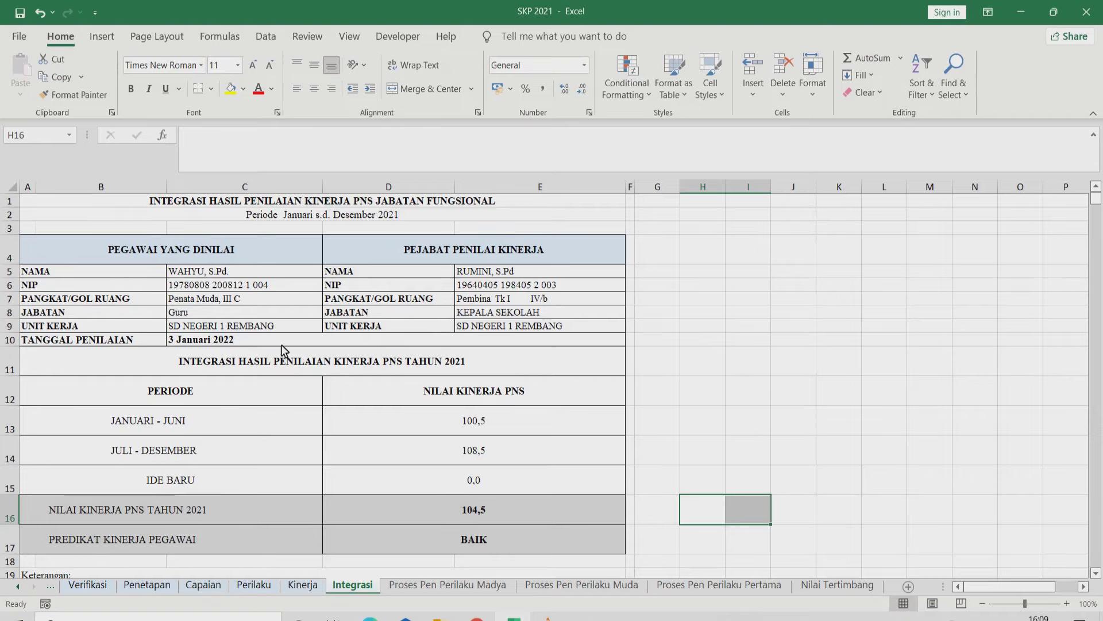
scroll(280, 345, "down", 3)
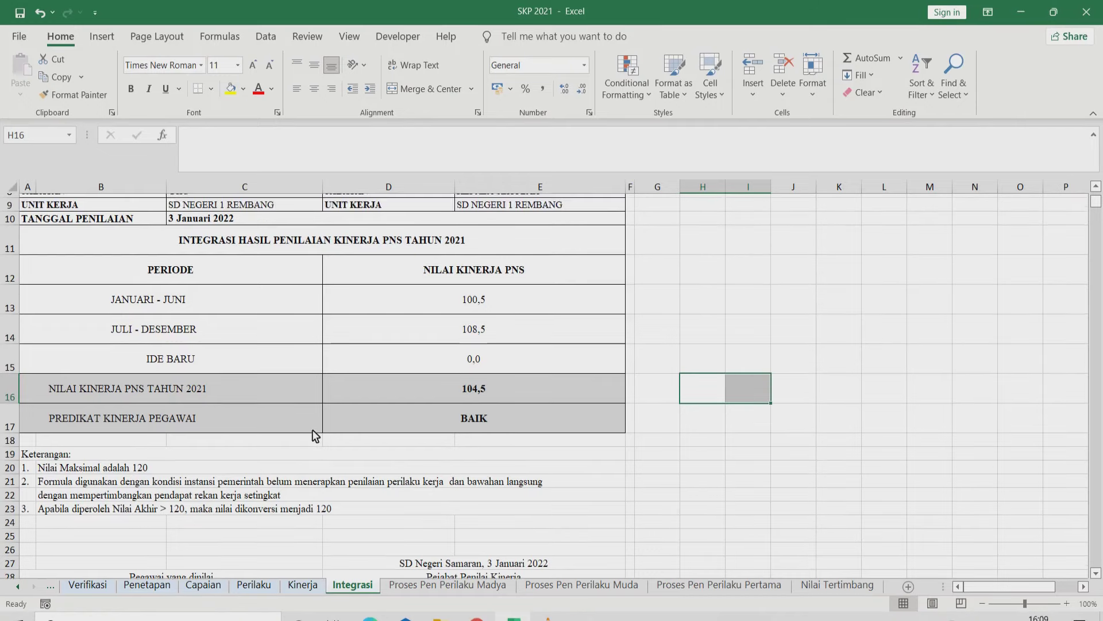
scroll(312, 429, "up", 3)
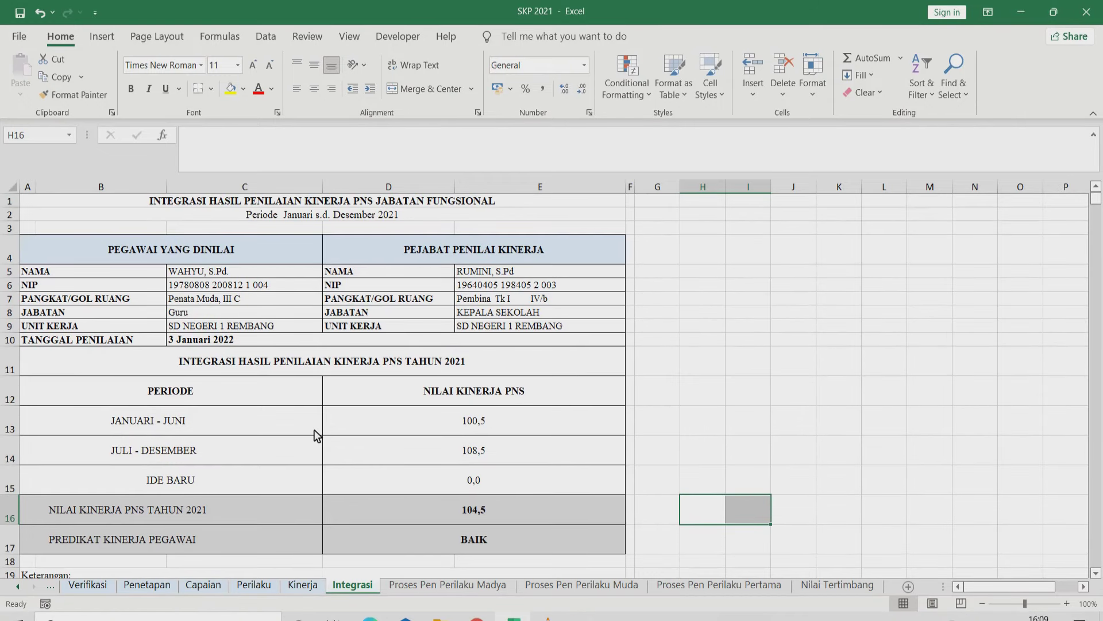